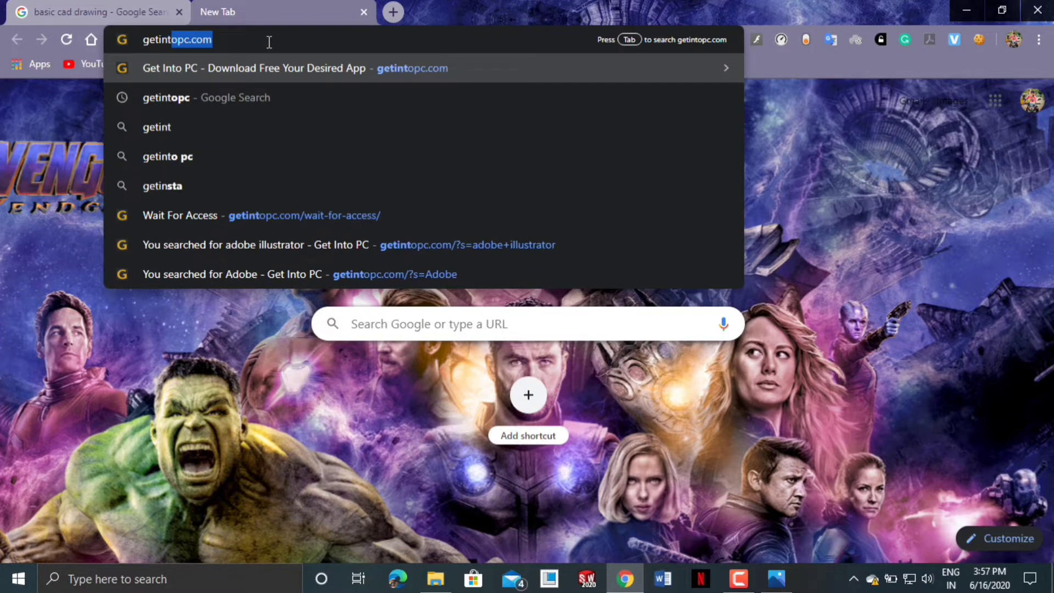
# Open getintopc.com, search the site for "creo" and look through the results
pyautogui.click(314, 77)
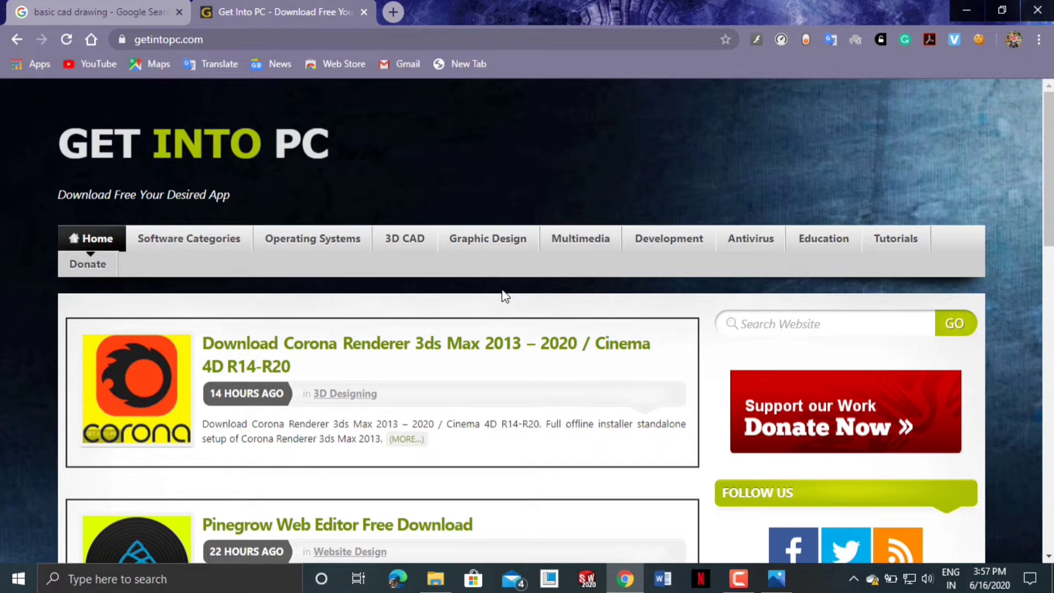
pyautogui.click(763, 325)
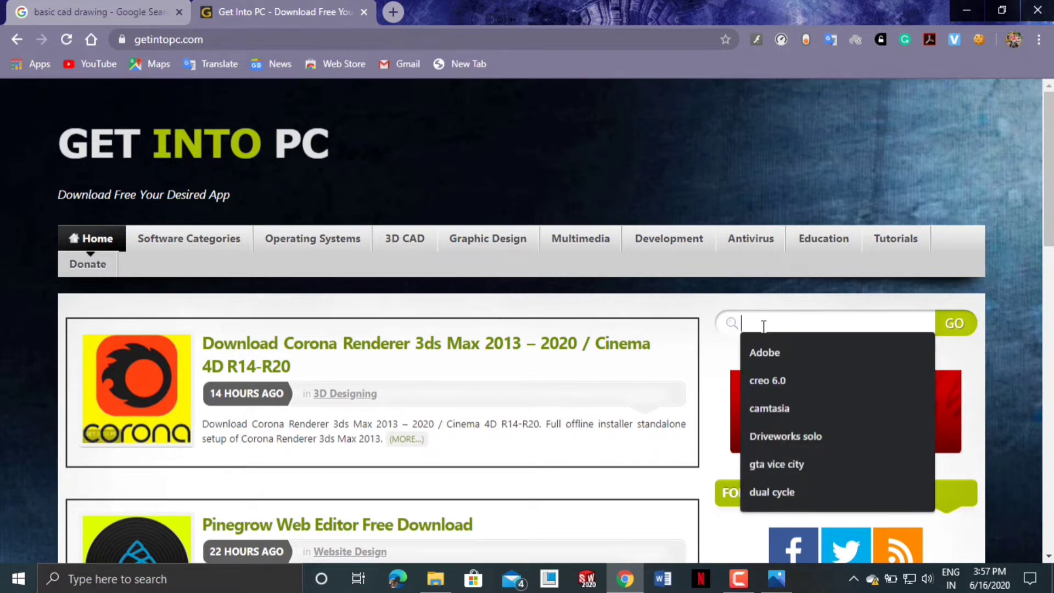
pyautogui.write('creo')
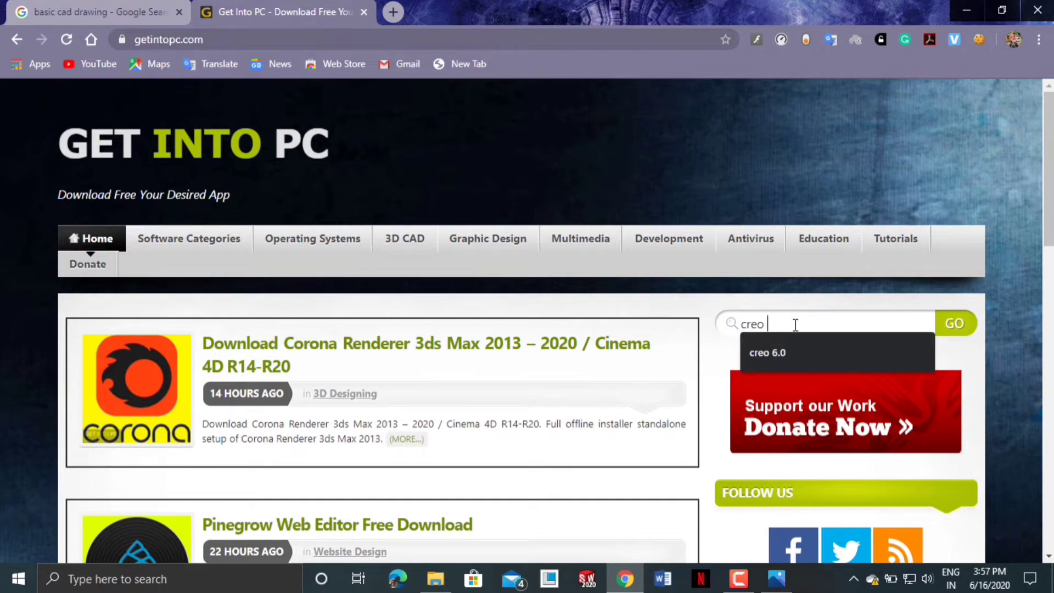
pyautogui.click(957, 338)
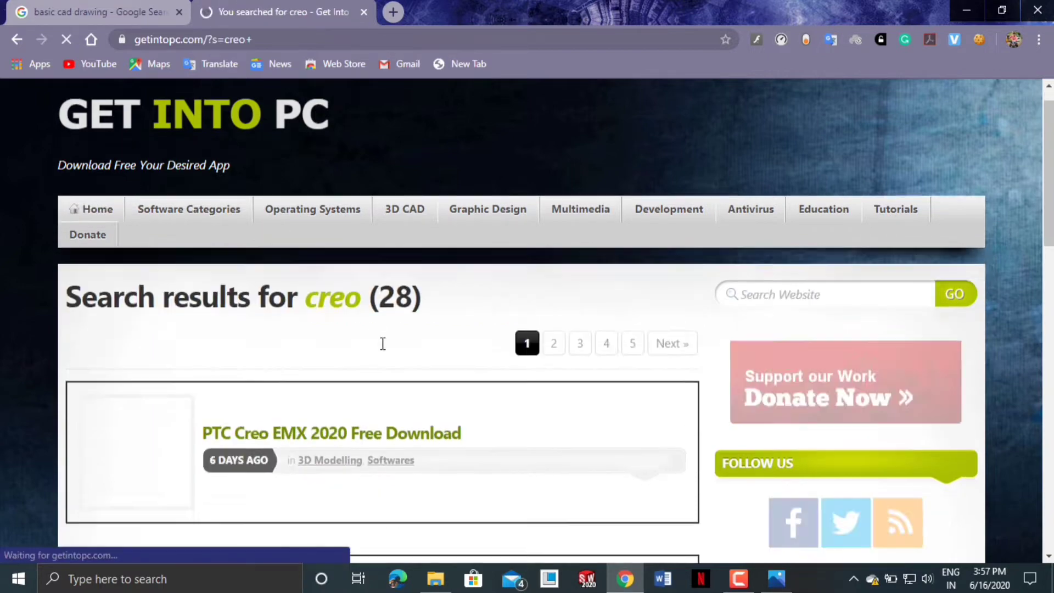
pyautogui.scroll(-8, 381, 346)
pyautogui.scroll(-7, 381, 350)
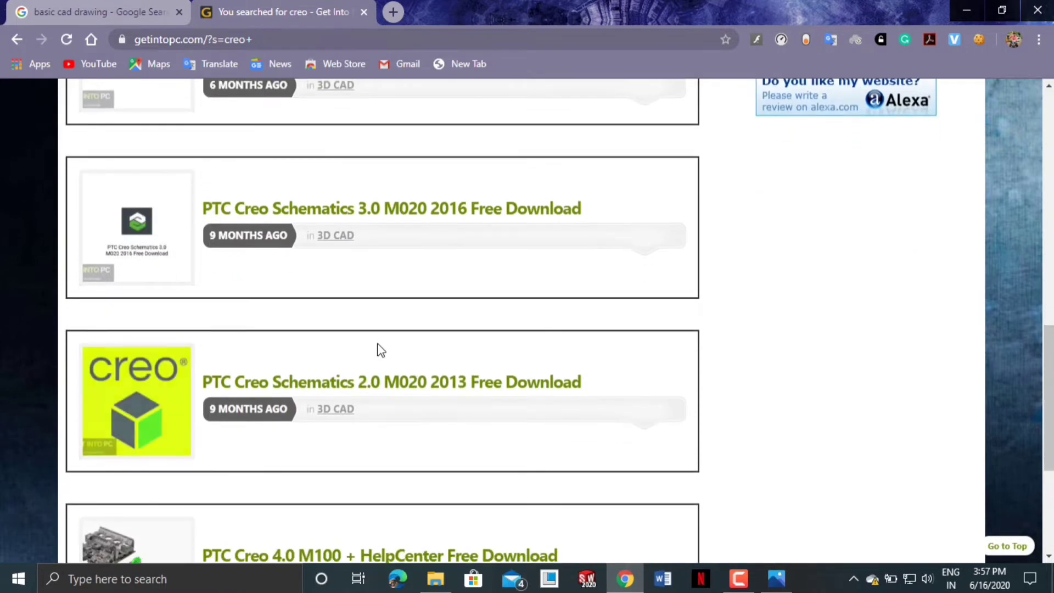
pyautogui.scroll(13, 367, 329)
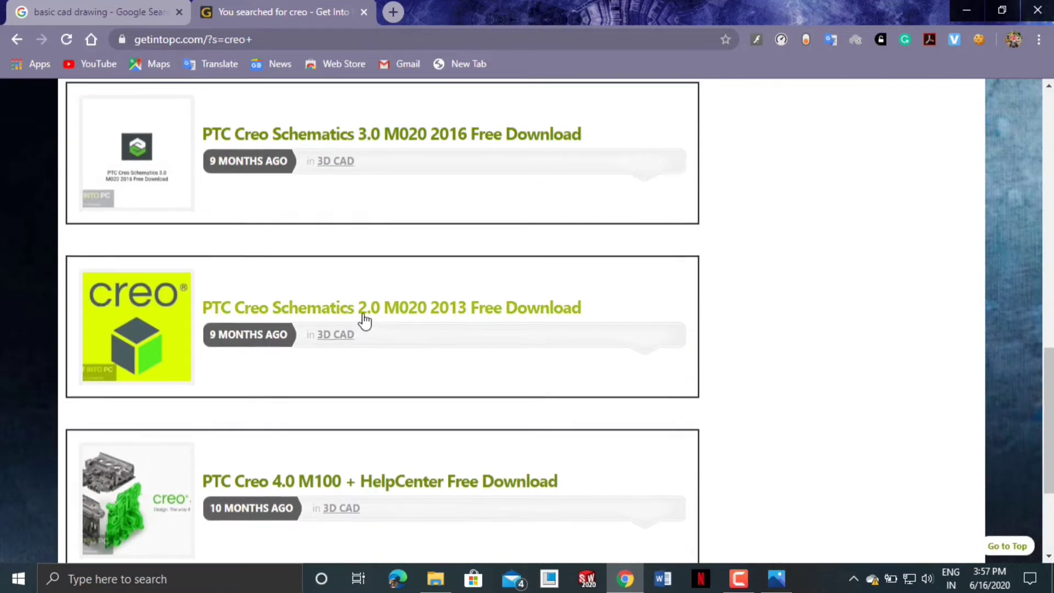
pyautogui.scroll(4, 407, 295)
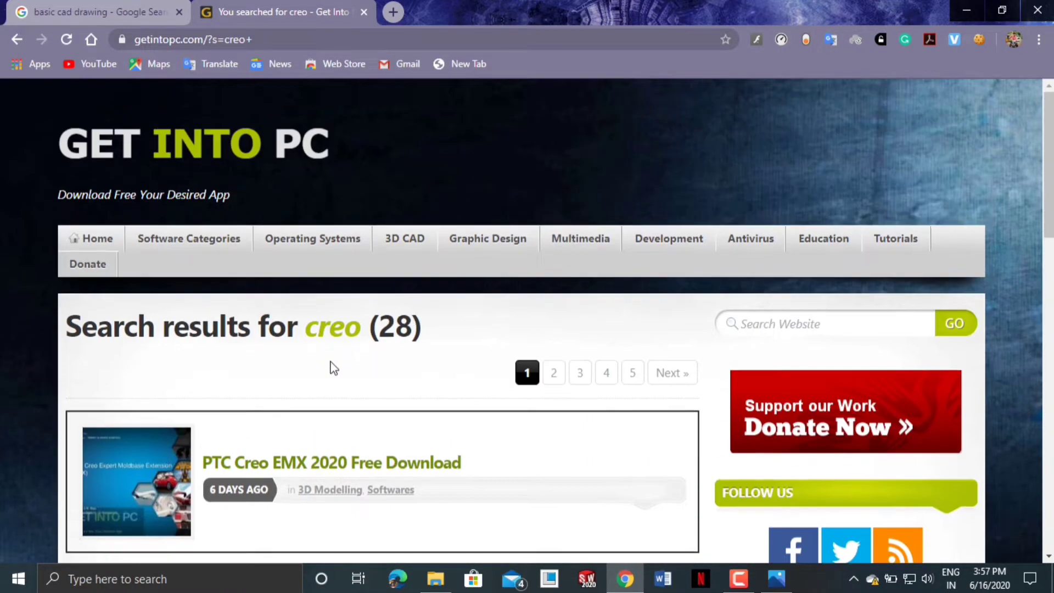
# Search the site for "creo 6.0", open the PTC Creo 6 Free Download page and go down to its lower part
pyautogui.scroll(-3, 332, 364)
pyautogui.click(835, 163)
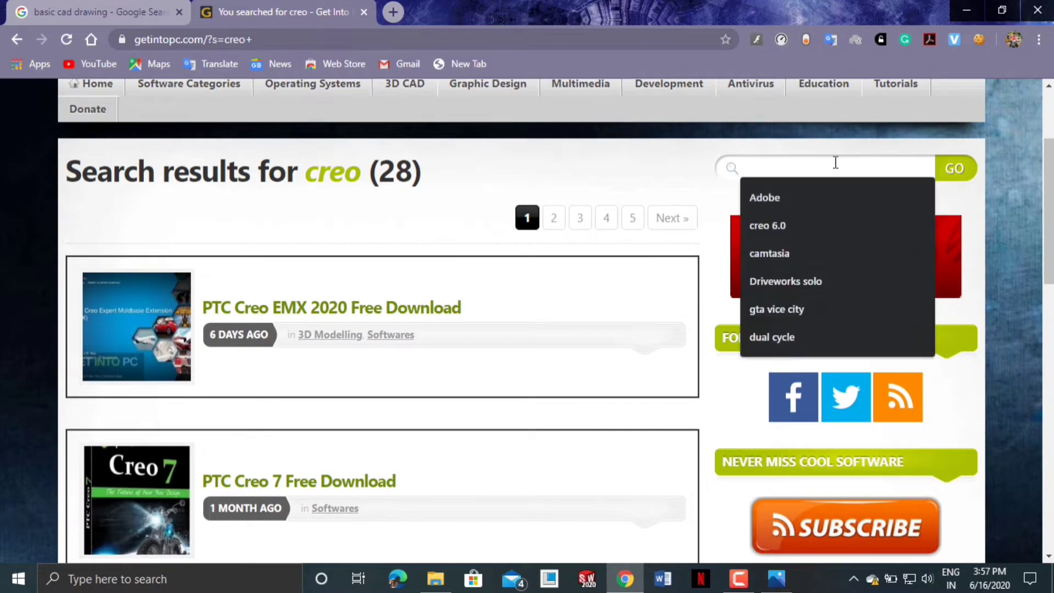
pyautogui.click(802, 225)
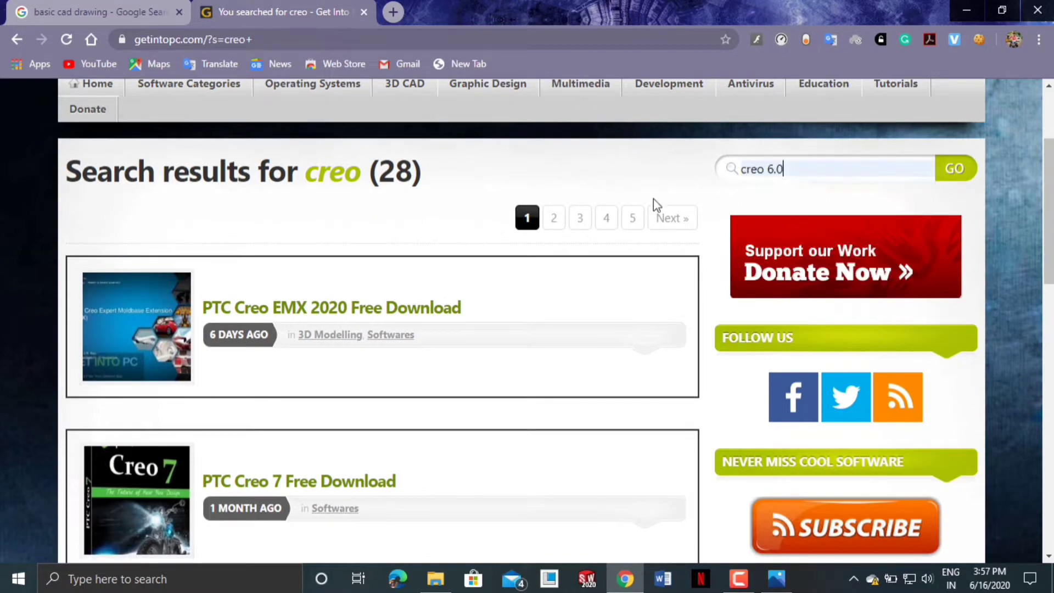
pyautogui.click(960, 169)
pyautogui.scroll(-3, 395, 353)
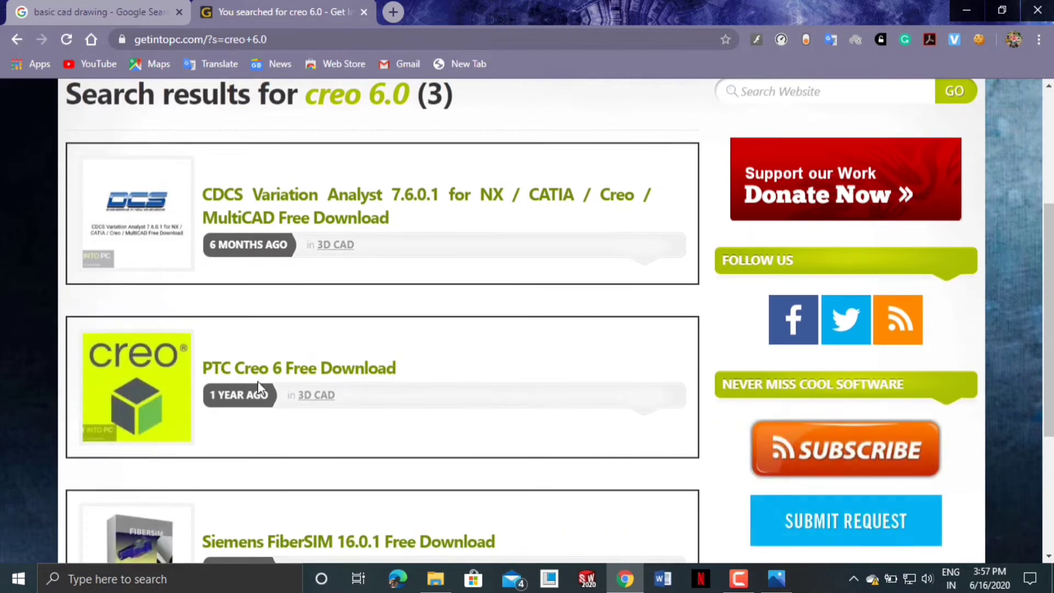
pyautogui.click(236, 371)
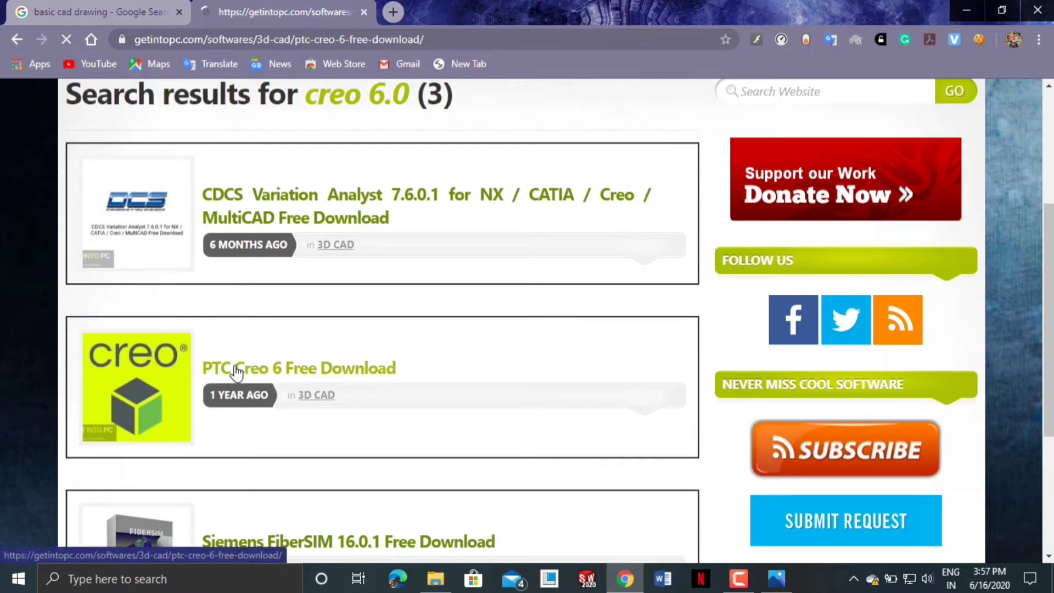
pyautogui.scroll(-8, 340, 329)
pyautogui.scroll(-10, 341, 332)
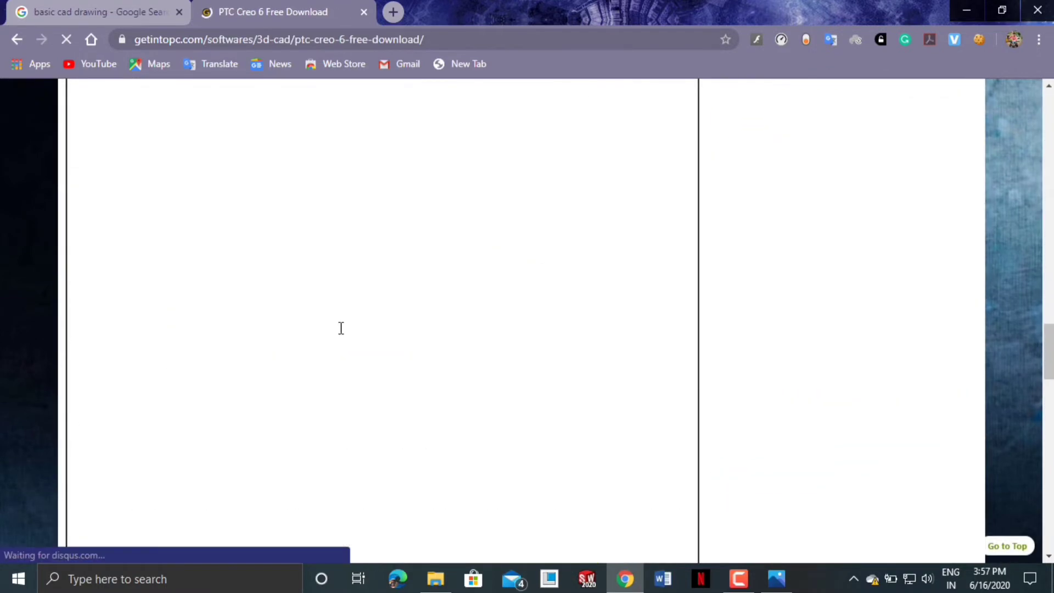
pyautogui.scroll(-5, 341, 328)
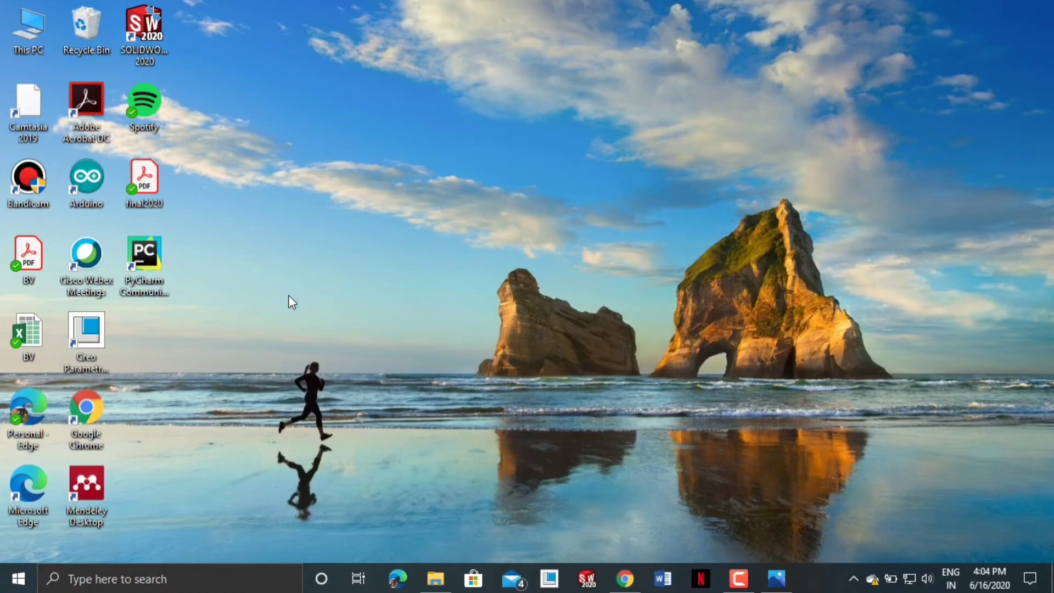
# Launch Creo Parametric 6.0.0.0 from the installed PTC programs
pyautogui.click(18, 579)
pyautogui.scroll(-10, 94, 498)
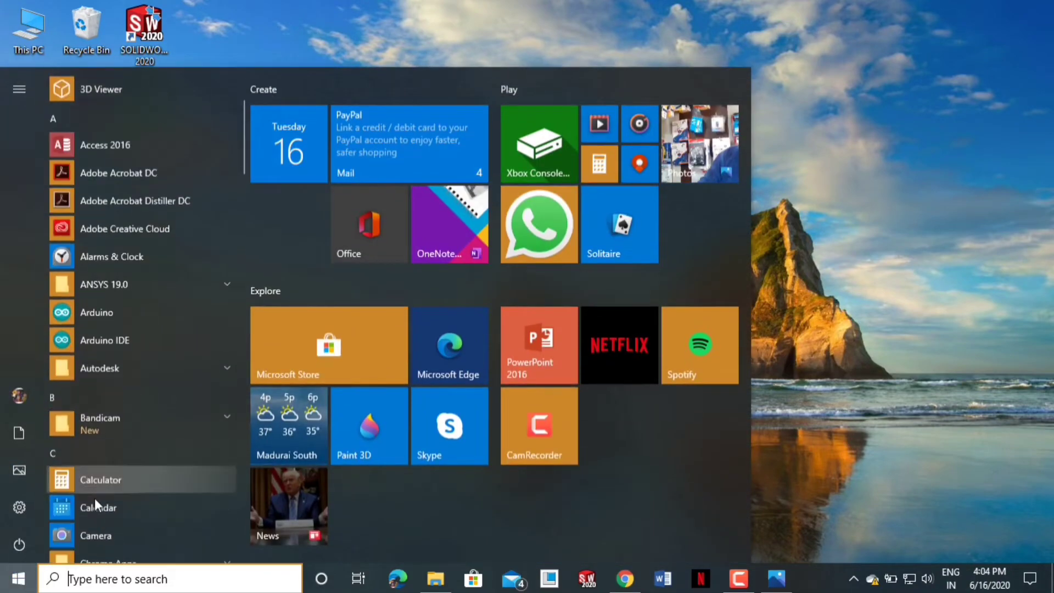
pyautogui.scroll(-10, 99, 484)
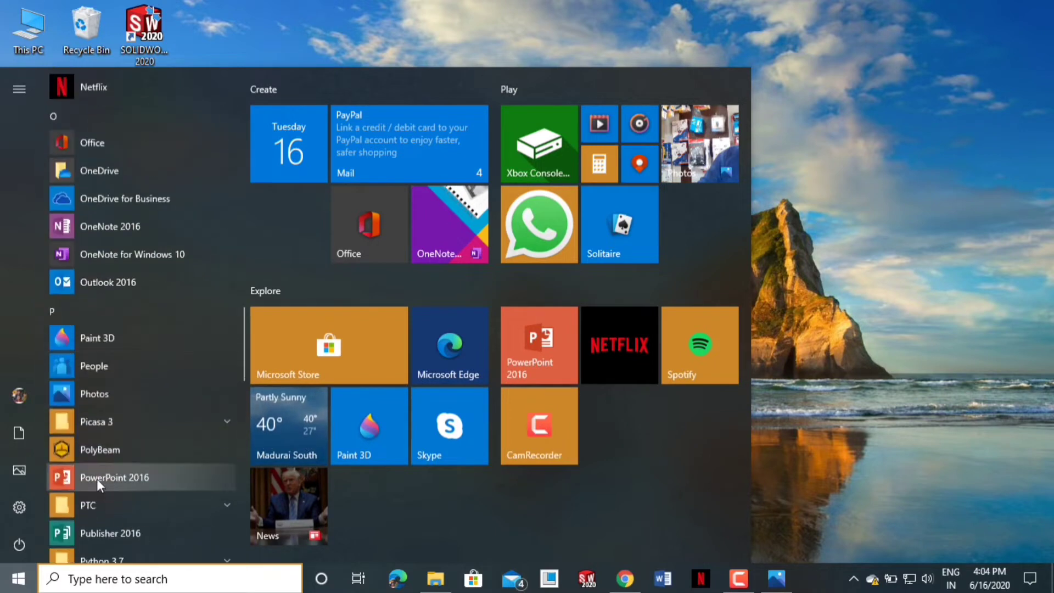
pyautogui.scroll(-3, 137, 419)
pyautogui.click(141, 363)
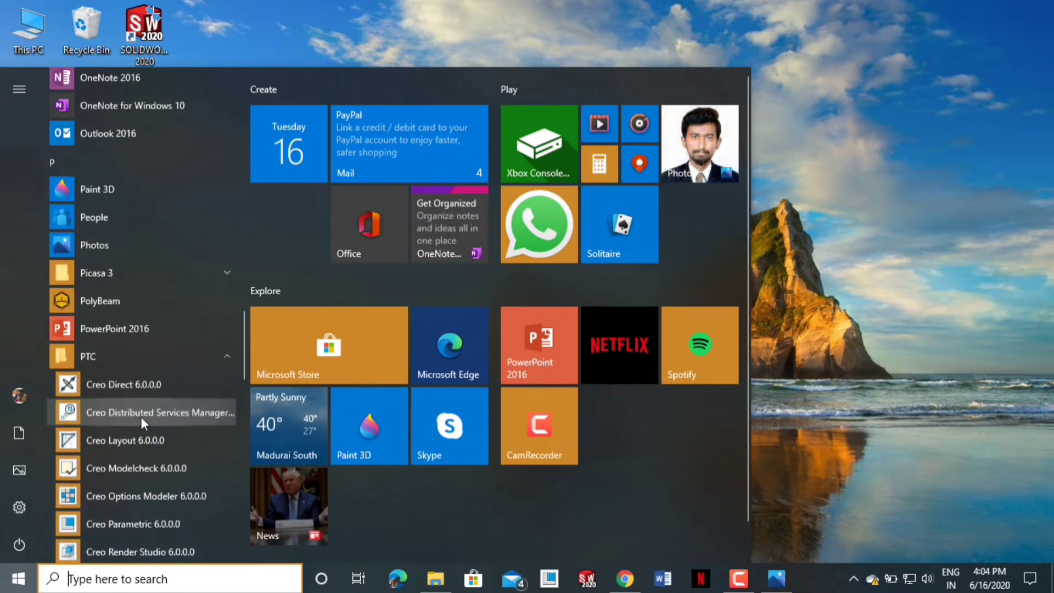
pyautogui.scroll(-3, 144, 384)
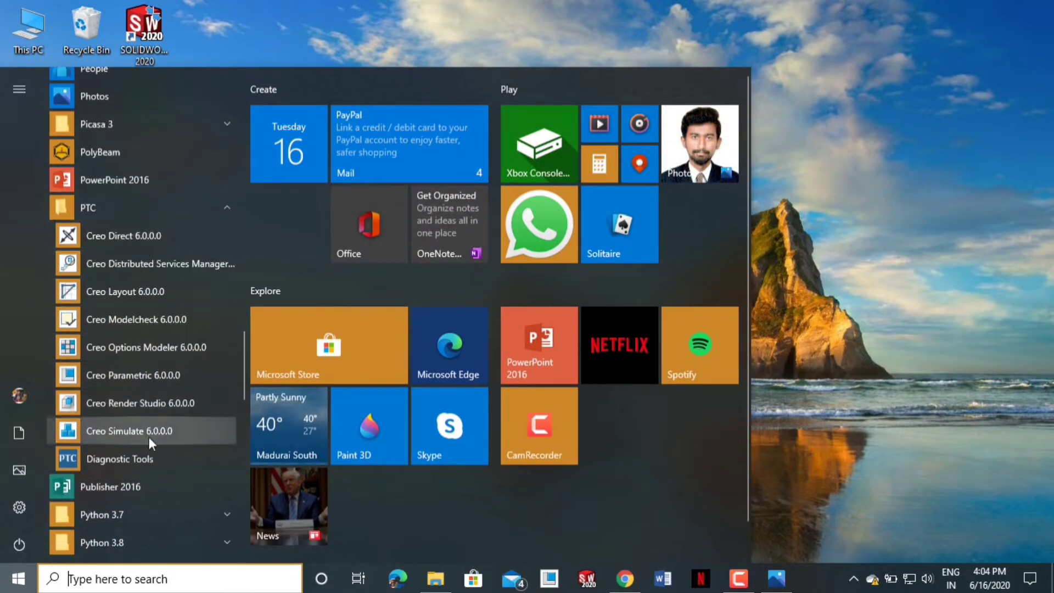
pyautogui.click(169, 380)
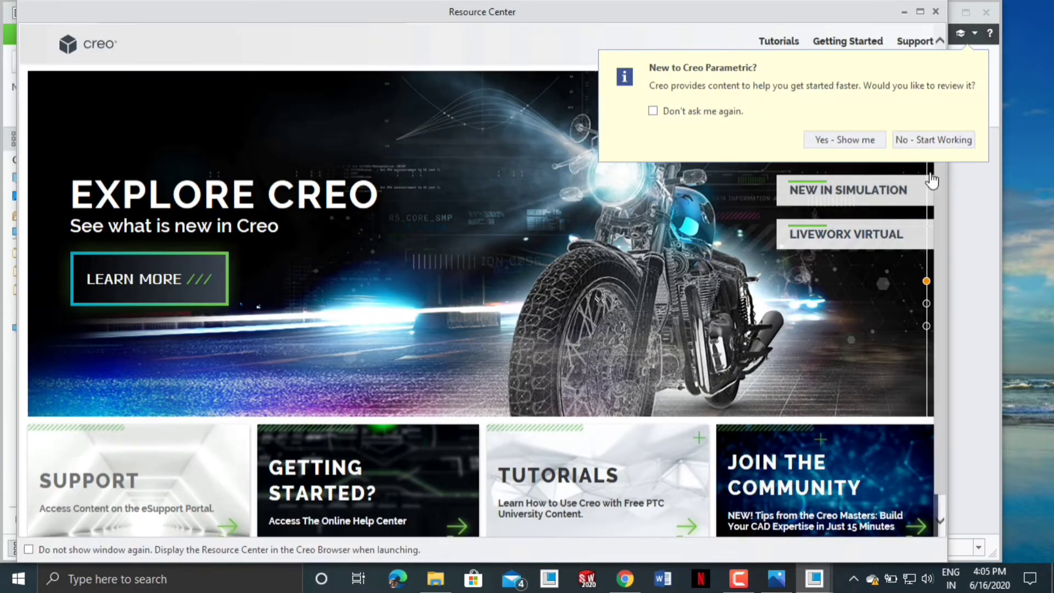
# Decline the getting-started content, close the Resource Center, maximize the Creo window and close its embedded web browser
pyautogui.click(951, 140)
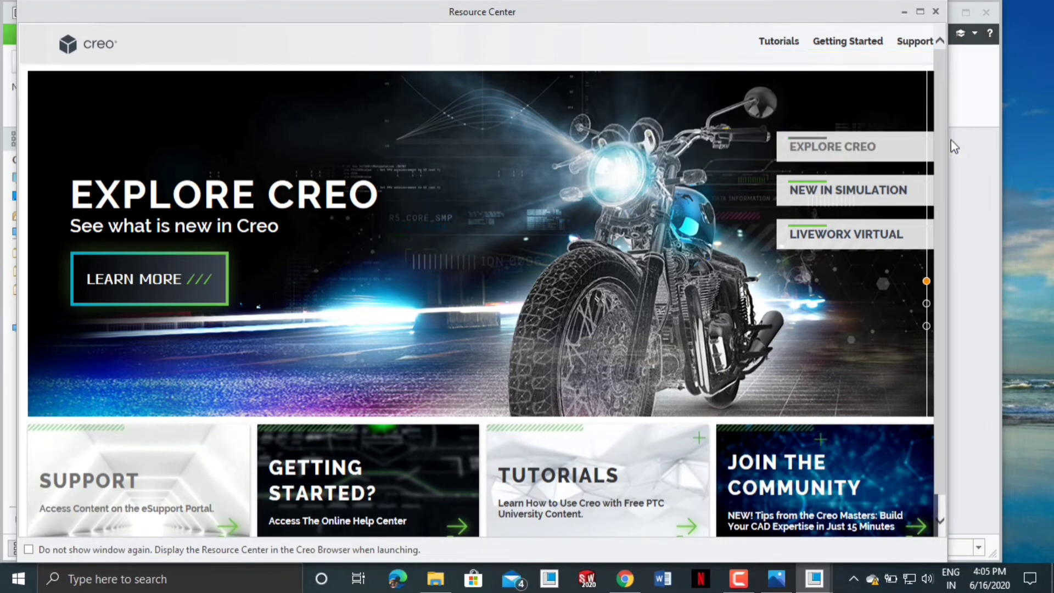
pyautogui.click(936, 11)
pyautogui.click(964, 13)
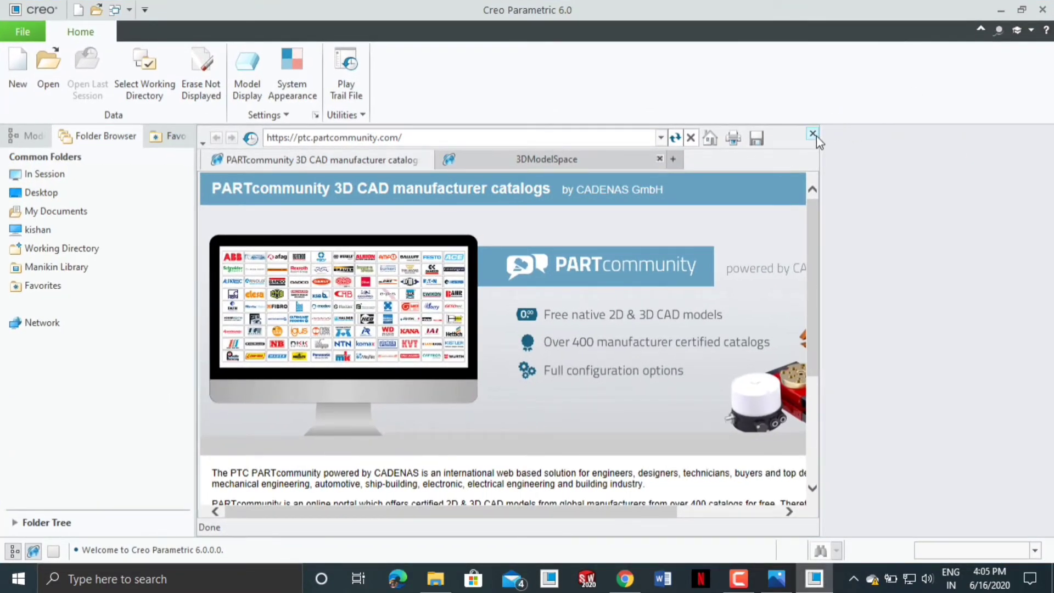
pyautogui.click(815, 136)
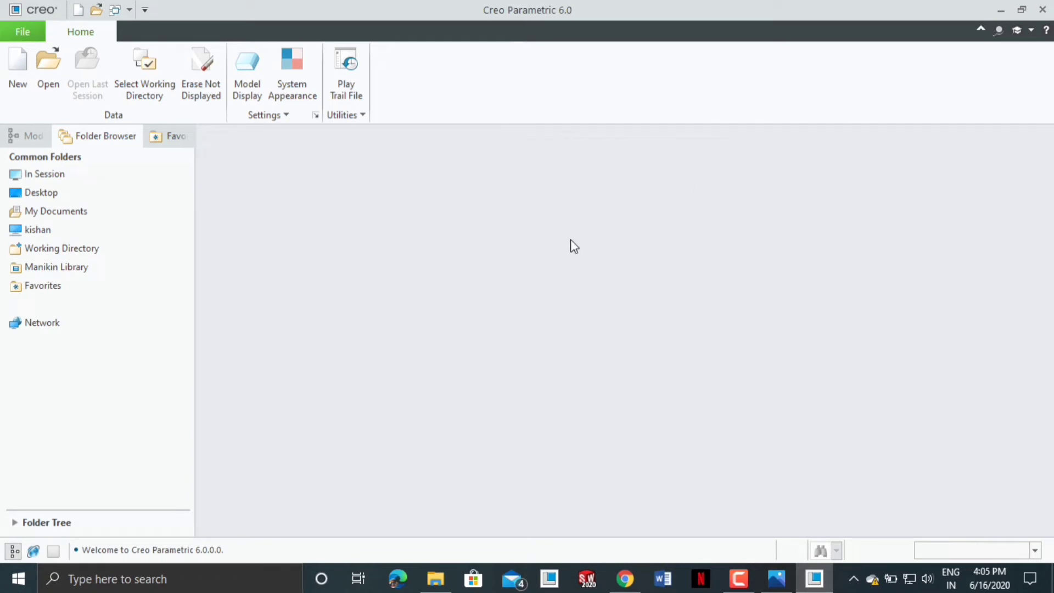
# Start a new solid part named part1 without using the default template
pyautogui.click(17, 85)
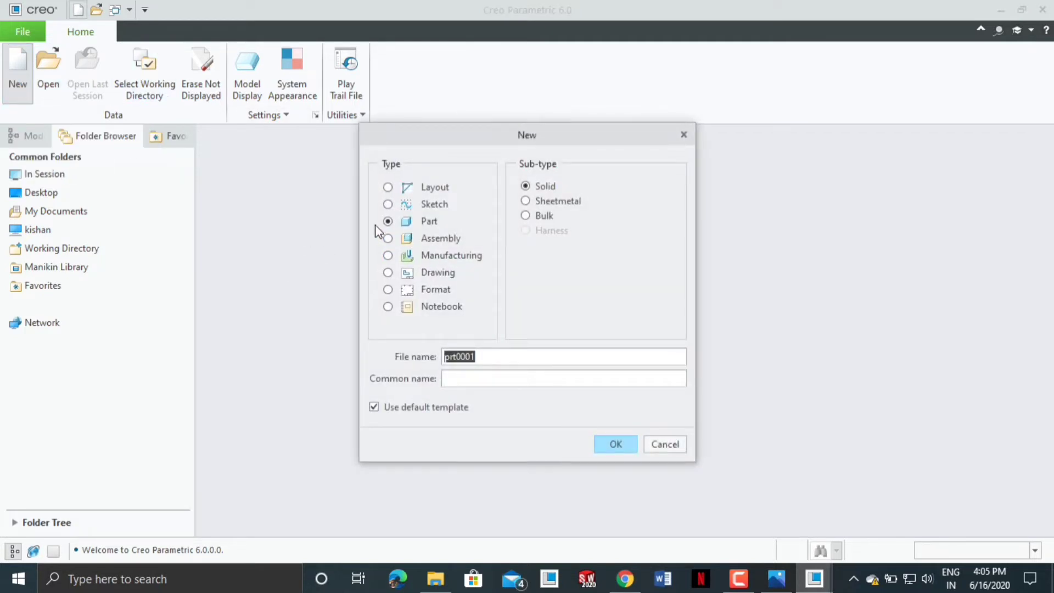
pyautogui.click(376, 411)
pyautogui.doubleClick(445, 362)
pyautogui.write('part1')
pyautogui.click(612, 442)
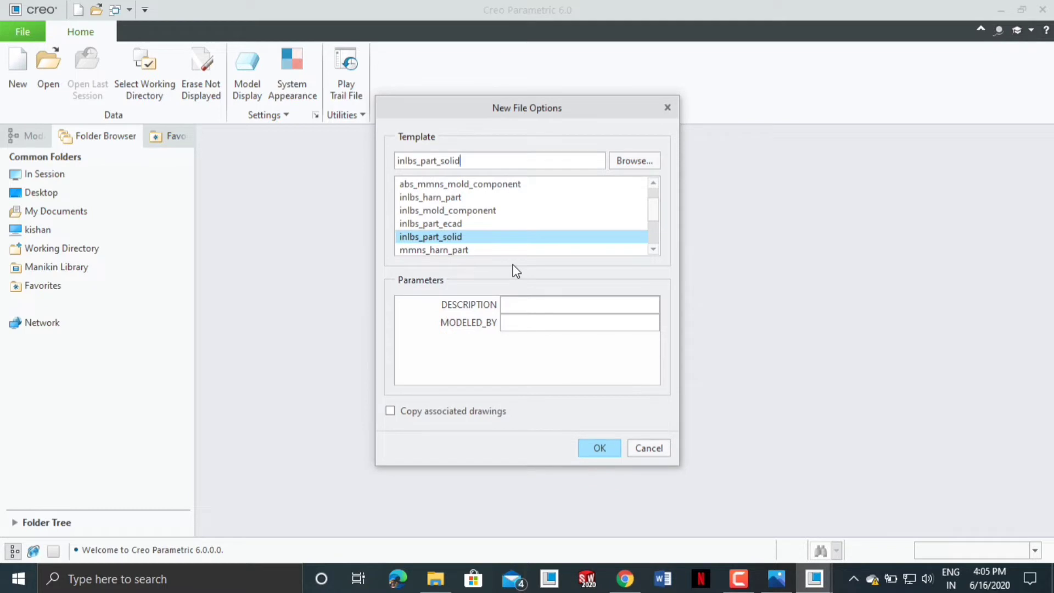
# Choose the mmns_part_solid template and create the part
pyautogui.scroll(-2, 460, 227)
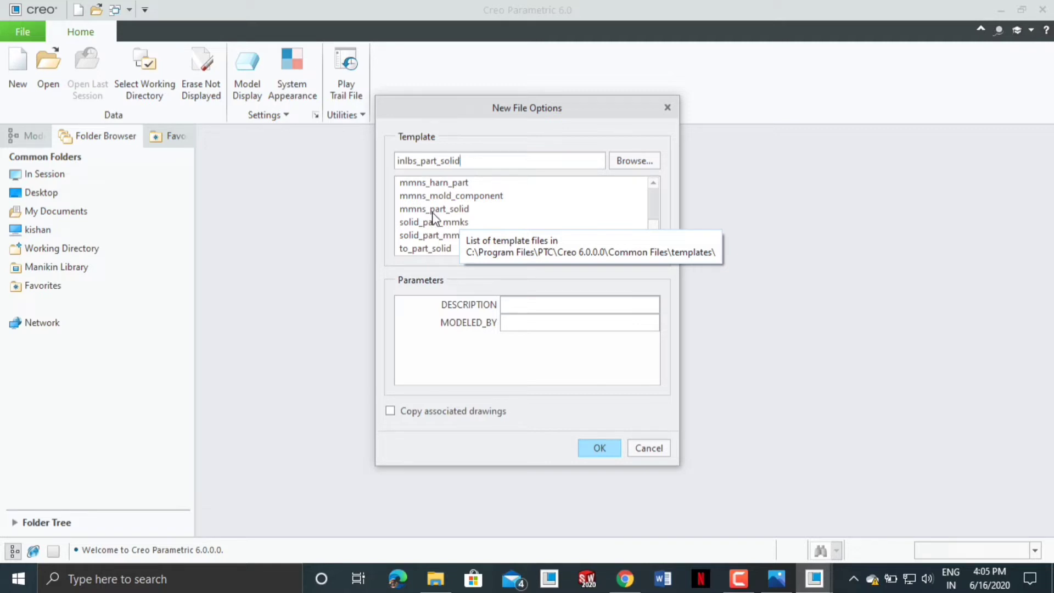
pyautogui.click(406, 209)
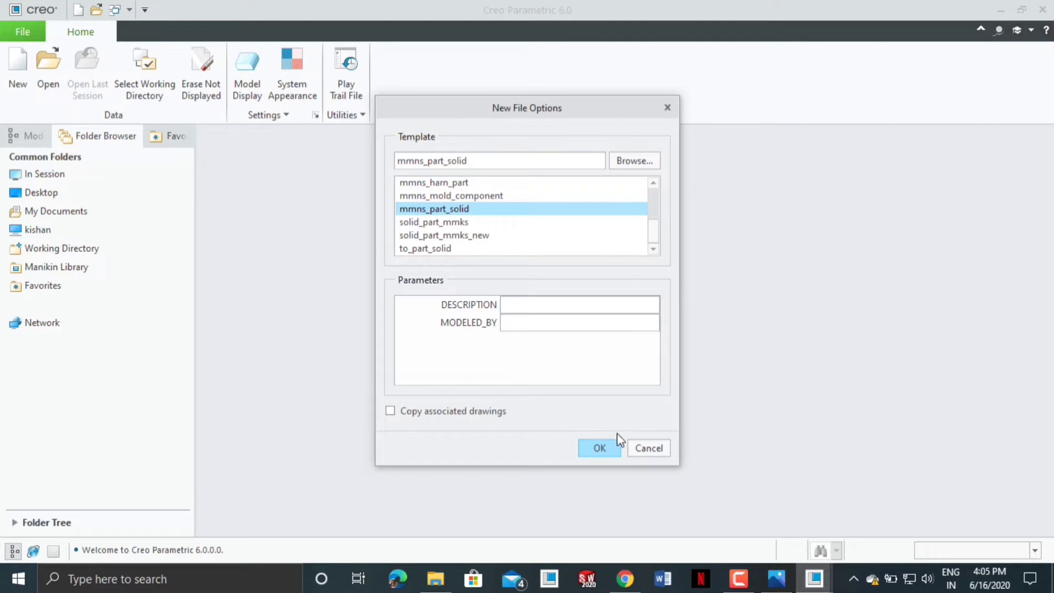
pyautogui.click(604, 446)
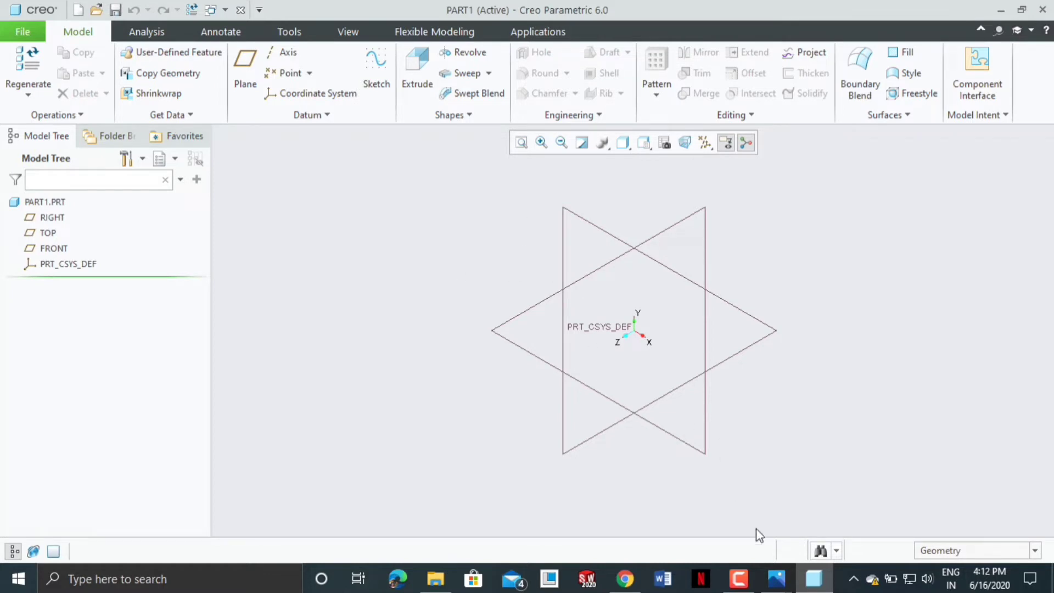
# Switch to Photos to examine the isometric box in hqdefault.jpg, and return to Creo Parametric
pyautogui.click(776, 579)
pyautogui.click(797, 507)
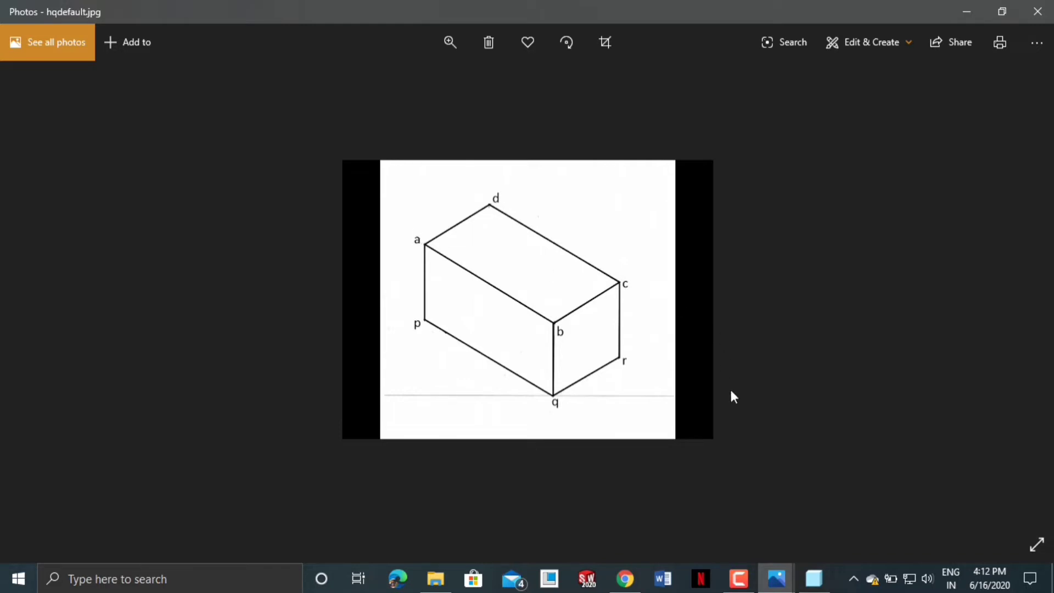
pyautogui.click(812, 579)
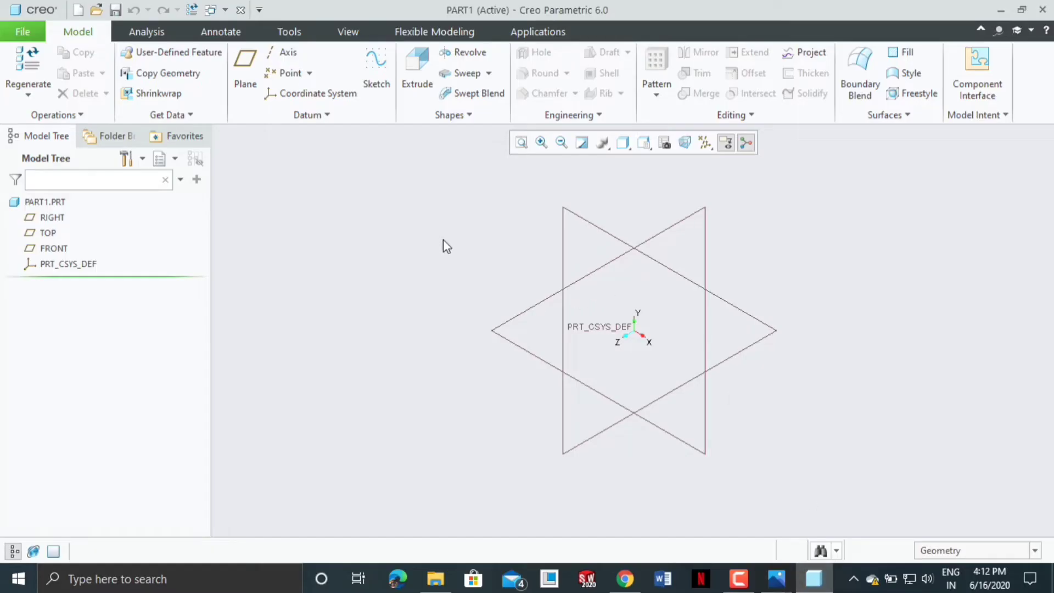
# Start an Extrude sketch on the FRONT datum plane and orient the view parallel to the sketch plane
pyautogui.click(590, 225)
pyautogui.click(420, 82)
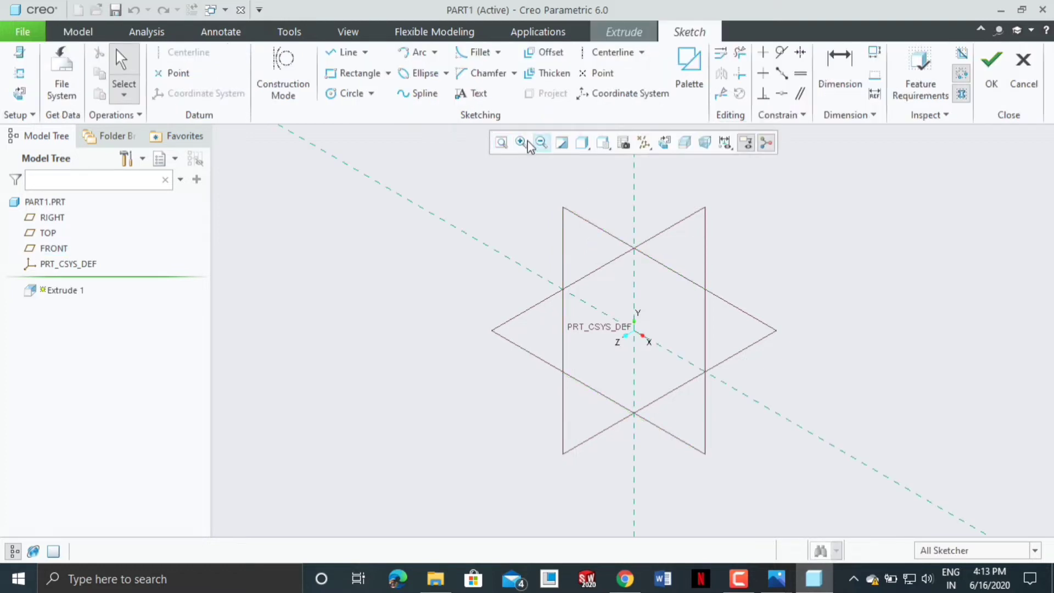
pyautogui.click(663, 147)
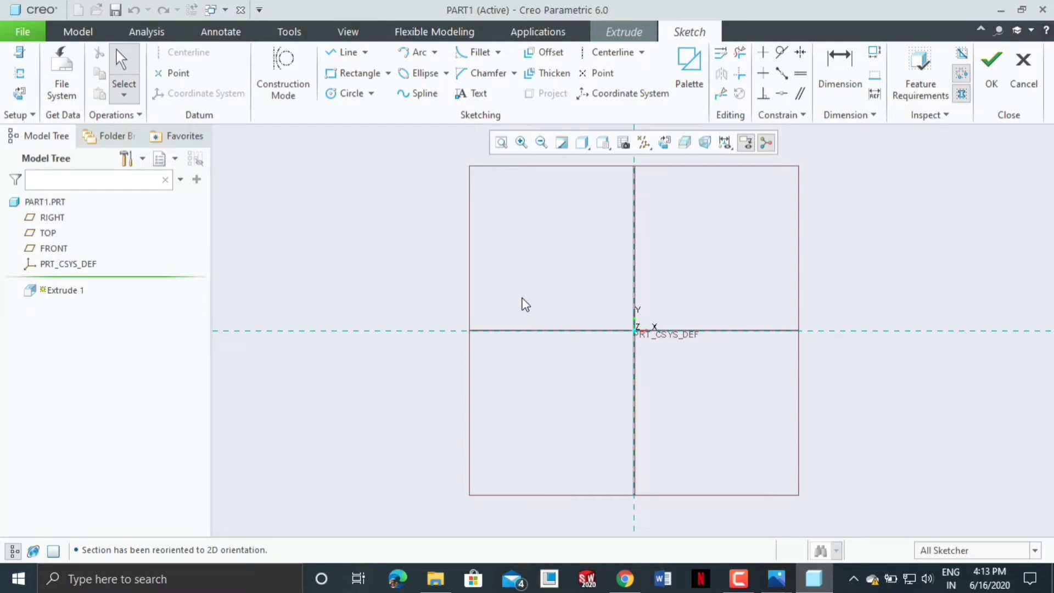
# Check the box's face in the Photos reference image again and return to the Creo sketch
pyautogui.moveTo(776, 579)
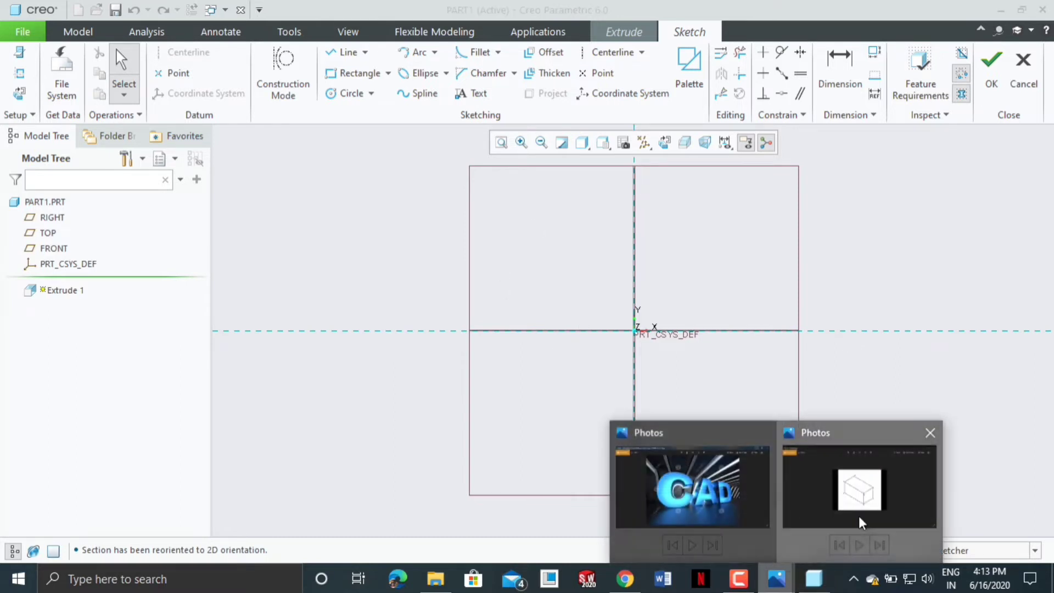
pyautogui.click(859, 491)
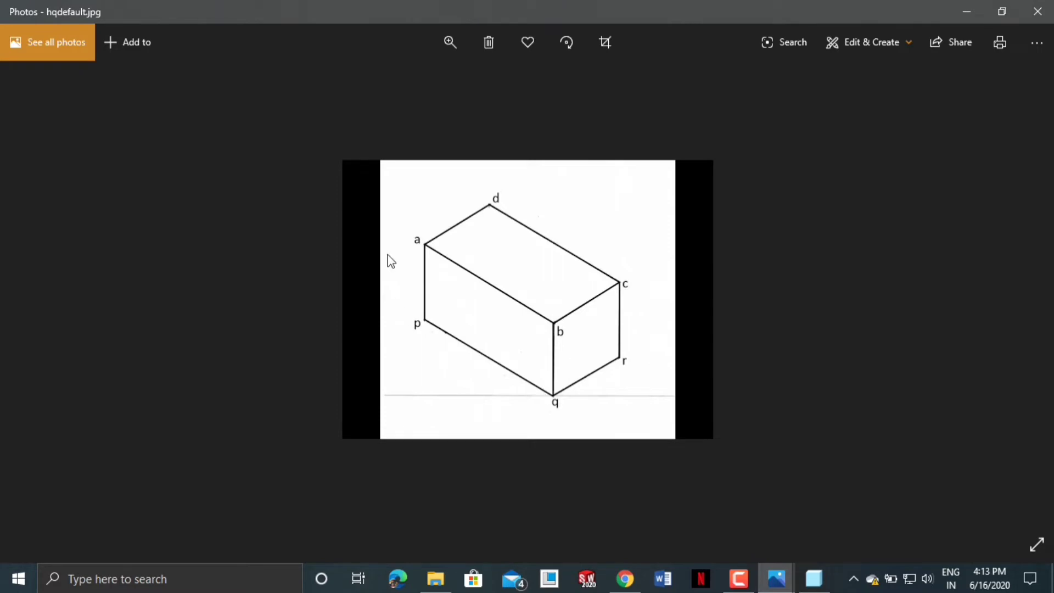
pyautogui.click(814, 578)
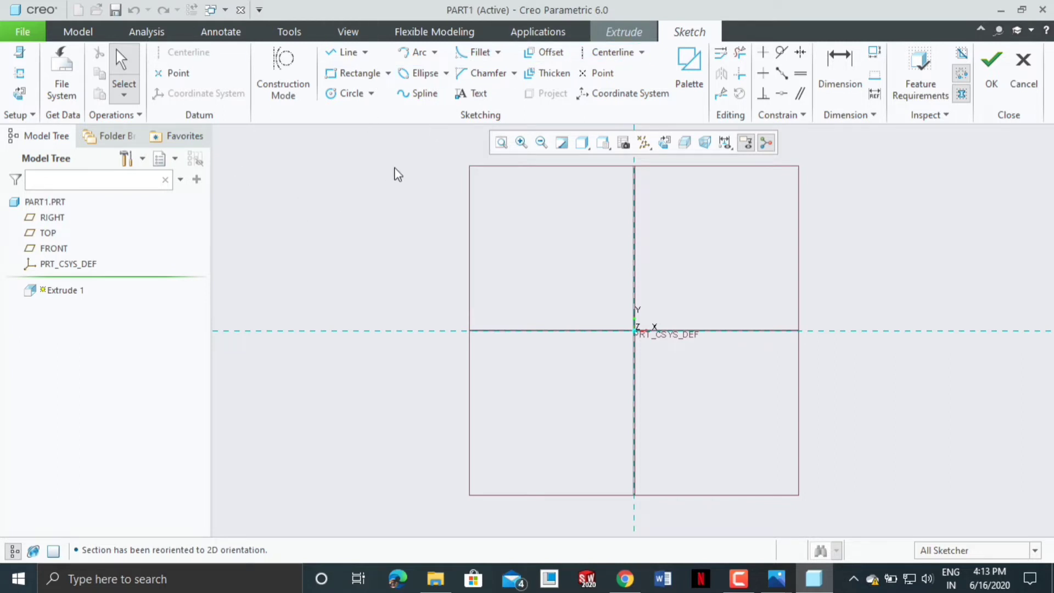
# Sketch a rough four-sided outline around the origin with the Line tool, and remove it with Delete Segment
pyautogui.click(350, 53)
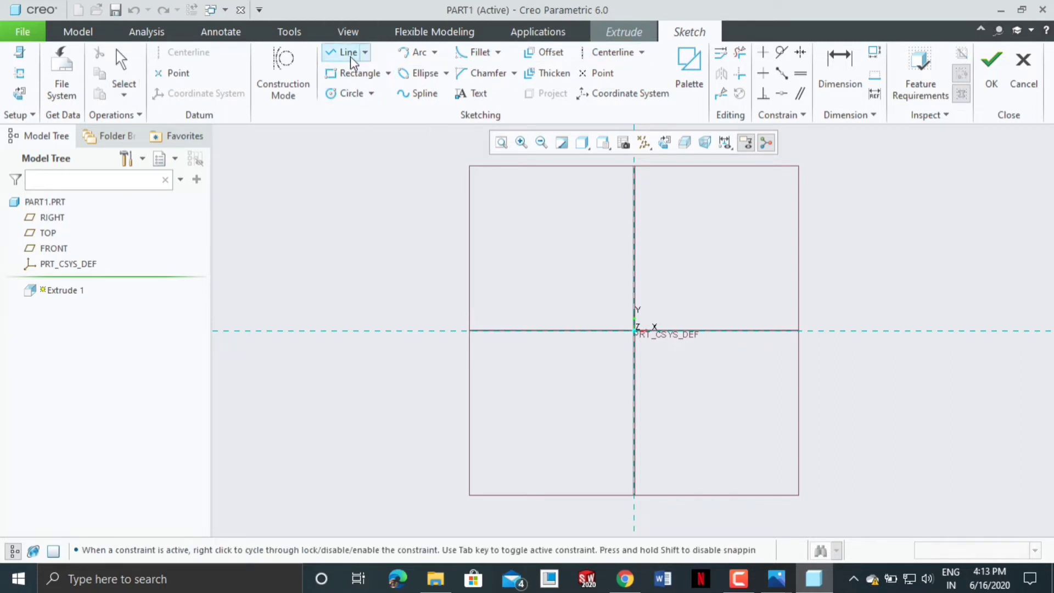
pyautogui.click(556, 395)
pyautogui.click(709, 384)
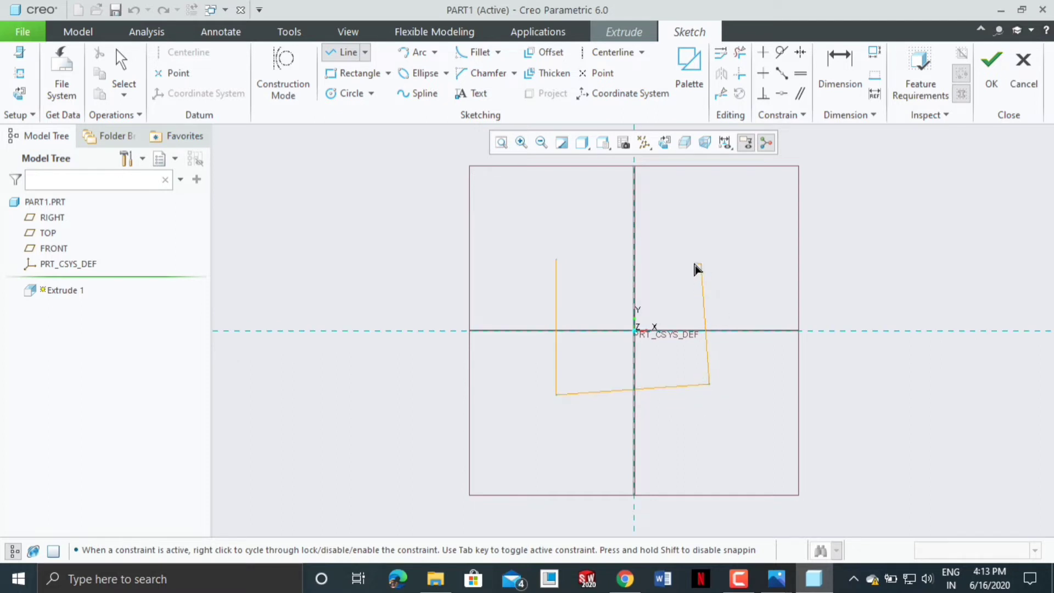
pyautogui.click(701, 264)
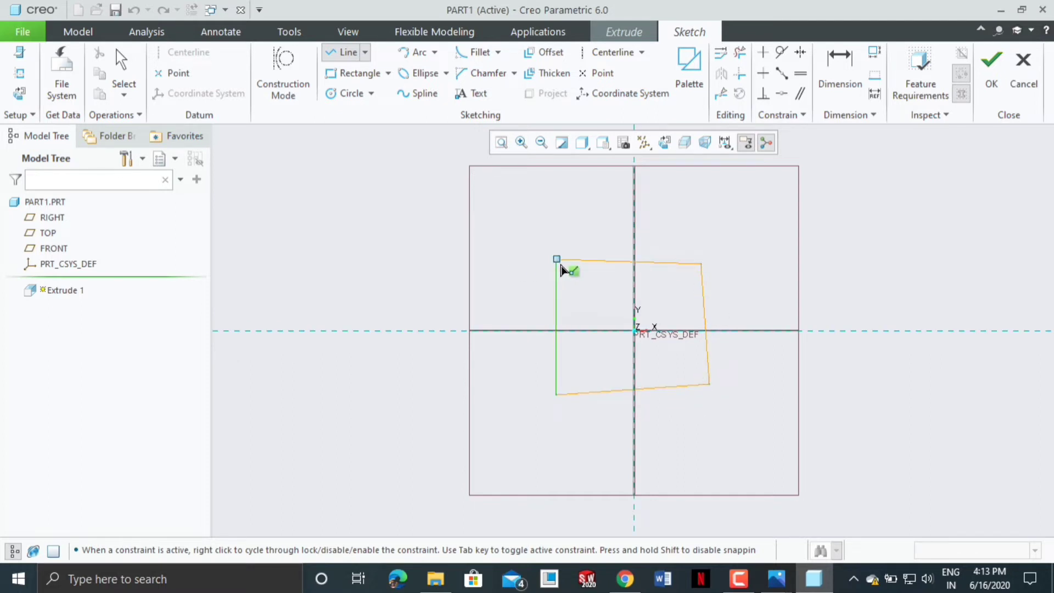
pyautogui.click(559, 265)
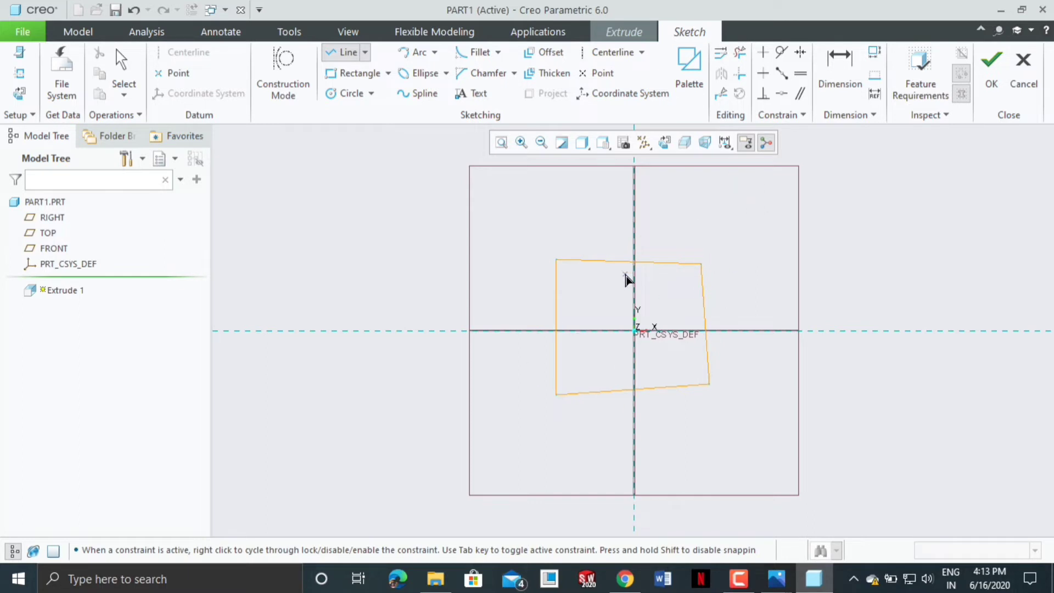
pyautogui.click(740, 52)
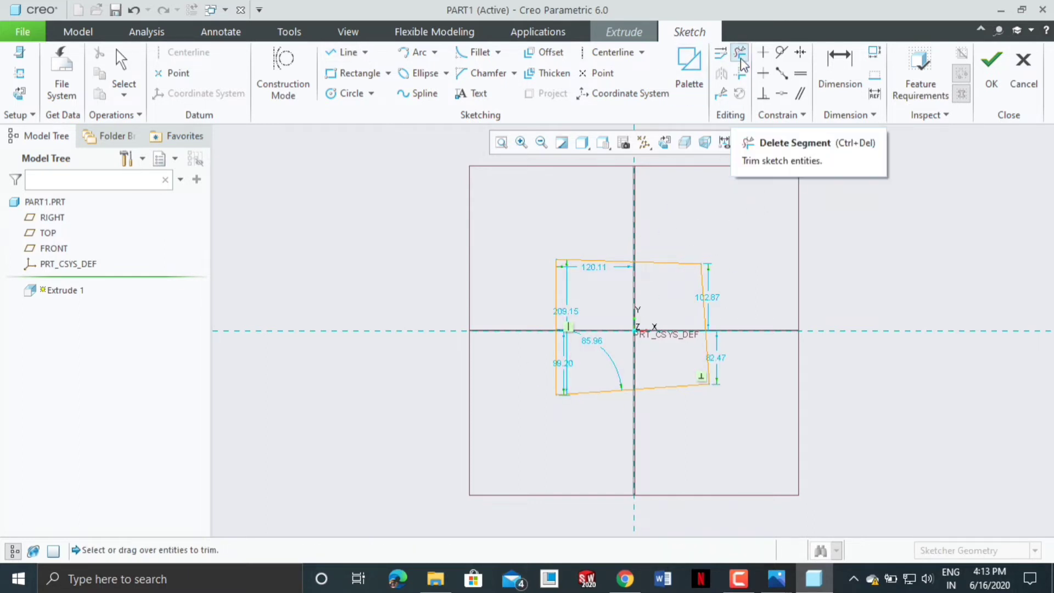
pyautogui.moveTo(700, 225)
pyautogui.mouseDown()
pyautogui.moveTo(568, 323)
pyautogui.moveTo(624, 361)
pyautogui.moveTo(706, 299)
pyautogui.moveTo(662, 257)
pyautogui.moveTo(598, 407)
pyautogui.moveTo(745, 370)
pyautogui.mouseUp()
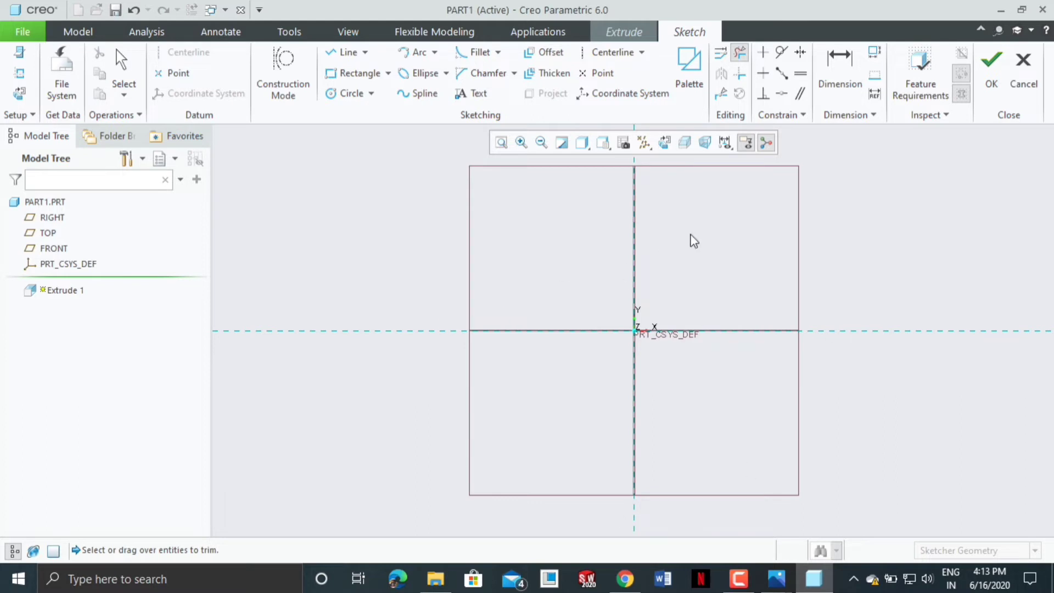
# Sketch a corner rectangle about 306 mm wide and 206 mm high around the origin
pyautogui.click(359, 75)
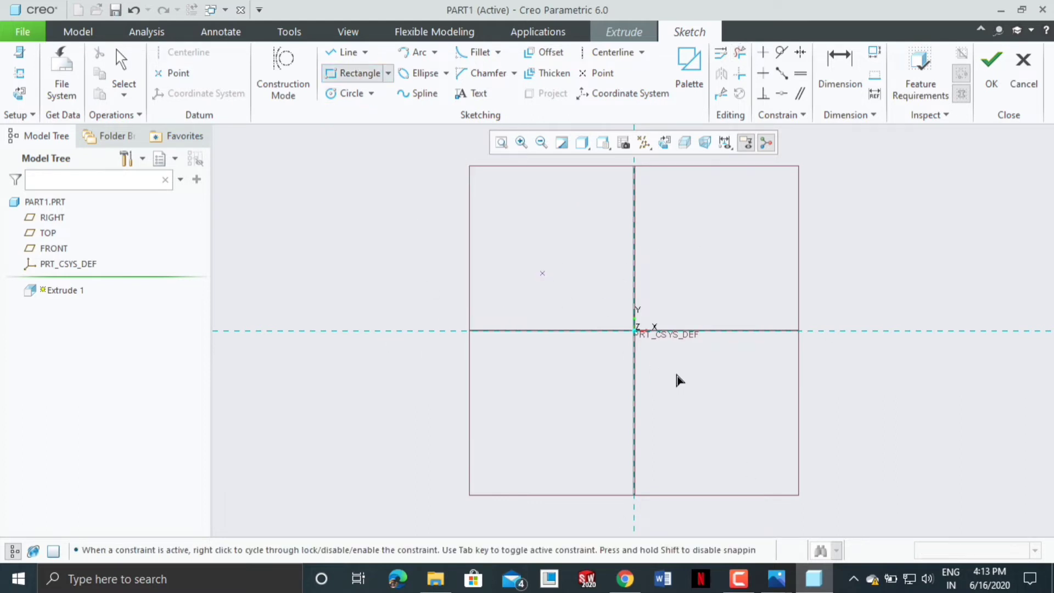
pyautogui.click(740, 407)
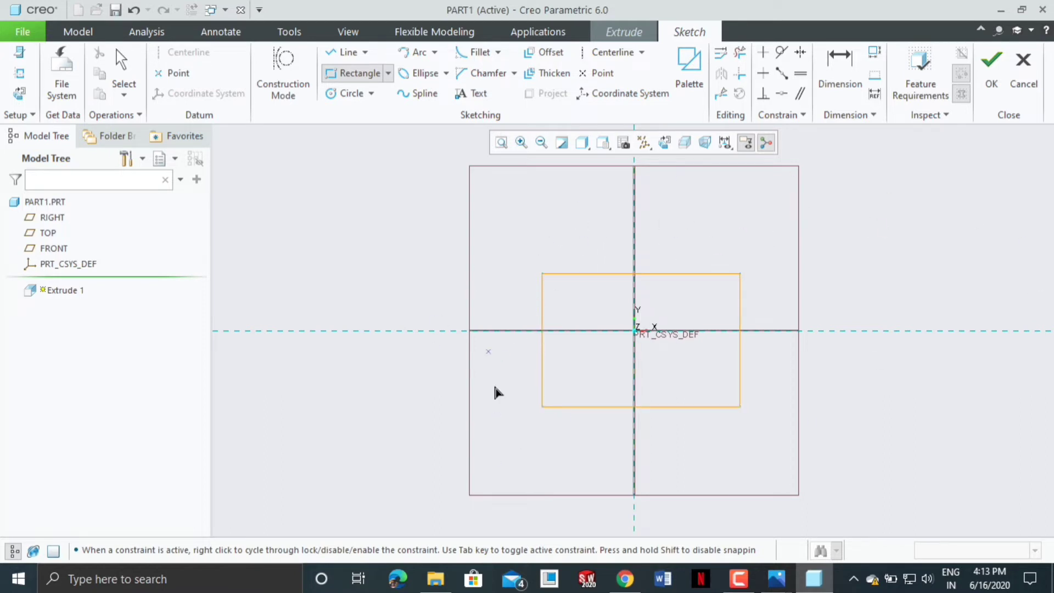
# Set the rectangle's width to 500 mm and its height to 250 mm
pyautogui.click(840, 91)
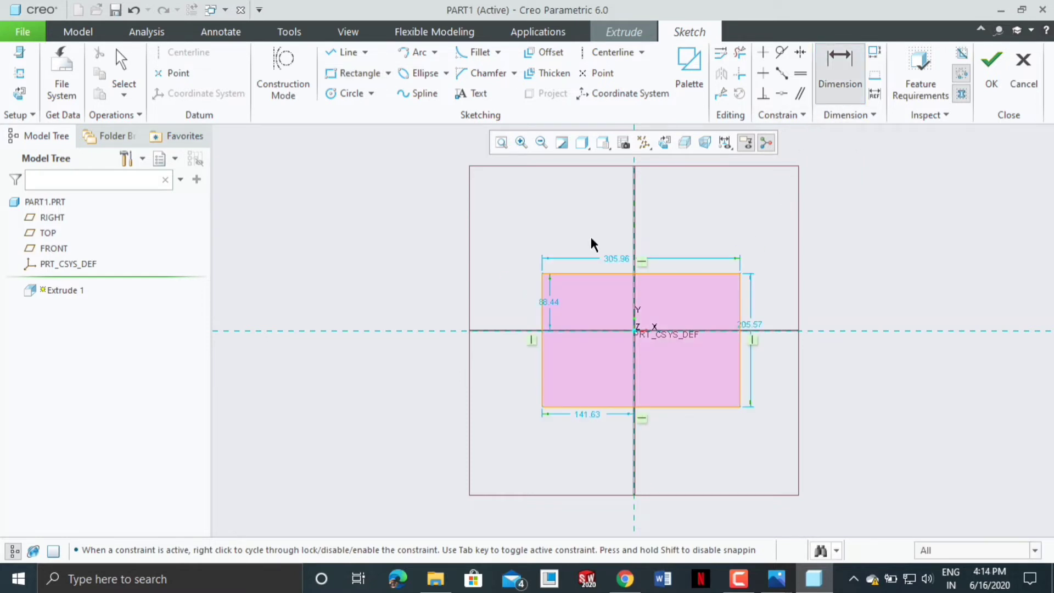
pyautogui.doubleClick(617, 261)
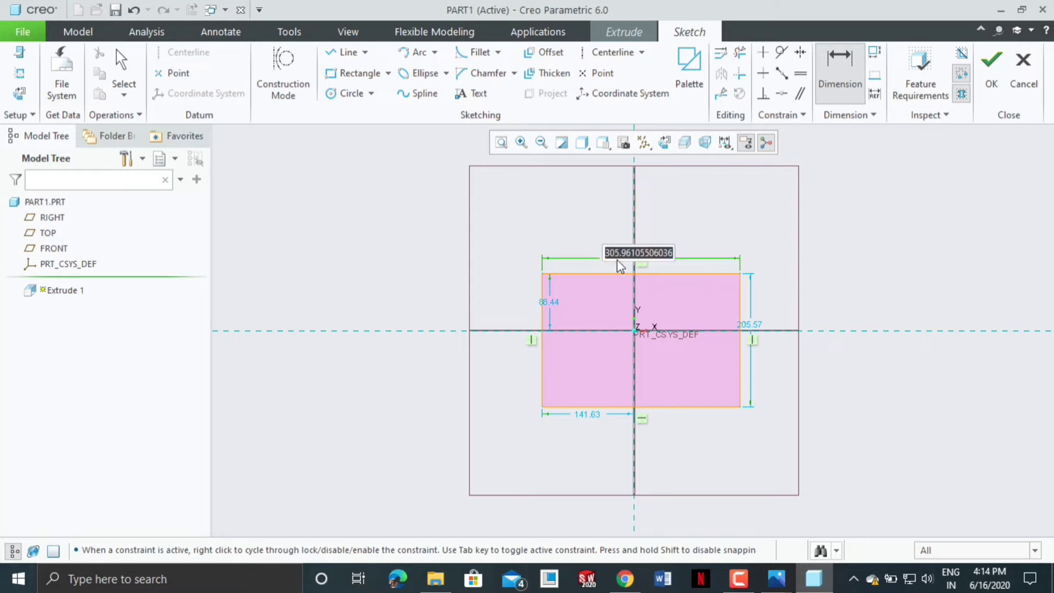
pyautogui.write('5')
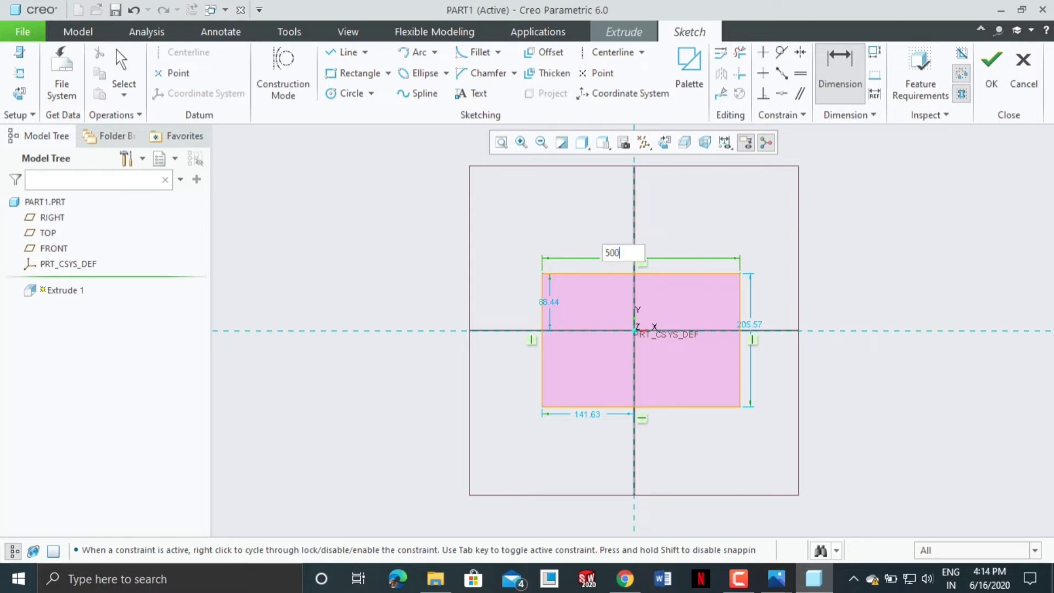
pyautogui.write('00')
pyautogui.press('Return')
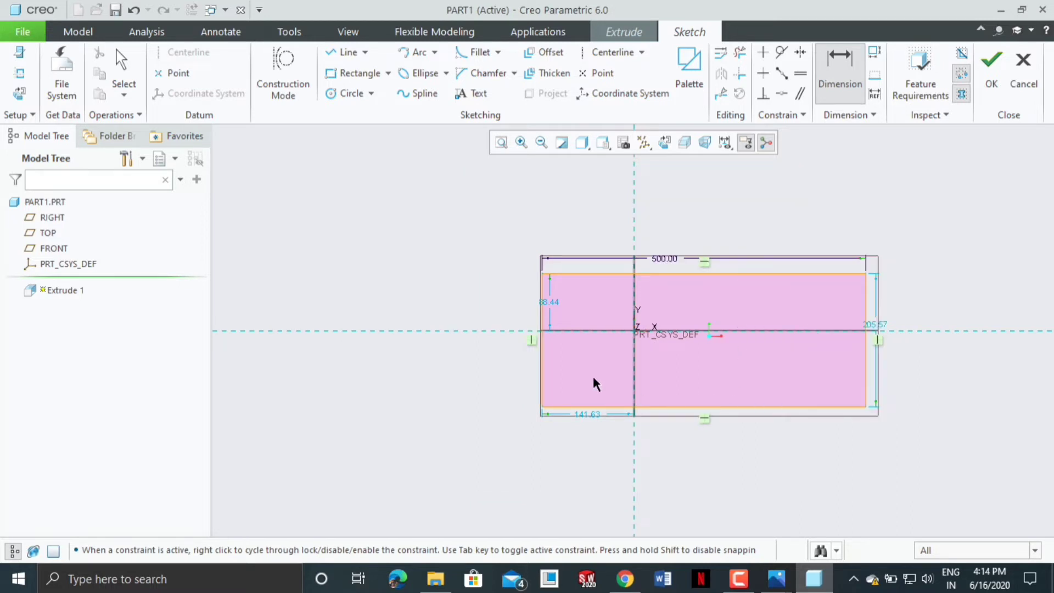
pyautogui.doubleClick(883, 330)
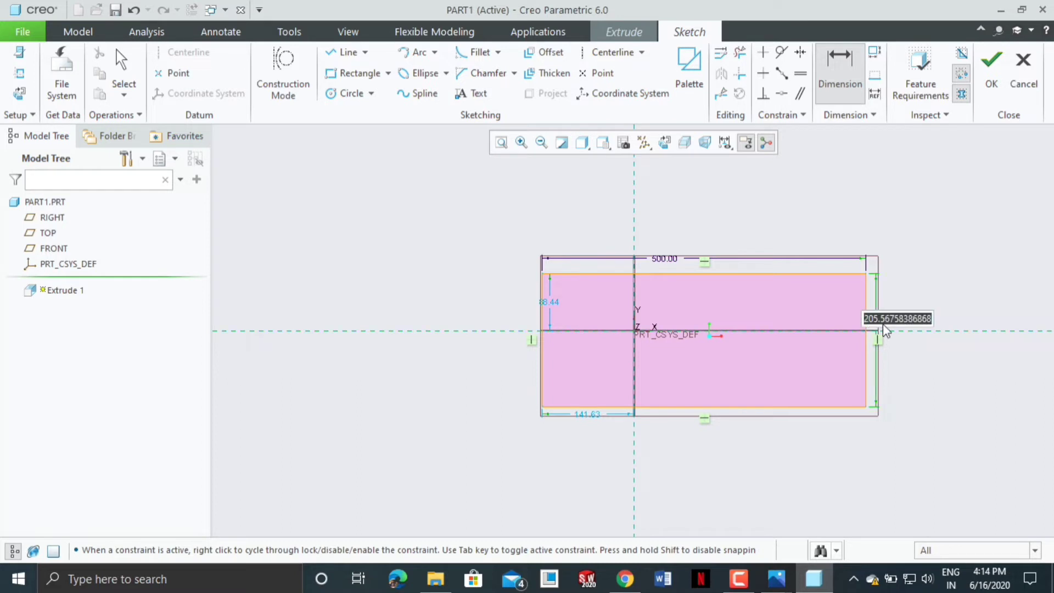
pyautogui.write('250')
pyautogui.press('Return')
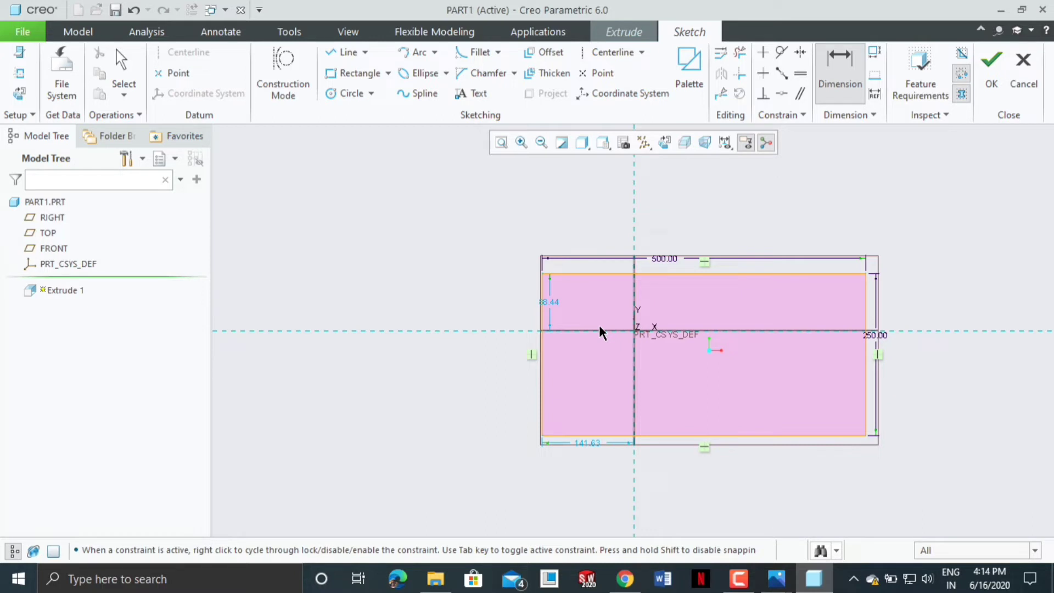
# Center the rectangle on the origin by setting its vertical offset to 250/2 and its horizontal offset to 500/2
pyautogui.doubleClick(551, 302)
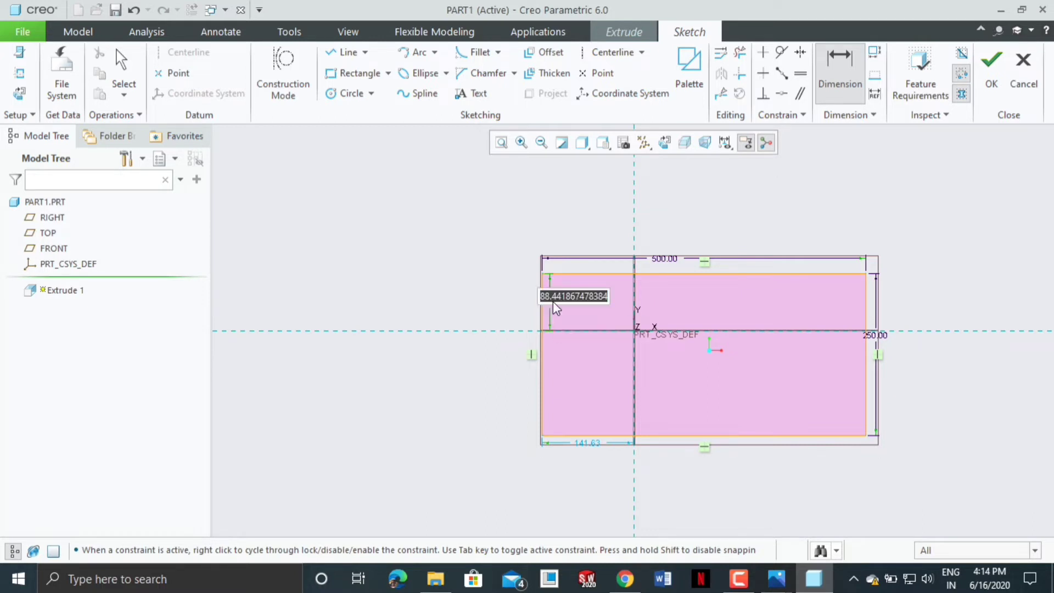
pyautogui.write('250/2')
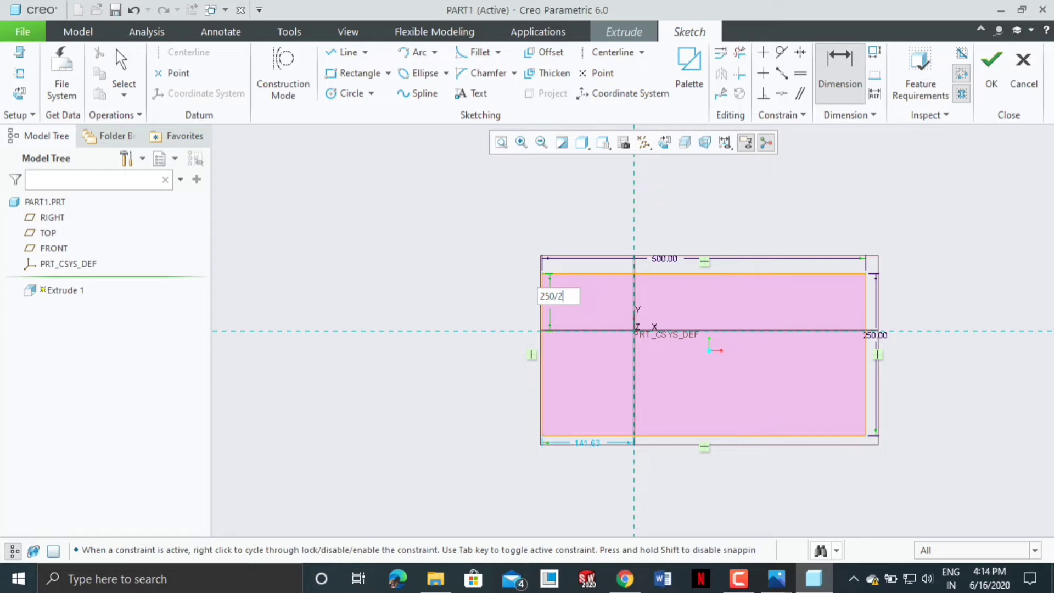
pyautogui.press('Return')
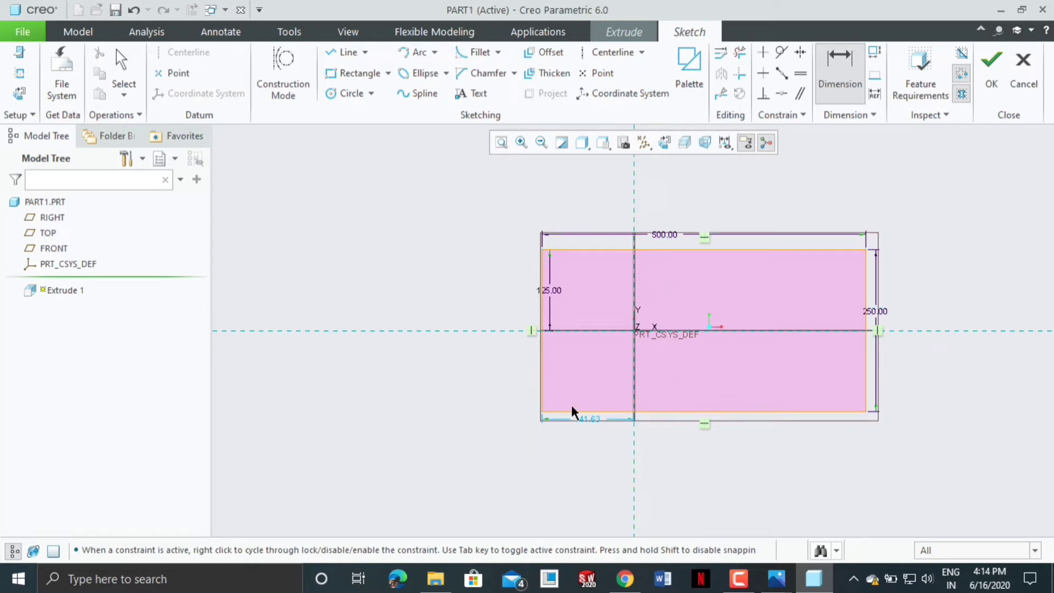
pyautogui.doubleClick(586, 419)
pyautogui.write('500/2')
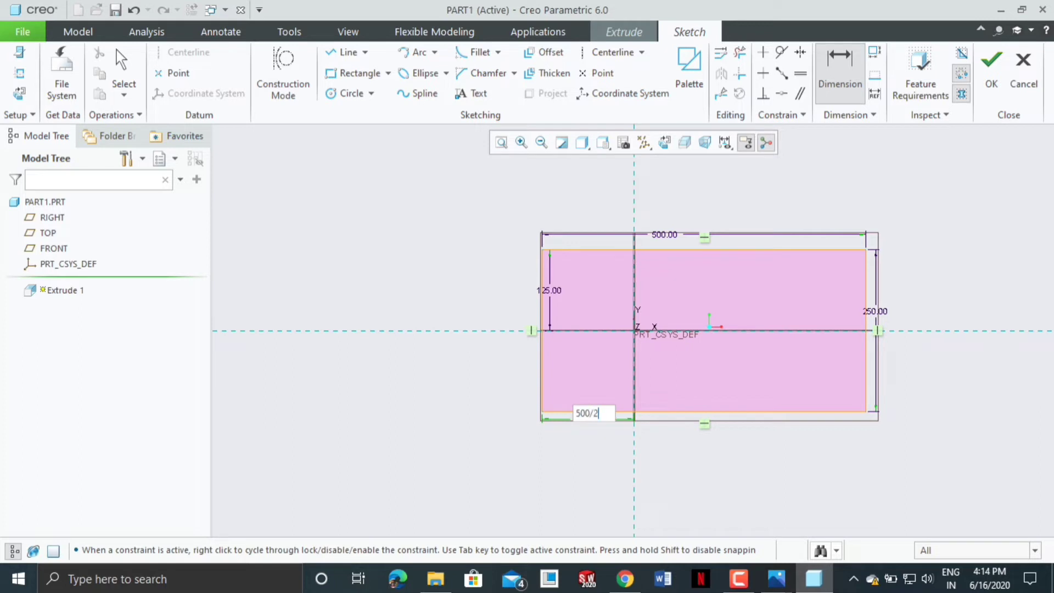
pyautogui.press('Return')
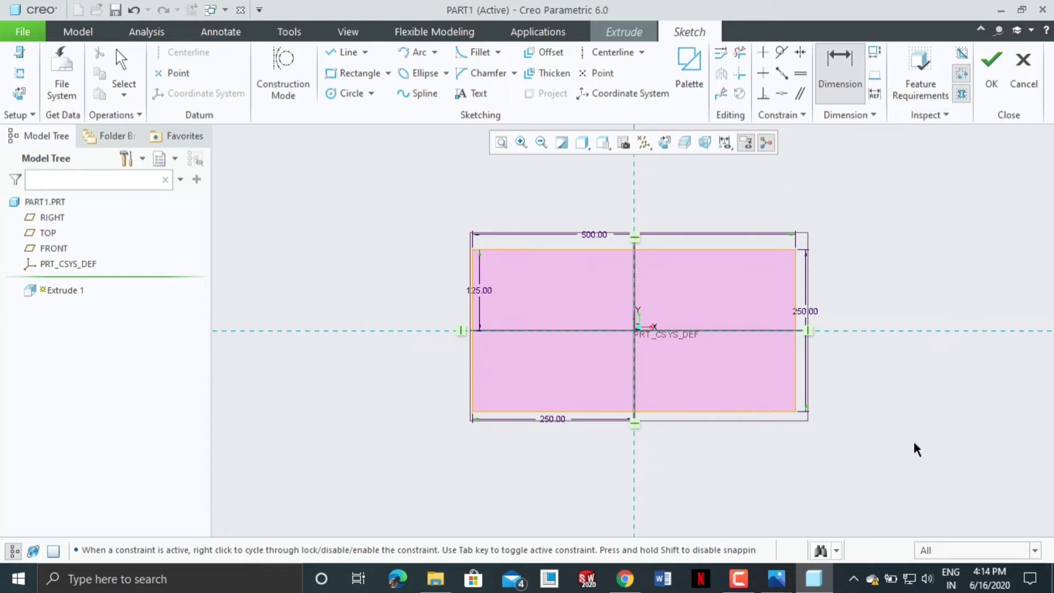
# Finish the sketch and pull the extrusion to the opposite side of the FRONT plane, to a depth of about 231 mm
pyautogui.click(992, 75)
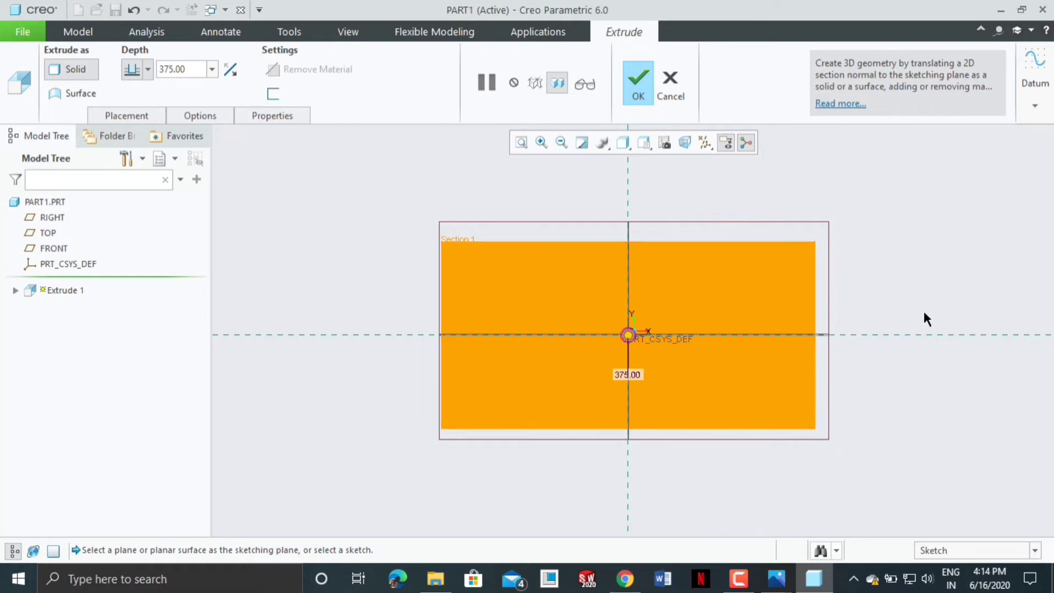
pyautogui.moveTo(926, 308)
pyautogui.mouseDown(button='middle')
pyautogui.moveTo(907, 319)
pyautogui.moveTo(842, 318)
pyautogui.moveTo(880, 330)
pyautogui.moveTo(904, 309)
pyautogui.moveTo(905, 326)
pyautogui.moveTo(877, 299)
pyautogui.moveTo(845, 327)
pyautogui.moveTo(814, 381)
pyautogui.moveTo(907, 391)
pyautogui.moveTo(854, 390)
pyautogui.moveTo(861, 419)
pyautogui.moveTo(889, 411)
pyautogui.moveTo(868, 430)
pyautogui.mouseUp(button='middle')
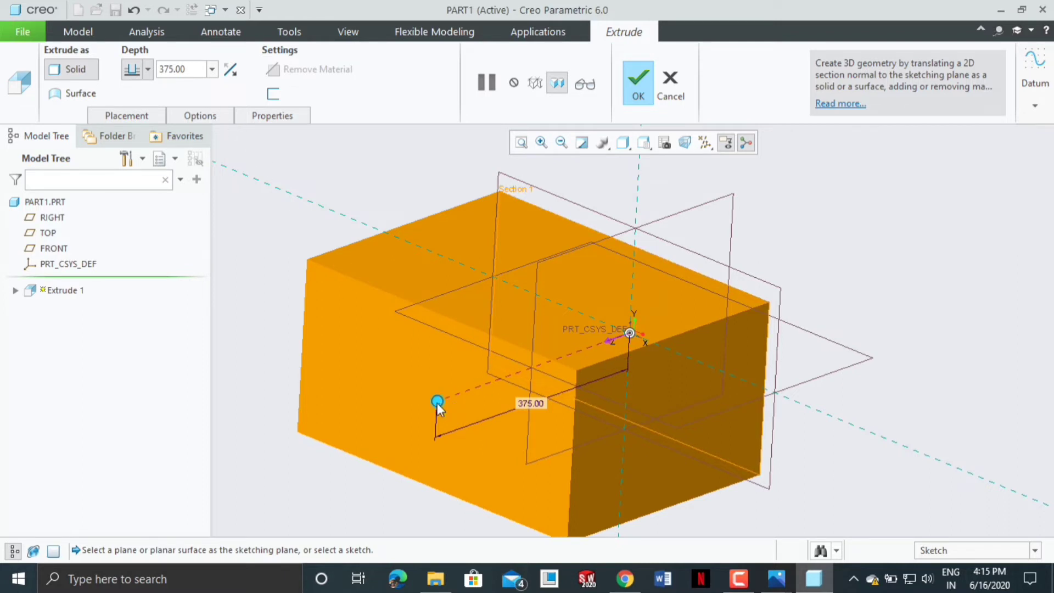
pyautogui.moveTo(442, 406); pyautogui.dragTo(749, 291)
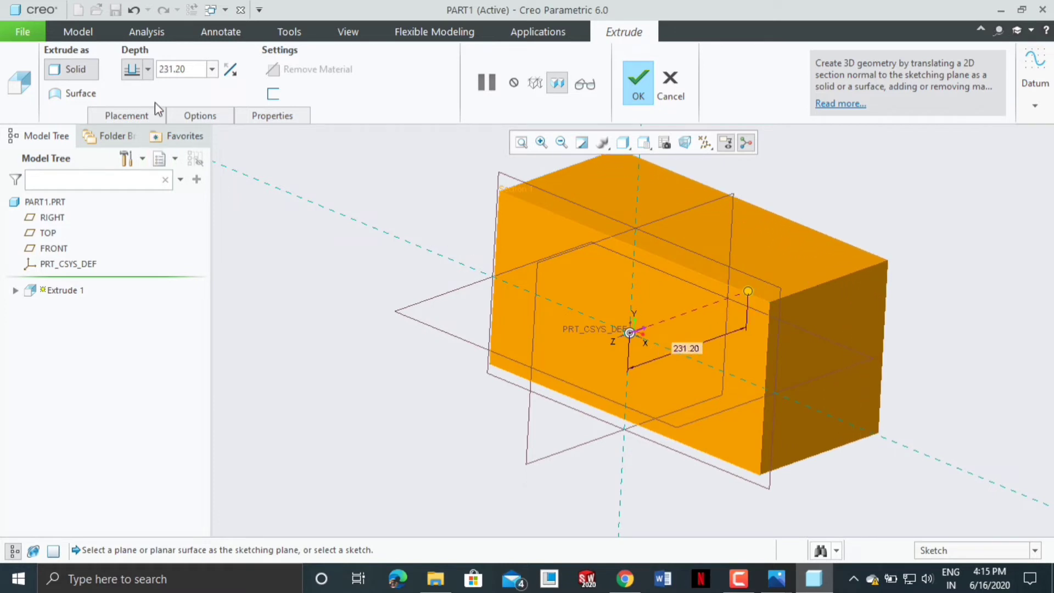
# Set the extrusion depth to 500 mm
pyautogui.doubleClick(190, 68)
pyautogui.write('500')
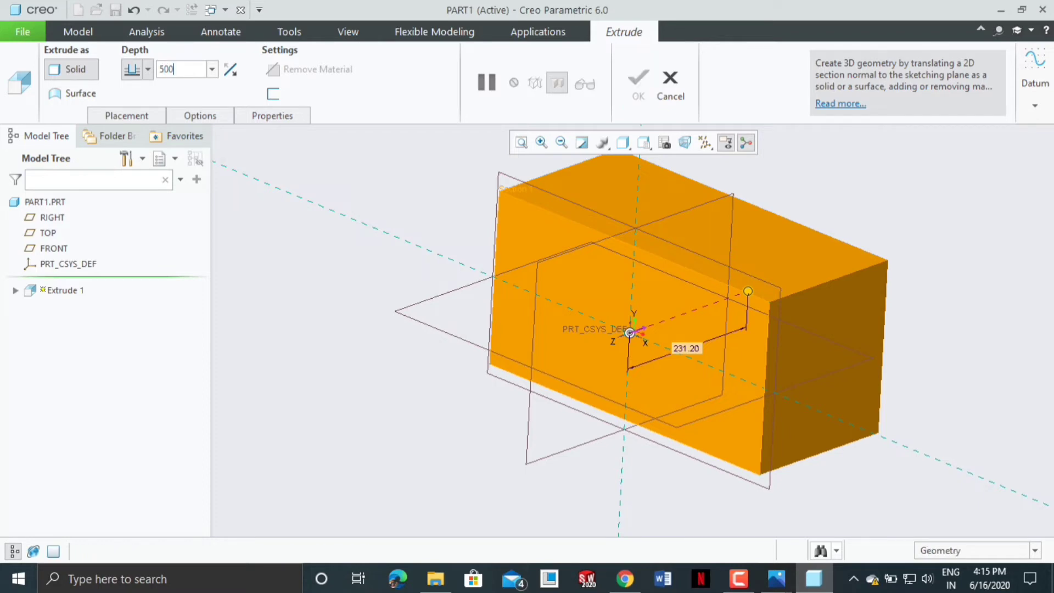
pyautogui.press('Return')
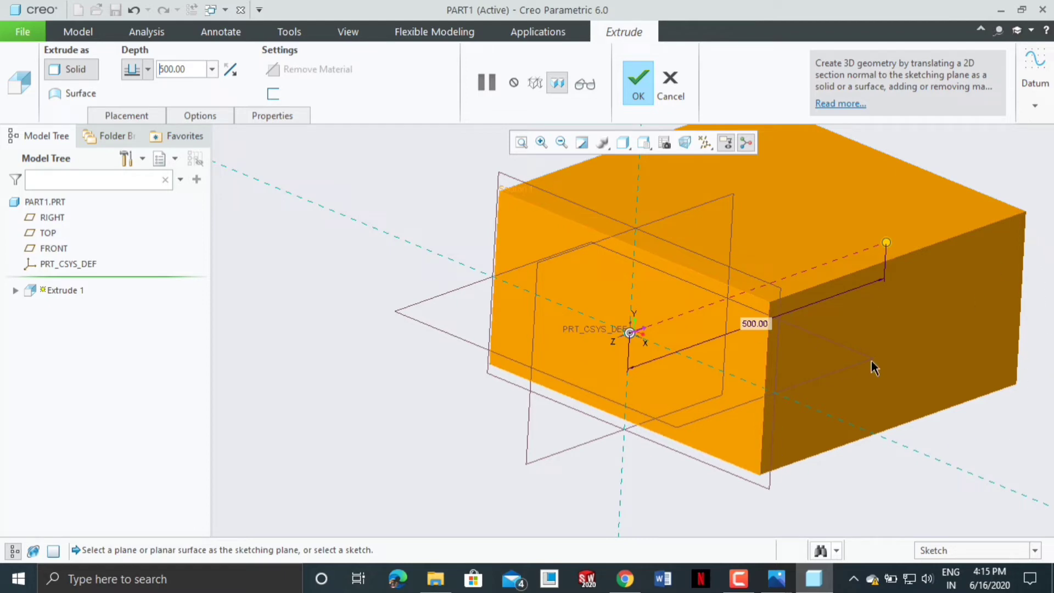
# Switch to Photos to check the box's proportions in the reference image, and return to Creo Parametric
pyautogui.moveTo(782, 588)
pyautogui.click(821, 509)
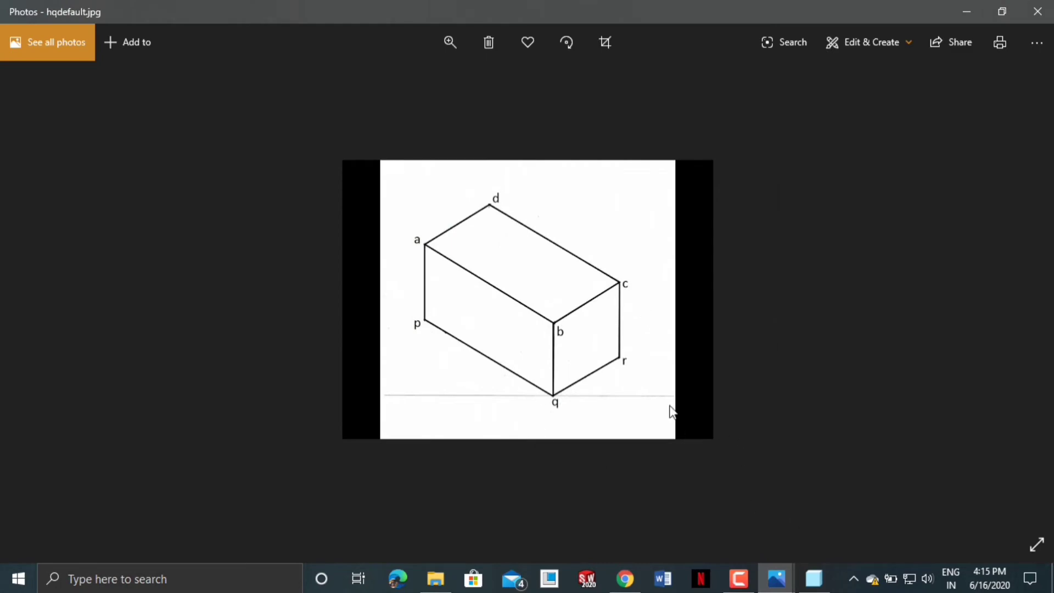
pyautogui.click(817, 576)
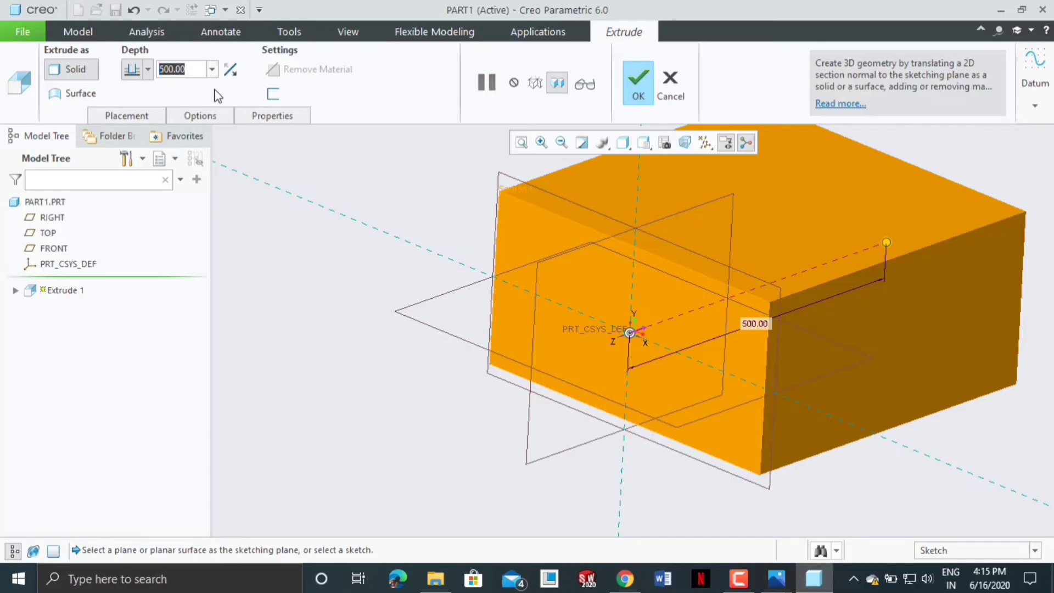
# Set the extrusion depth to 250 mm and complete the Extrude feature
pyautogui.write('250')
pyautogui.press('Return')
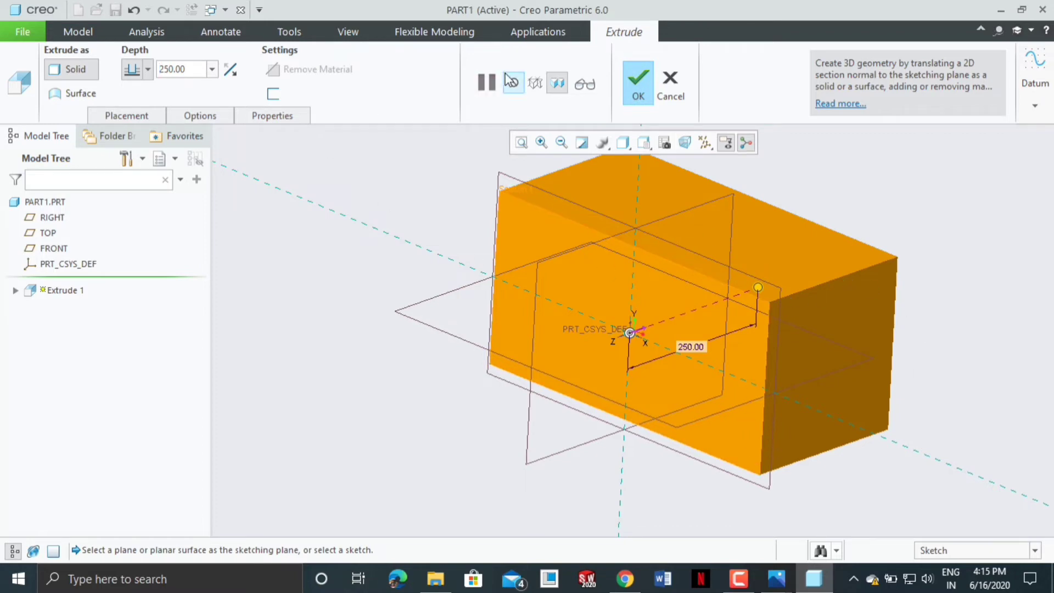
pyautogui.click(639, 93)
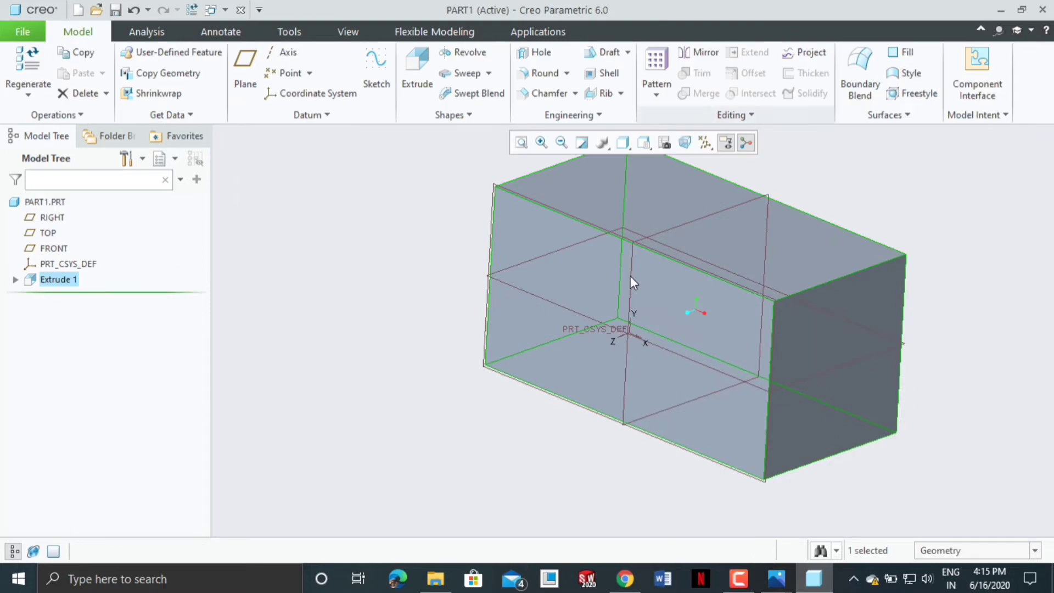
# Display the box in the Default Orientation view
pyautogui.scroll(-3, 592, 440)
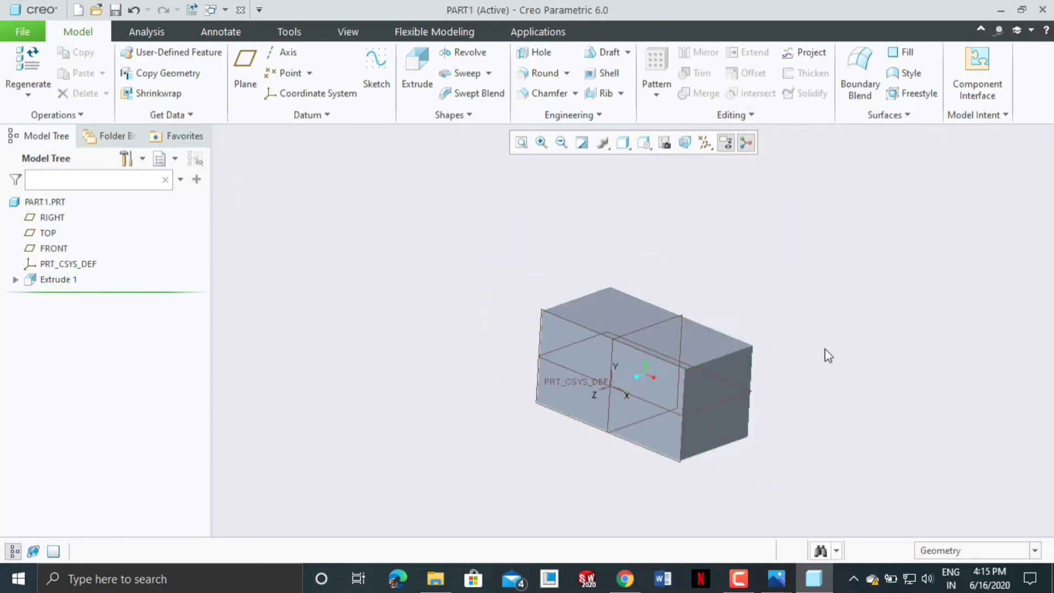
pyautogui.moveTo(828, 356); pyautogui.dragTo(827, 376, button='middle')
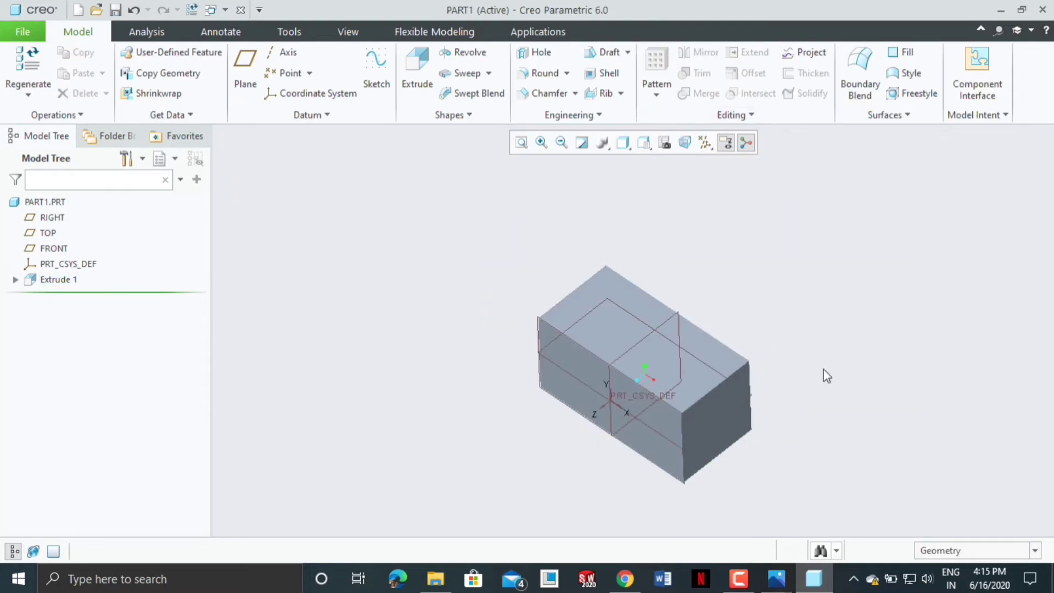
pyautogui.click(644, 144)
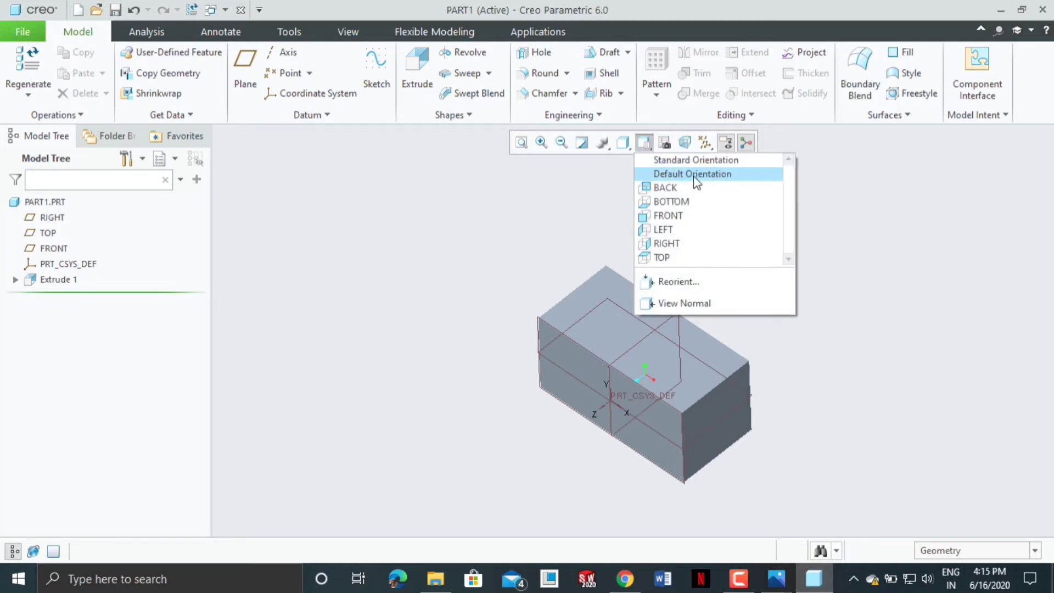
pyautogui.click(693, 176)
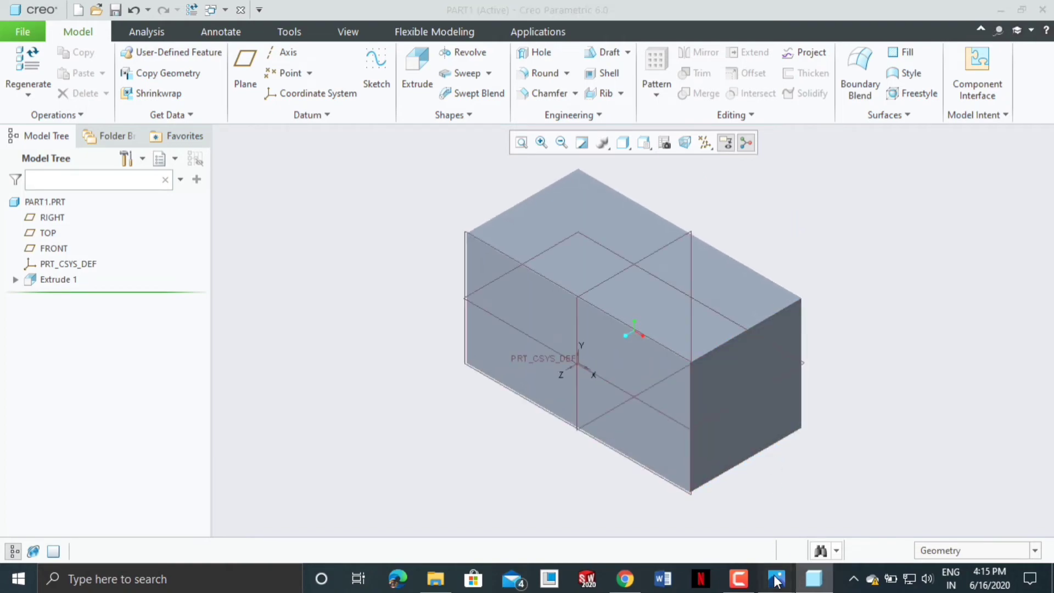
# Switch to Photos to compare the box with the isometric reference image, and return to Creo Parametric
pyautogui.moveTo(776, 578)
pyautogui.click(839, 473)
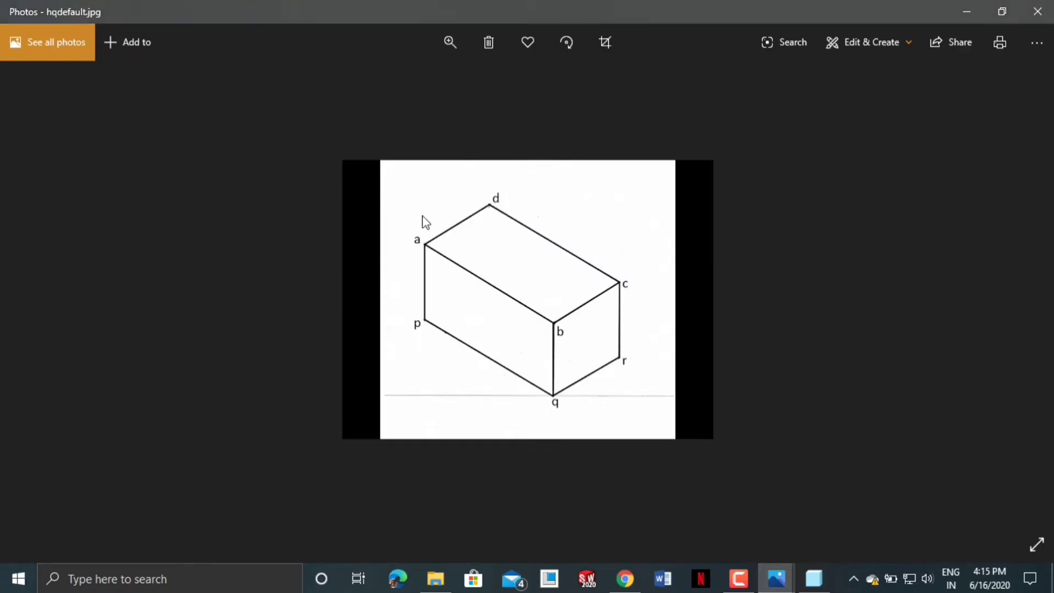
pyautogui.click(972, 12)
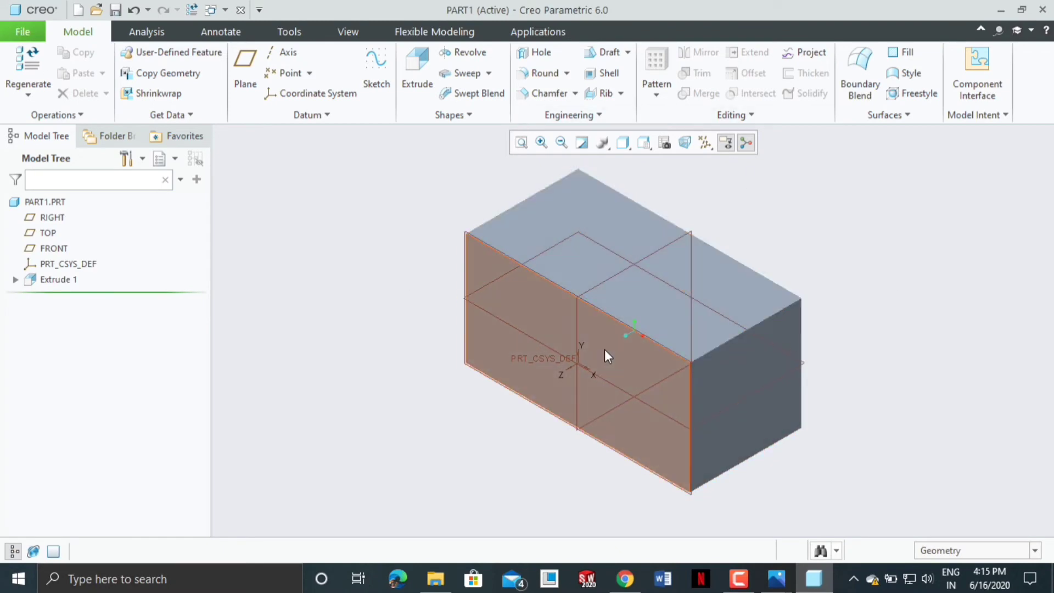
pyautogui.click(780, 582)
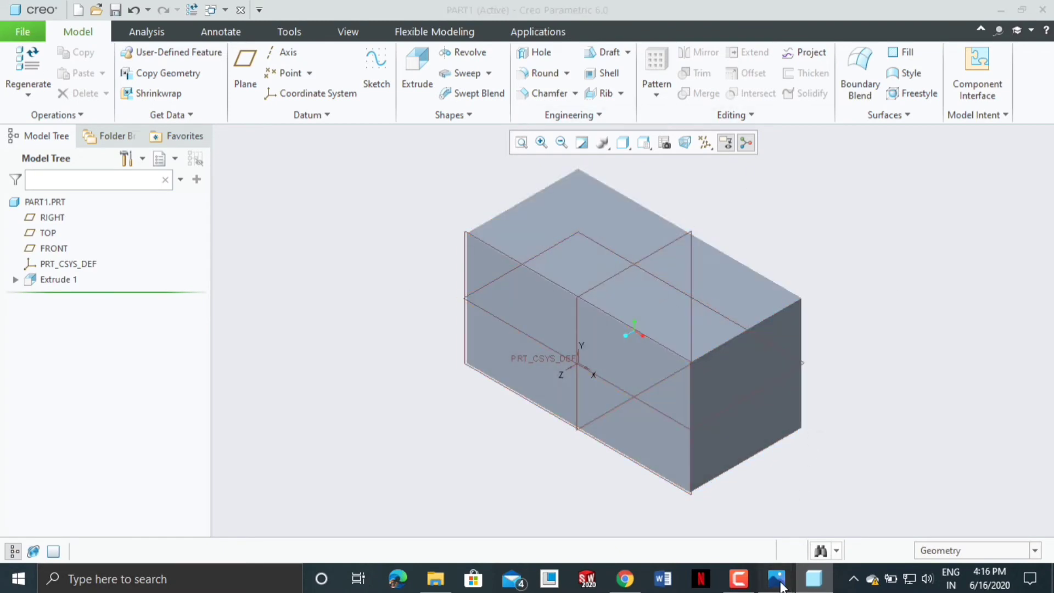
pyautogui.click(815, 475)
pyautogui.click(963, 12)
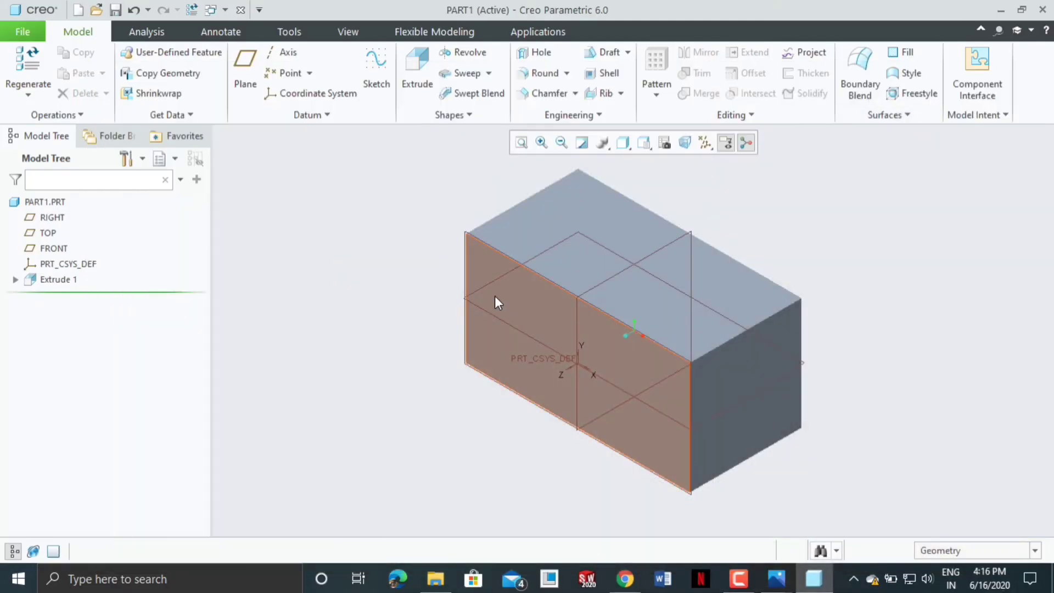
# Display the box in the Hidden Line style, and change it to No Hidden
pyautogui.click(624, 144)
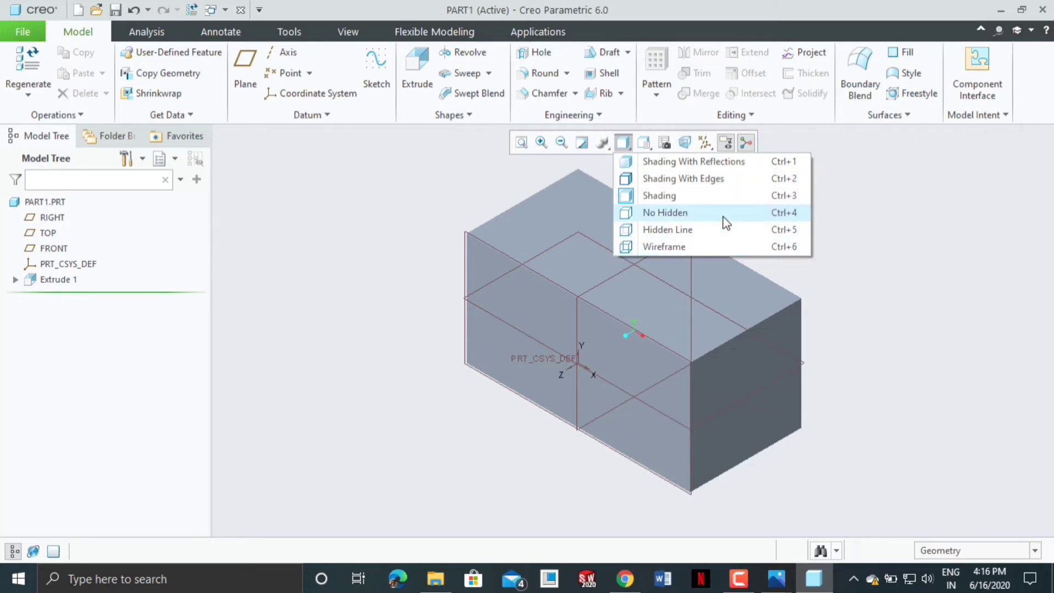
pyautogui.click(698, 229)
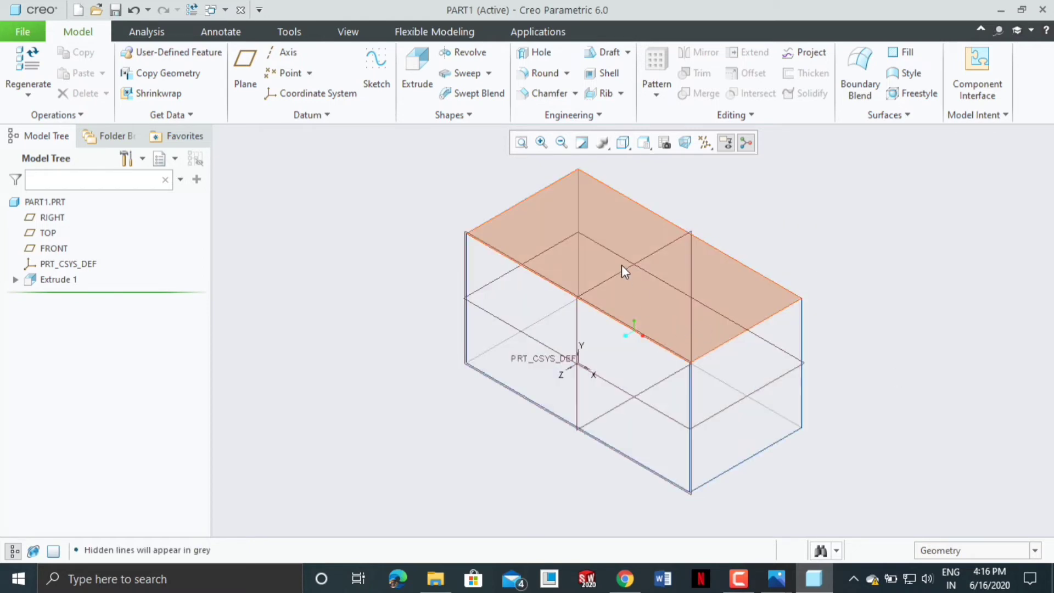
pyautogui.click(623, 143)
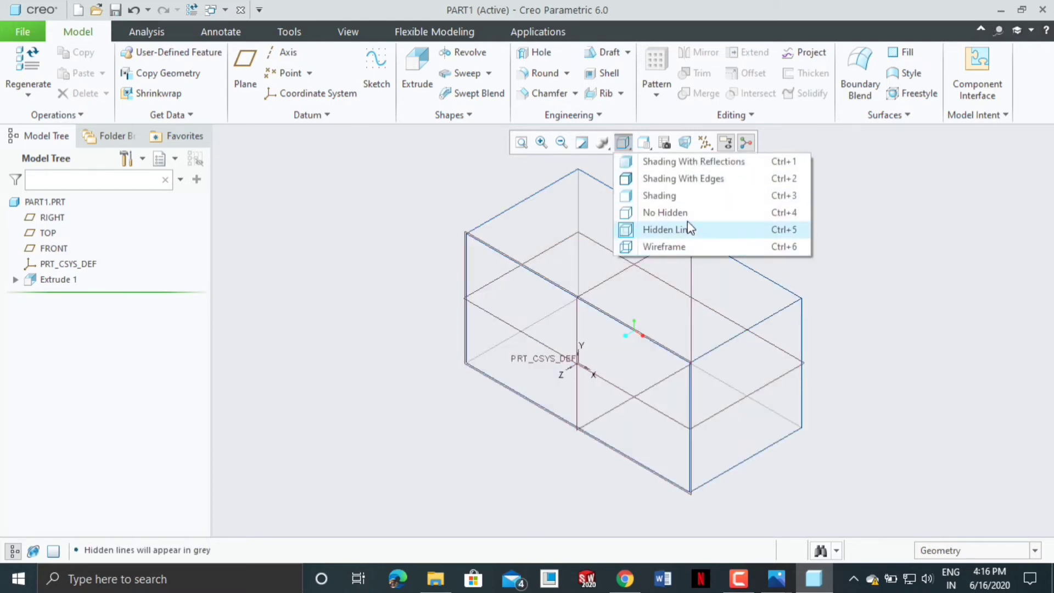
pyautogui.click(687, 215)
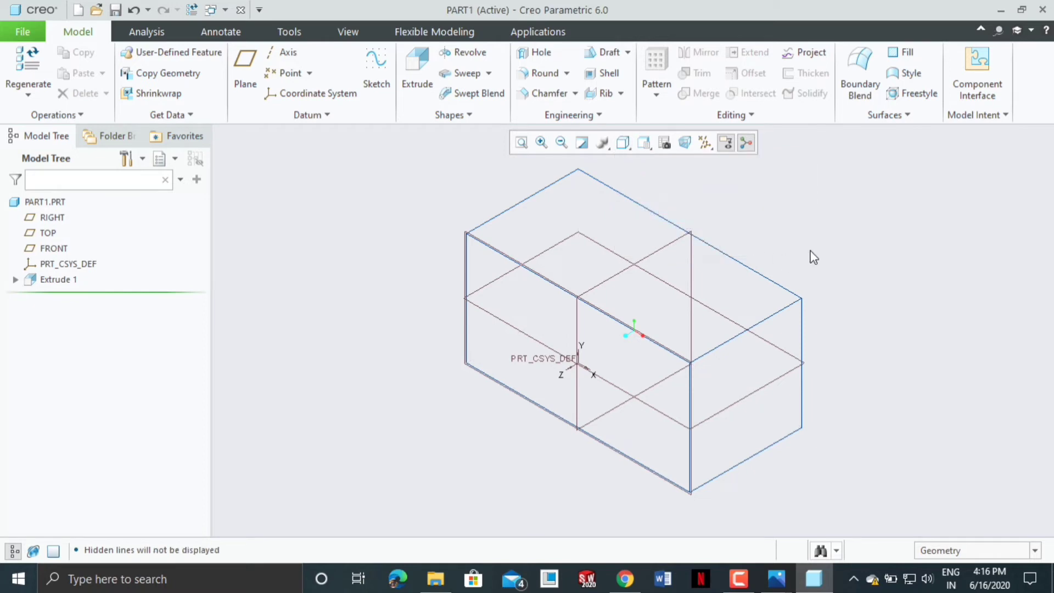
pyautogui.scroll(2, 813, 257)
pyautogui.moveTo(833, 254); pyautogui.dragTo(836, 252, button='middle')
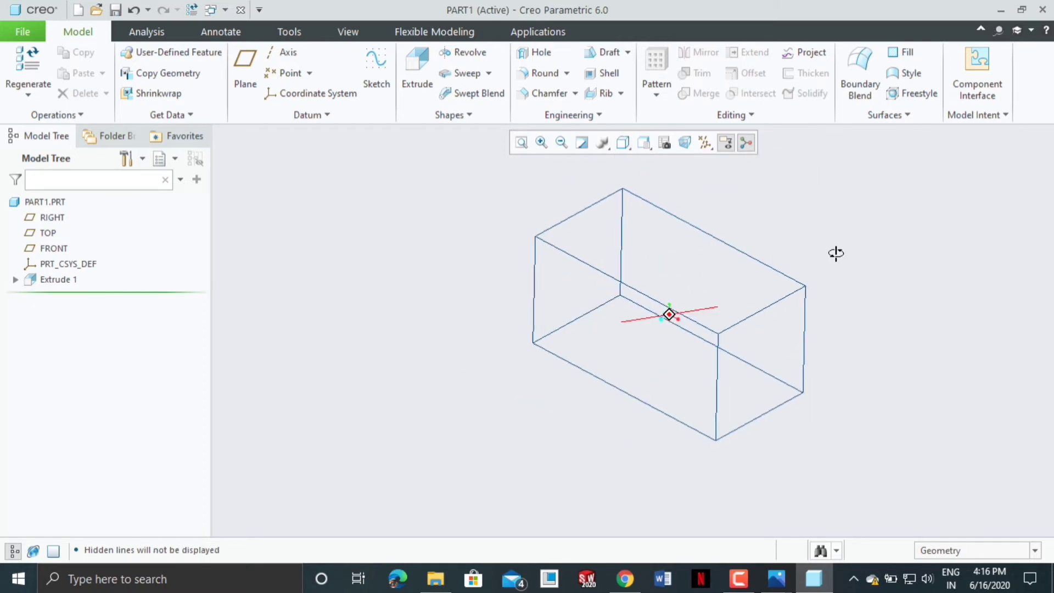
# Hide all datum display, compare the box with the reference image in Photos, and return to Creo Parametric
pyautogui.click(706, 143)
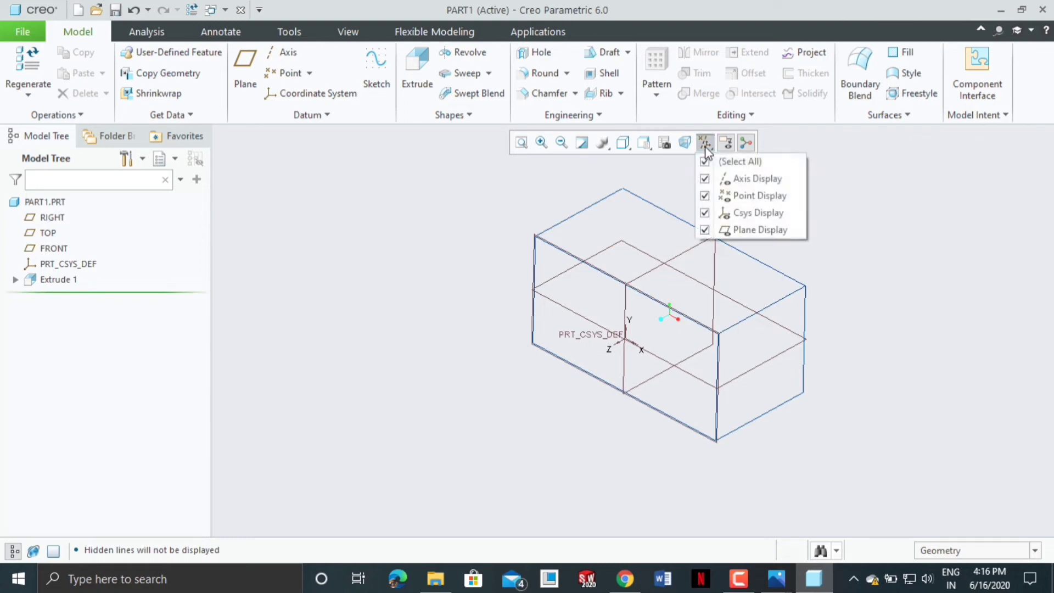
pyautogui.click(754, 166)
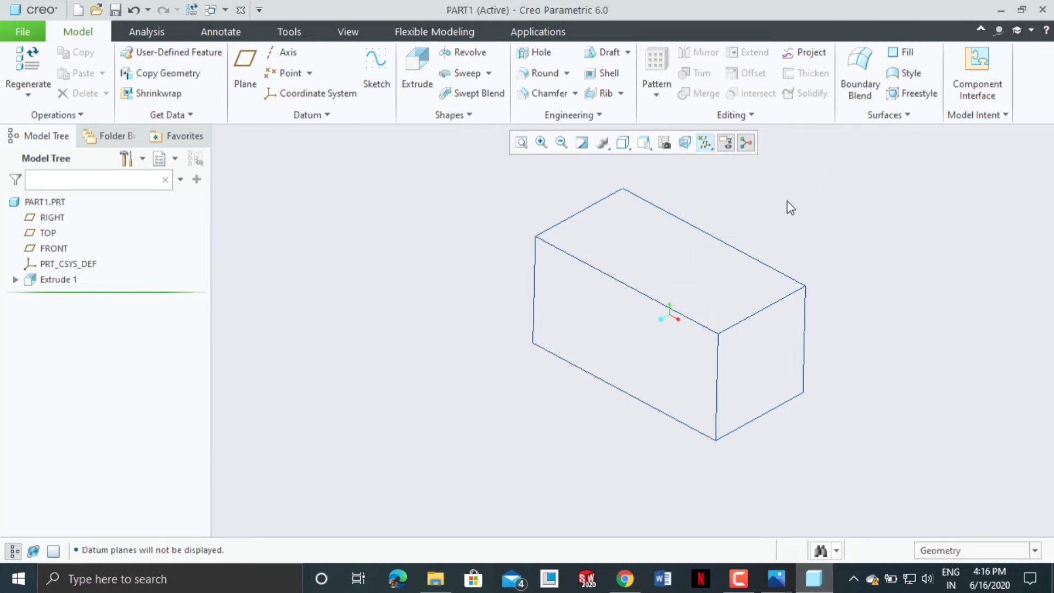
pyautogui.scroll(1, 791, 207)
pyautogui.click(779, 576)
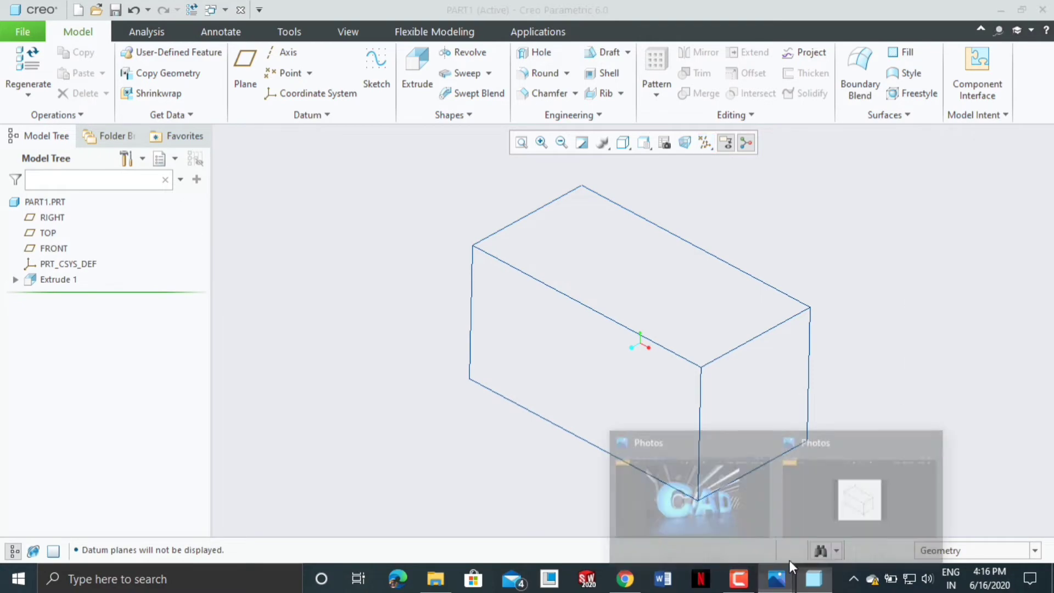
pyautogui.click(790, 421)
pyautogui.click(974, 4)
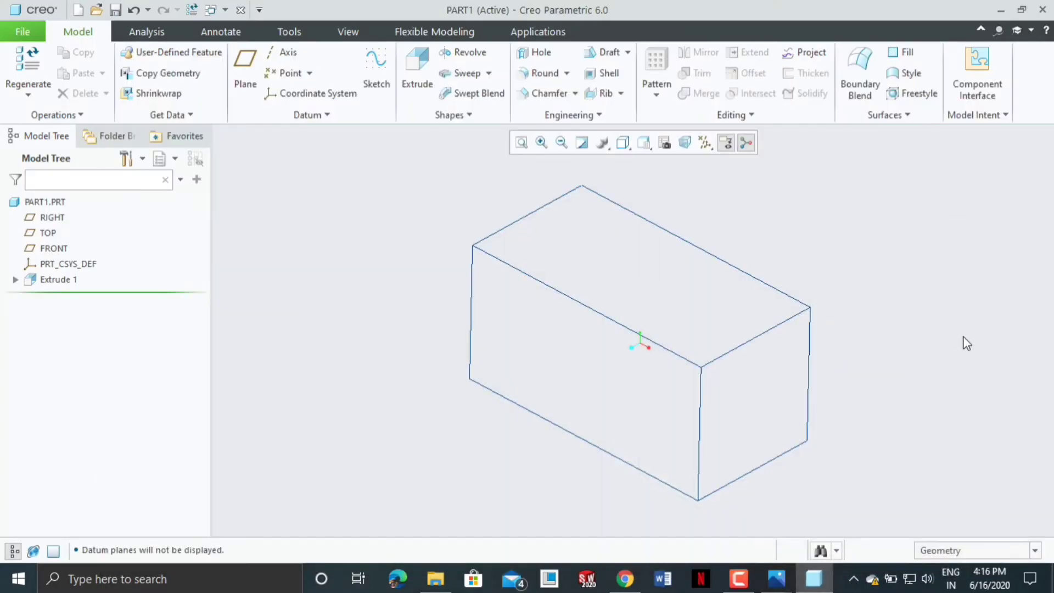
# Display the box in the Shading style and show all datum features
pyautogui.click(642, 144)
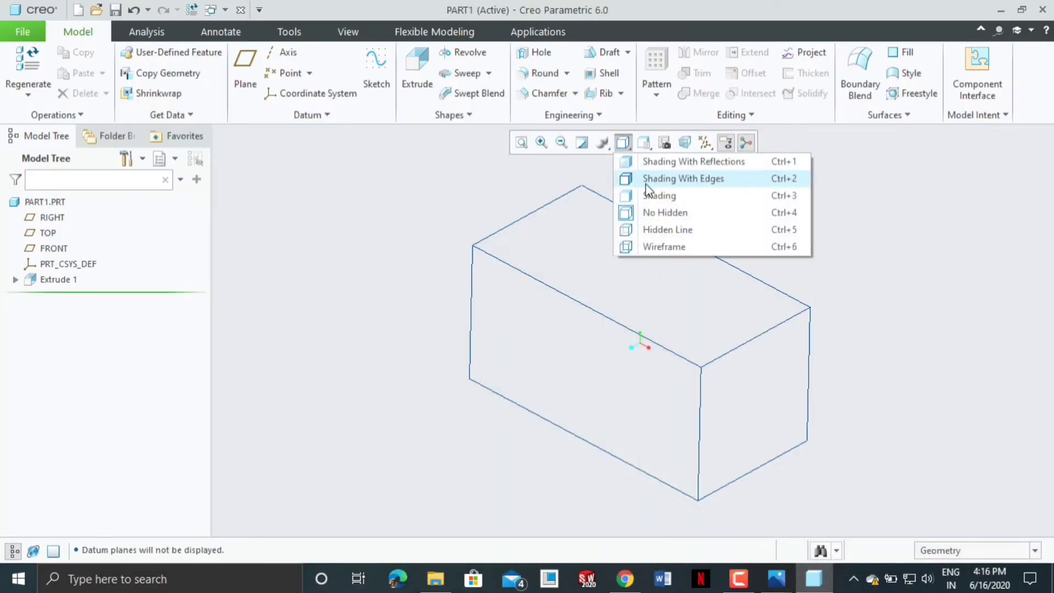
pyautogui.click(663, 196)
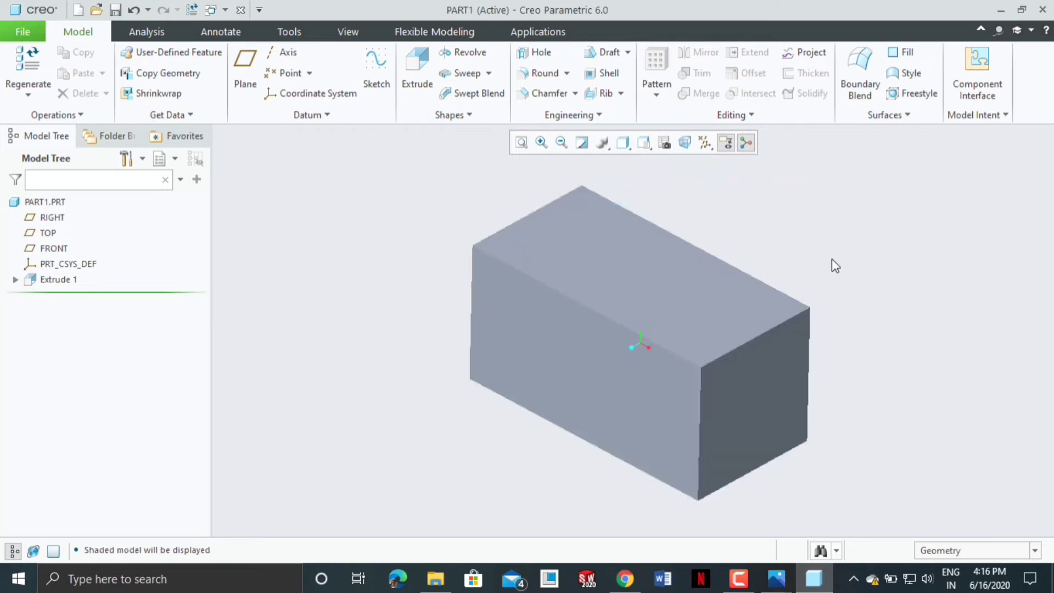
pyautogui.click(706, 143)
pyautogui.click(716, 160)
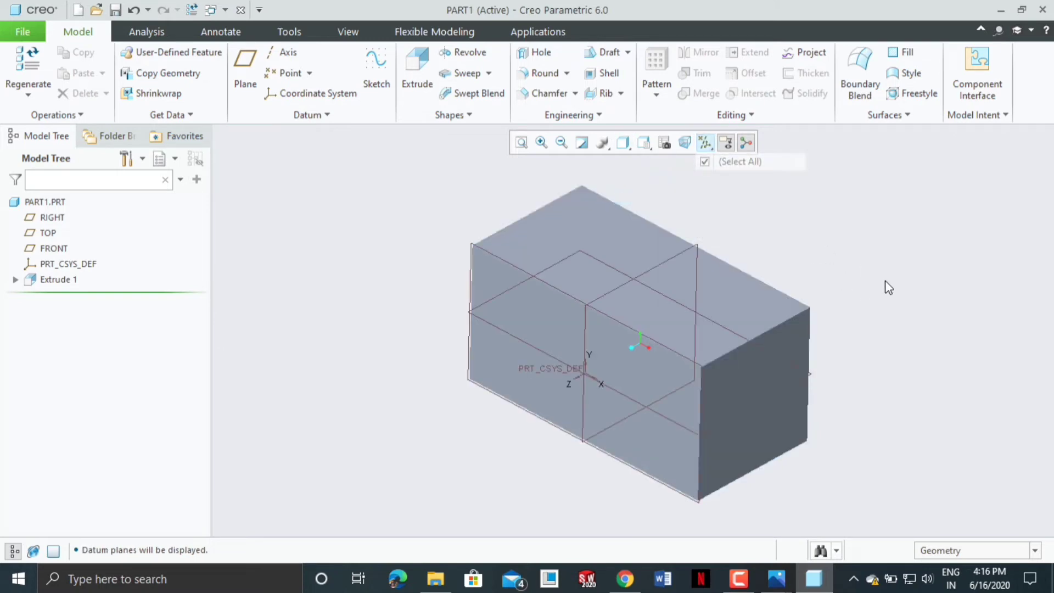
pyautogui.scroll(2, 877, 297)
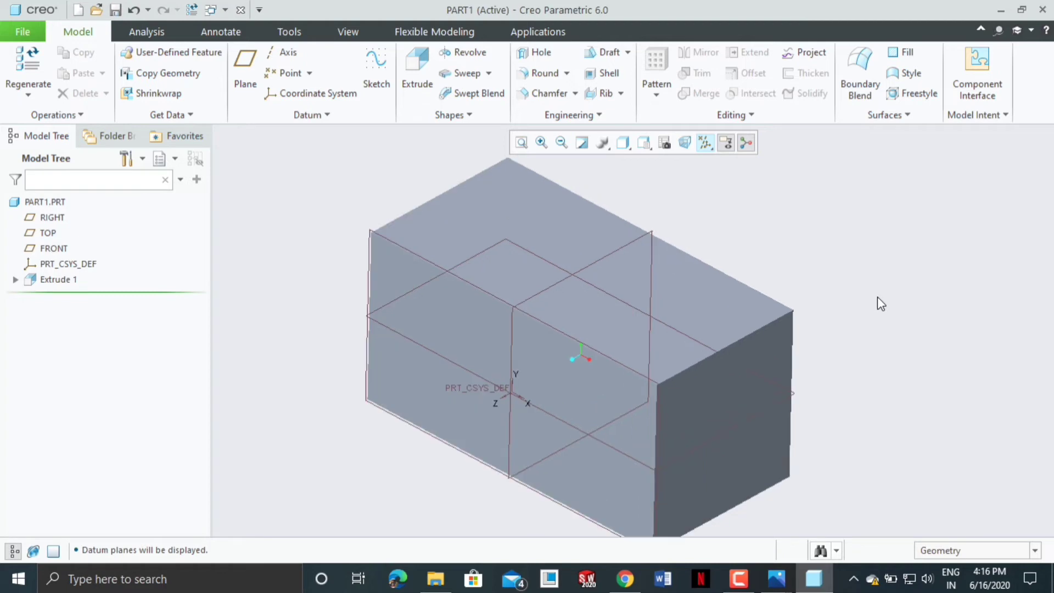
pyautogui.scroll(-2, 838, 315)
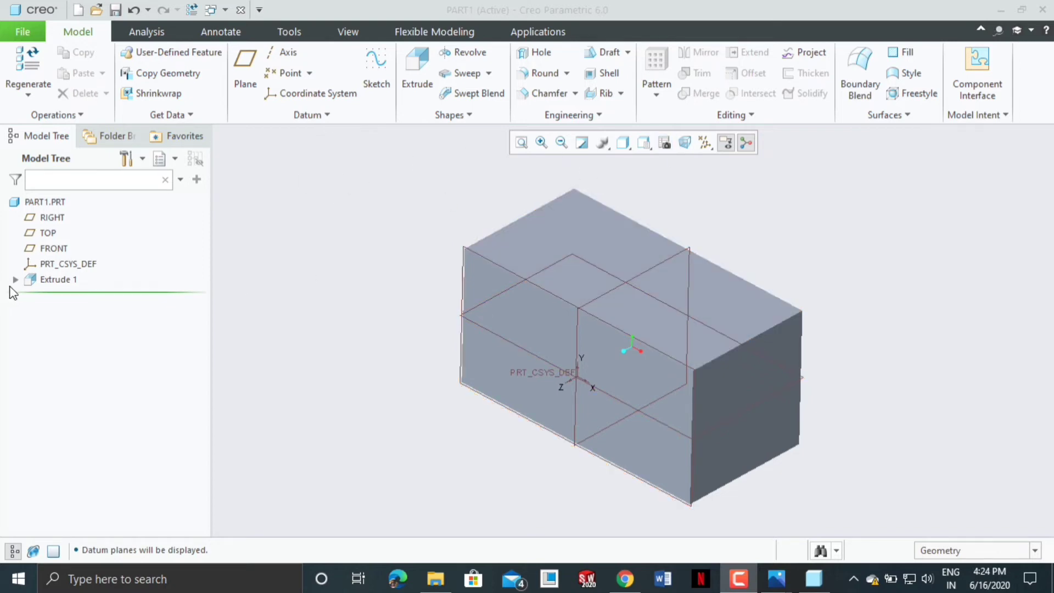
# Delete the Extrude 1 feature and restore the model's default orientation
pyautogui.click(63, 283)
pyautogui.rightClick(63, 283)
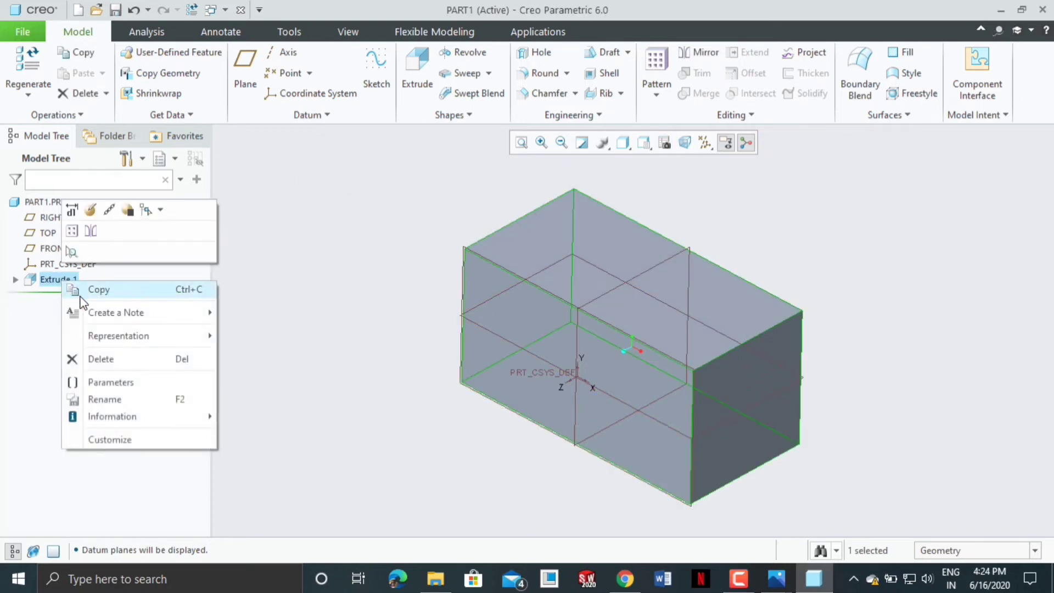
pyautogui.click(100, 359)
pyautogui.click(490, 307)
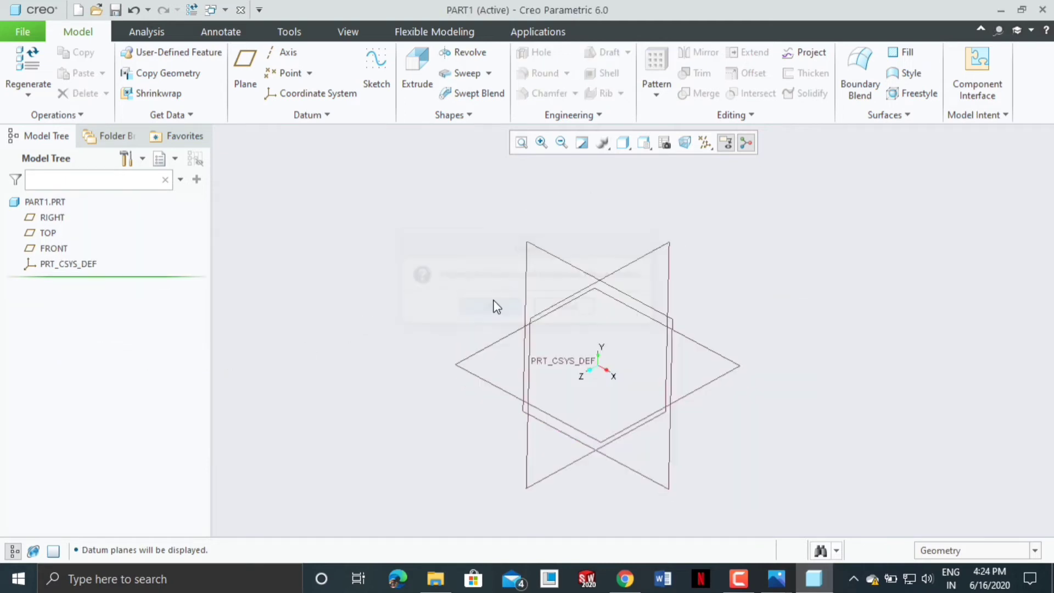
pyautogui.click(644, 144)
pyautogui.click(686, 171)
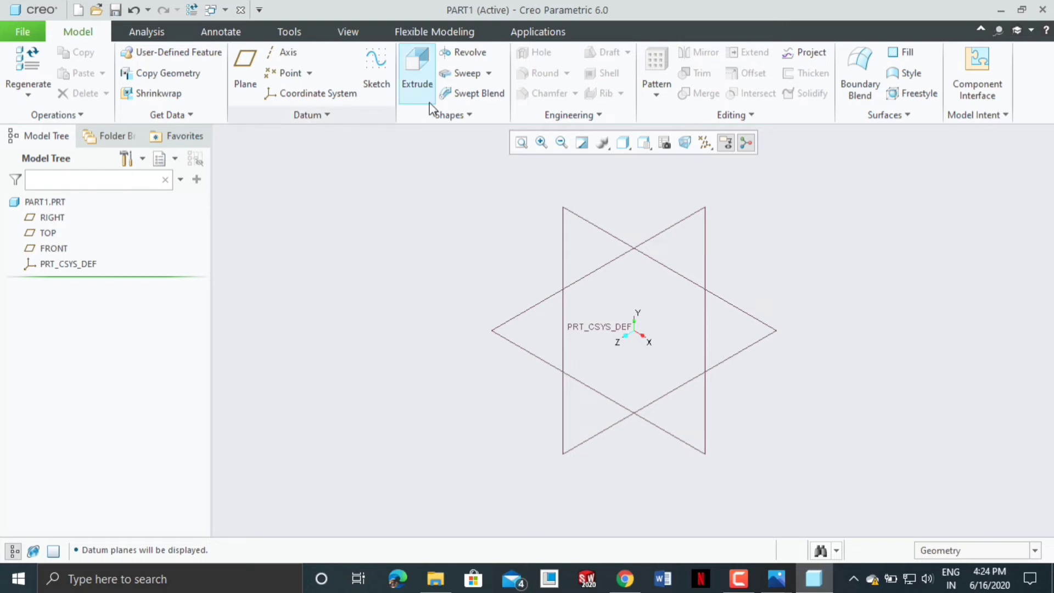
# Start a solid Revolve feature with its sketch on the FRONT plane, oriented parallel to the screen
pyautogui.click(469, 55)
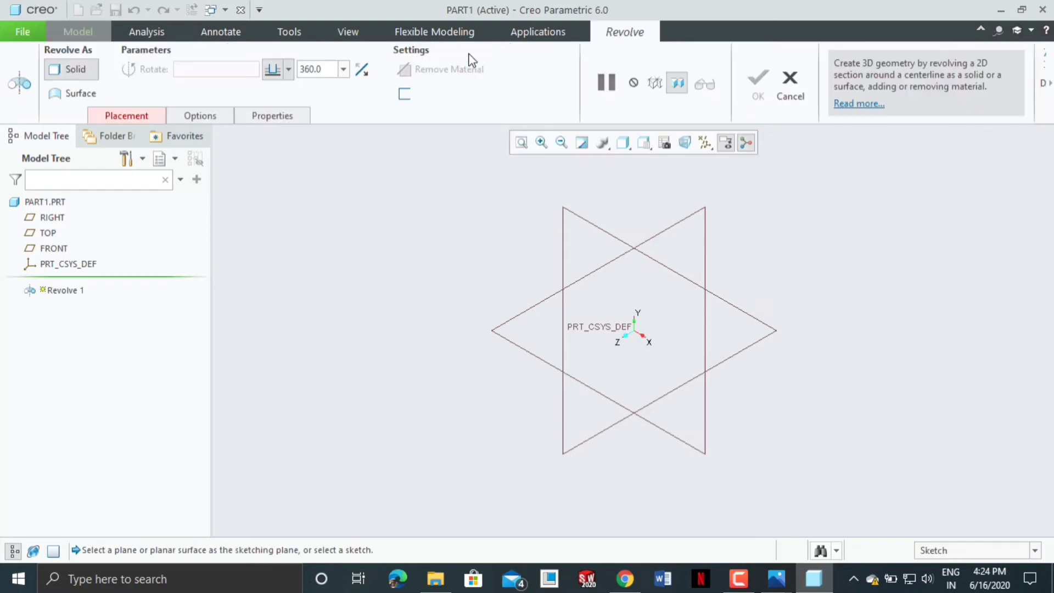
pyautogui.click(606, 236)
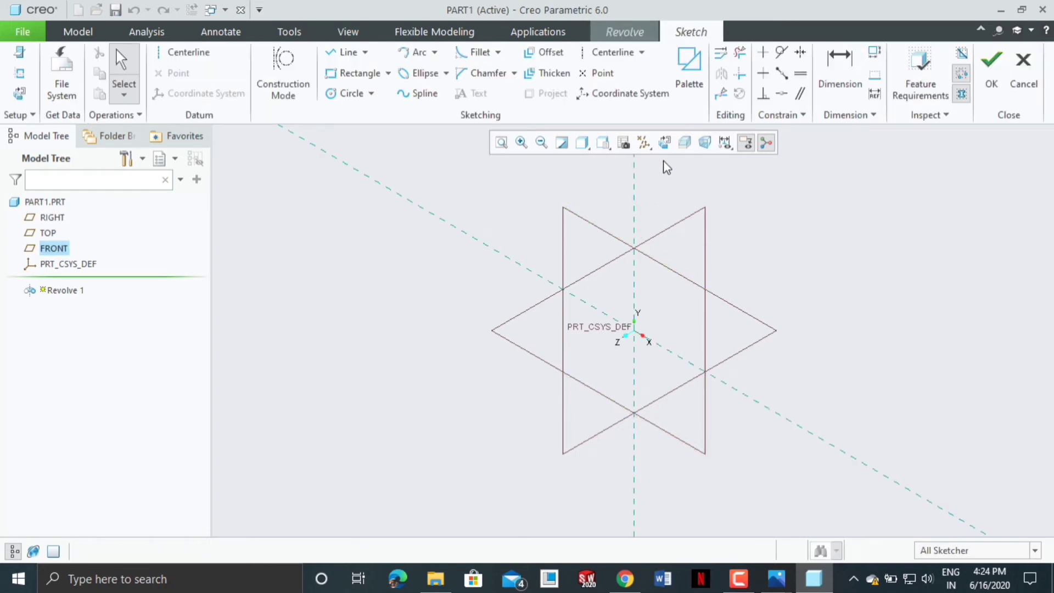
pyautogui.click(665, 143)
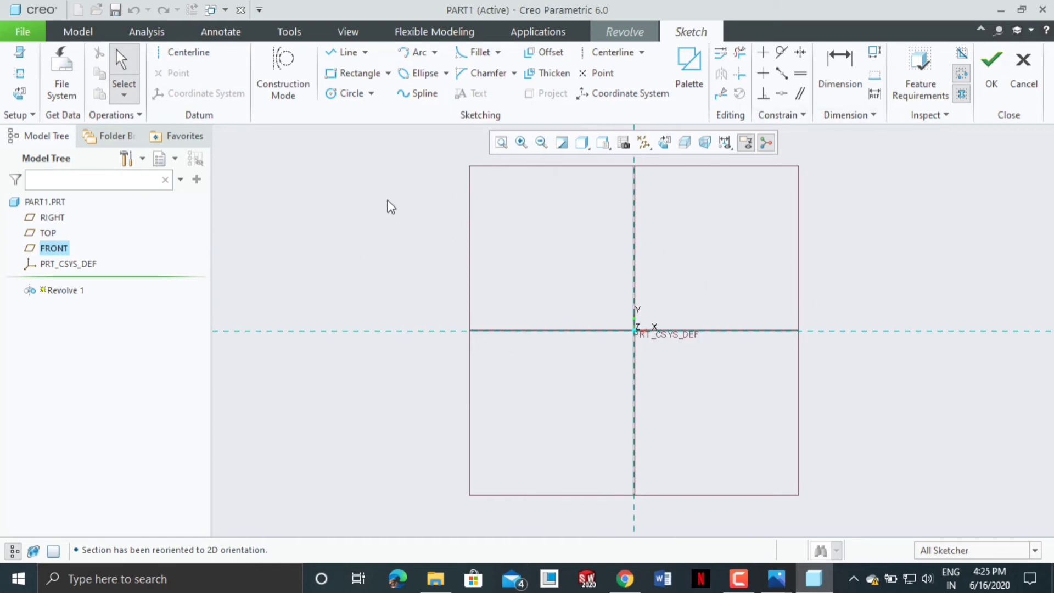
# Sketch a line about 212 mm long on the vertical reference, running from above to below the origin
pyautogui.click(348, 57)
pyautogui.click(635, 253)
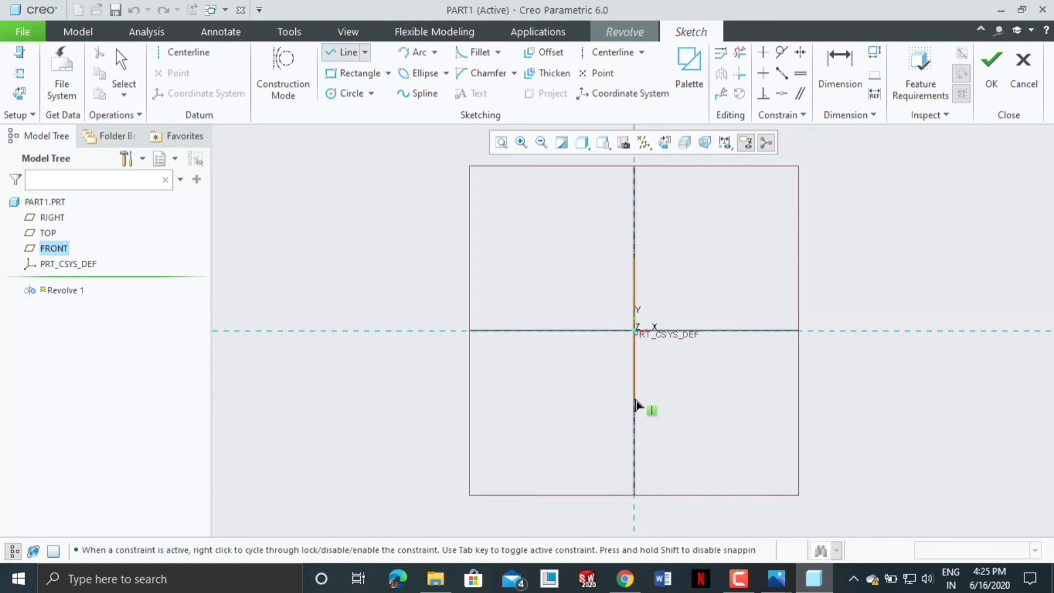
pyautogui.click(635, 400)
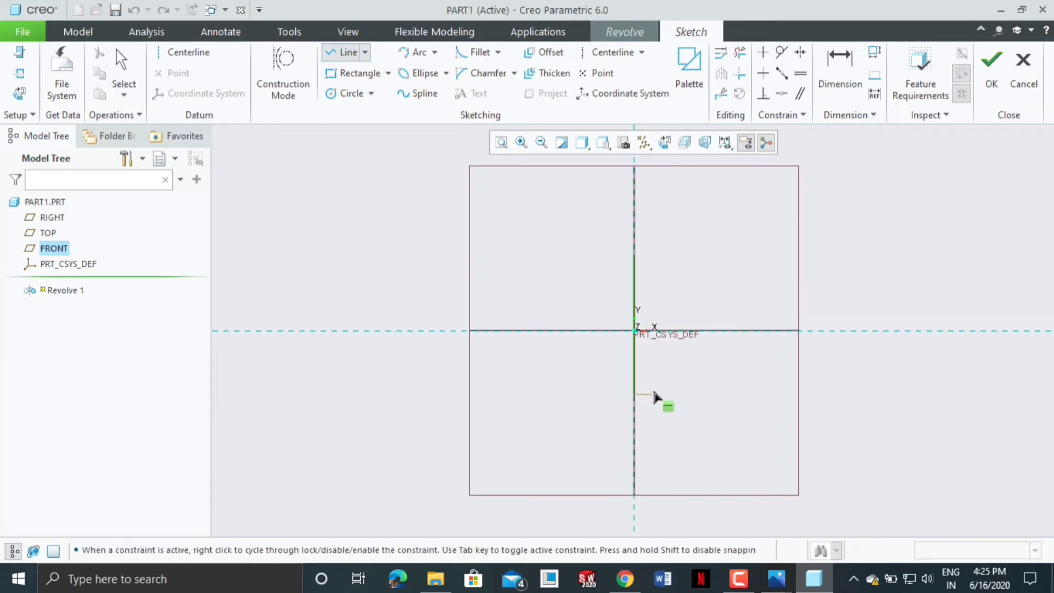
pyautogui.middleClick(666, 380)
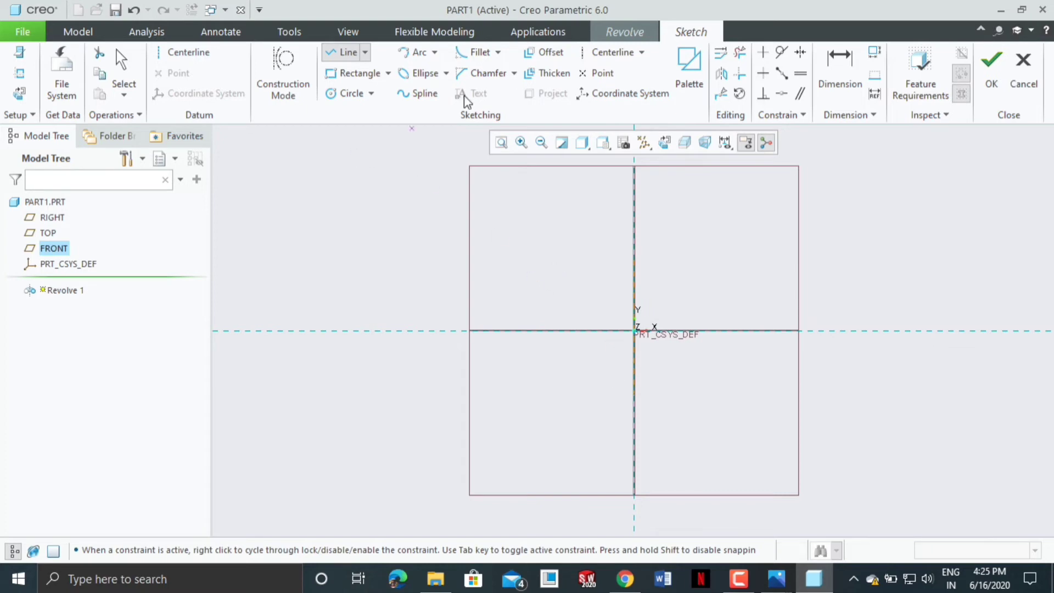
# Close the profile with a semicircular arc of about 106 mm radius joining the line's endpoints on its right side
pyautogui.click(411, 55)
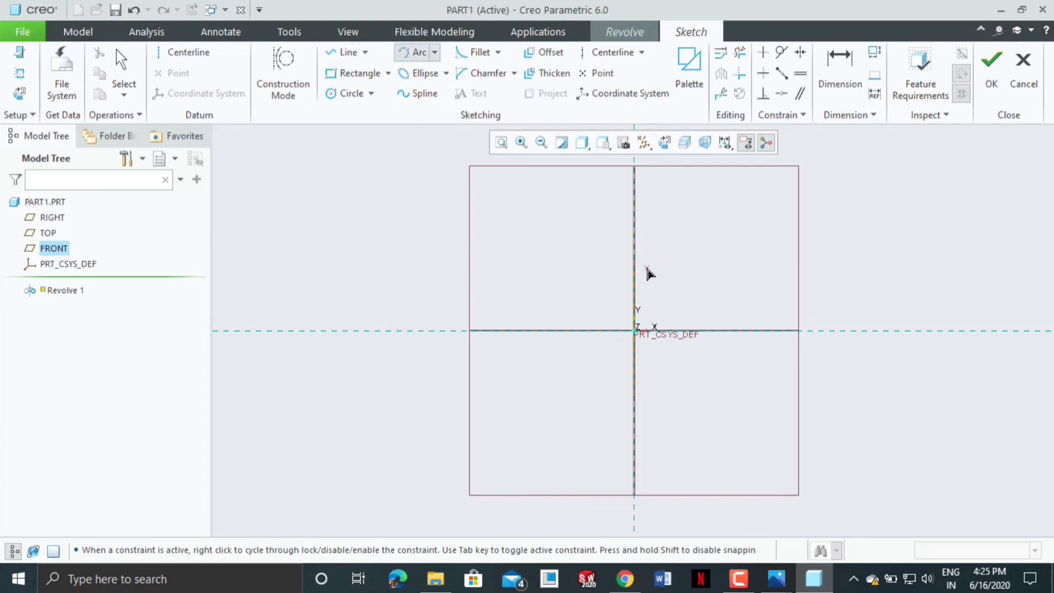
pyautogui.click(634, 257)
pyautogui.click(634, 393)
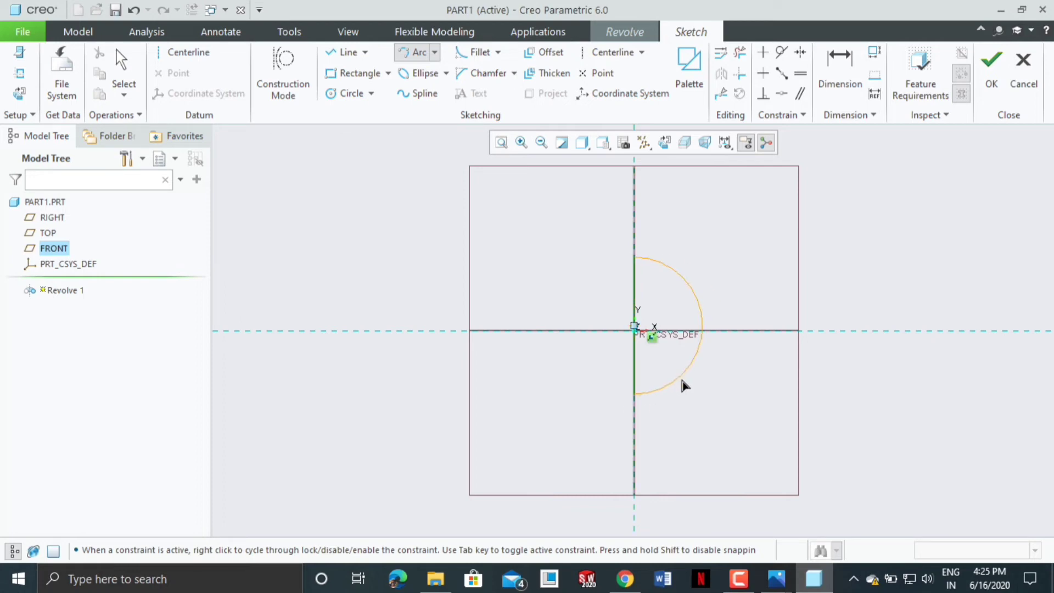
pyautogui.click(693, 366)
pyautogui.middleClick(735, 294)
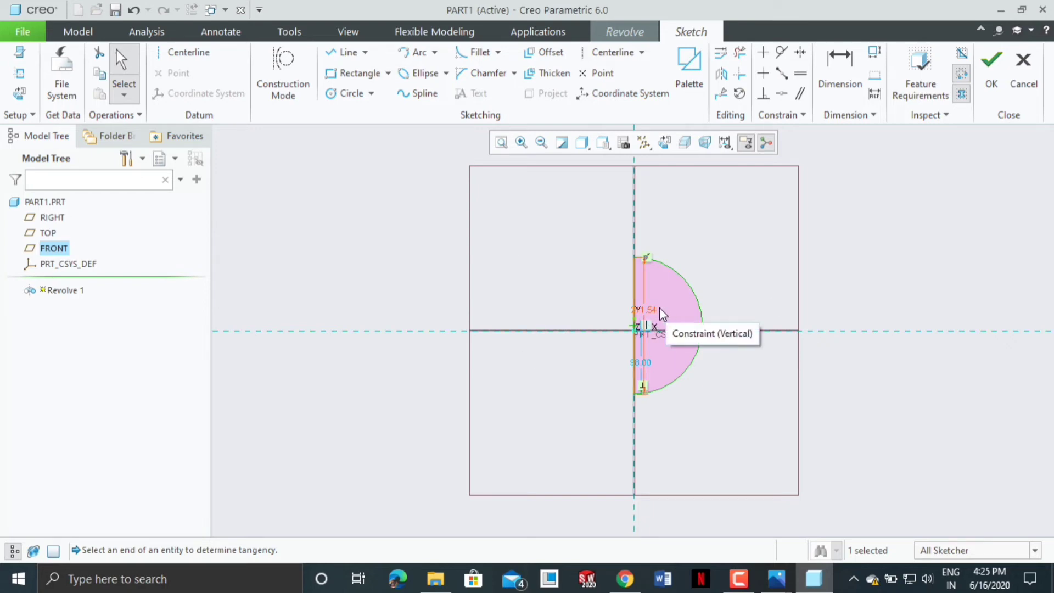
pyautogui.scroll(-2, 669, 314)
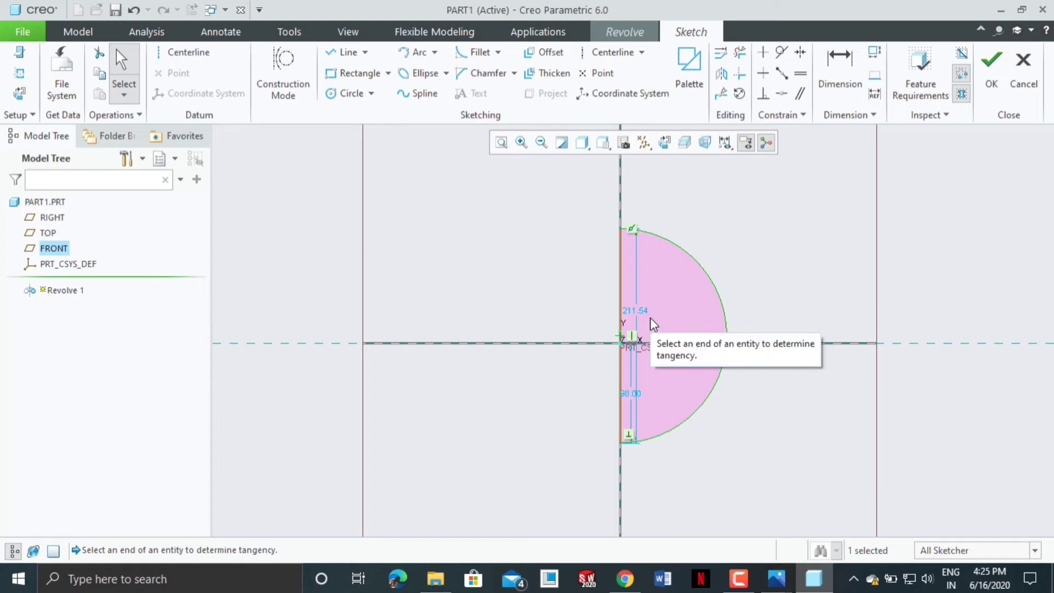
pyautogui.scroll(1, 656, 324)
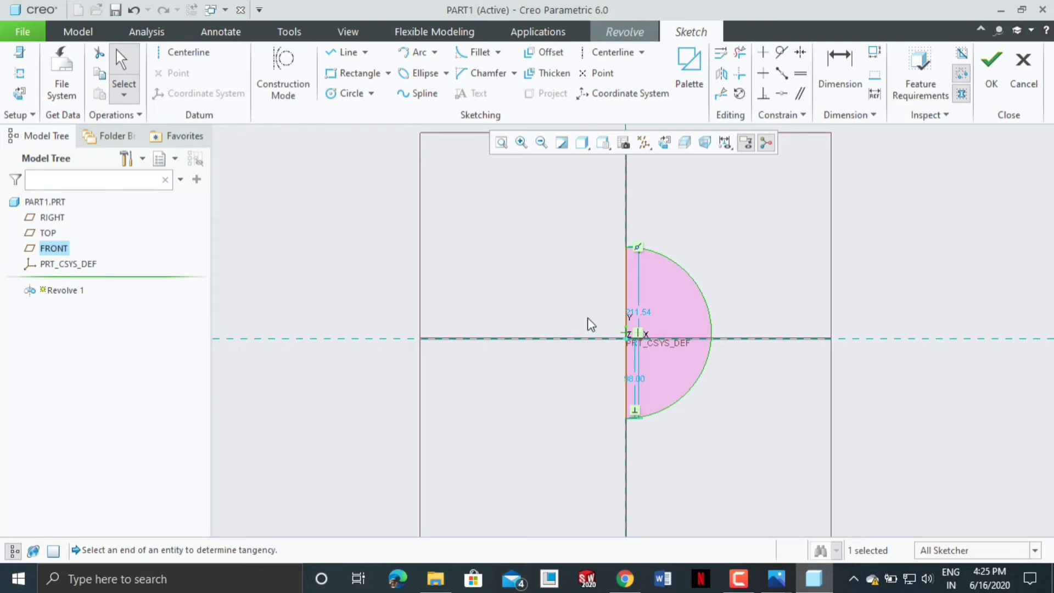
# Add a vertical centerline along the semicircle's straight edge on the vertical reference
pyautogui.click(612, 52)
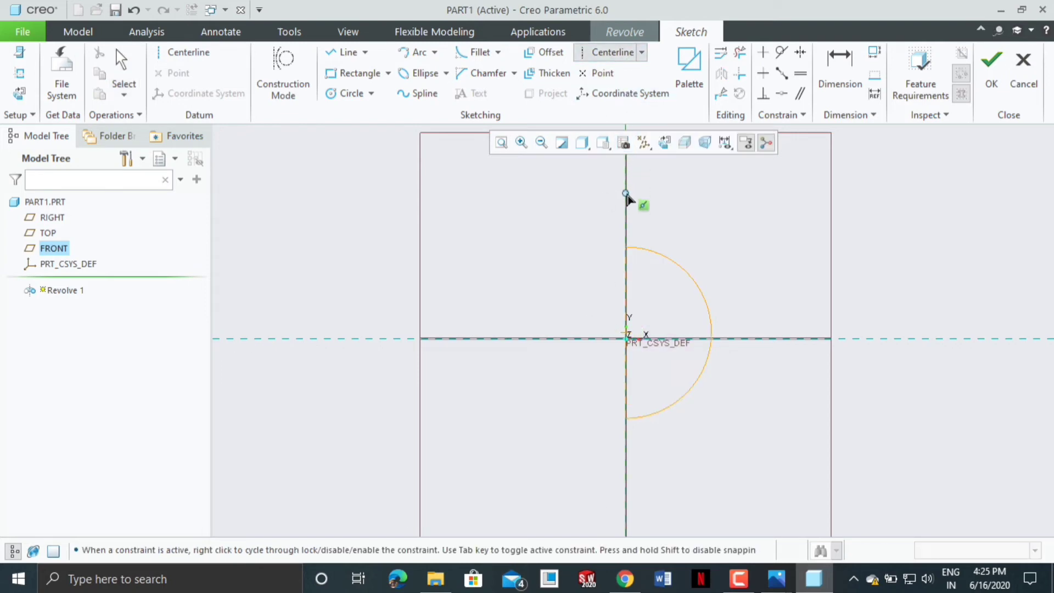
pyautogui.click(626, 193)
pyautogui.click(631, 212)
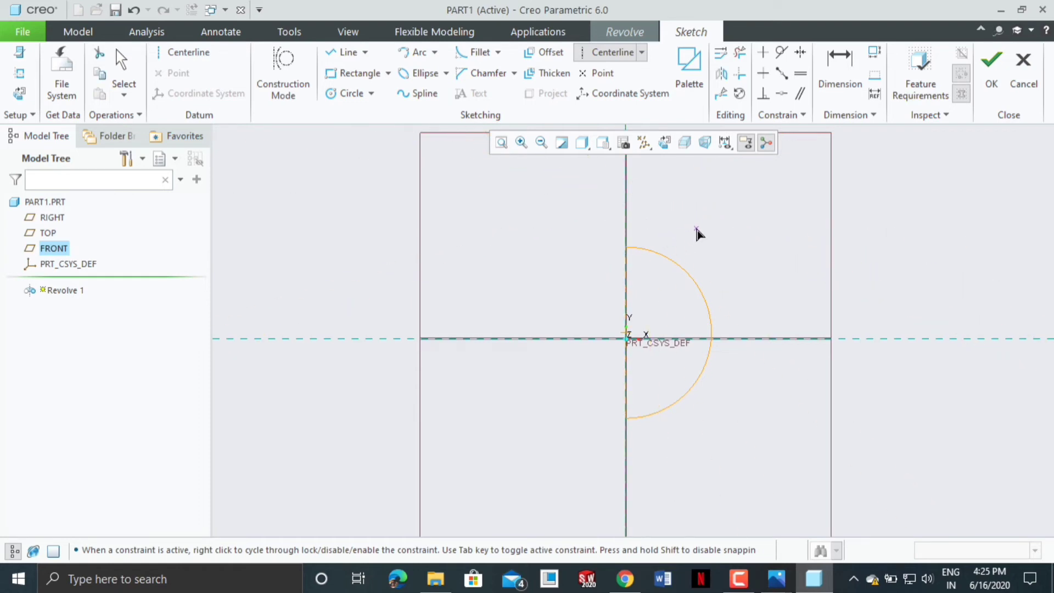
pyautogui.middleClick(697, 230)
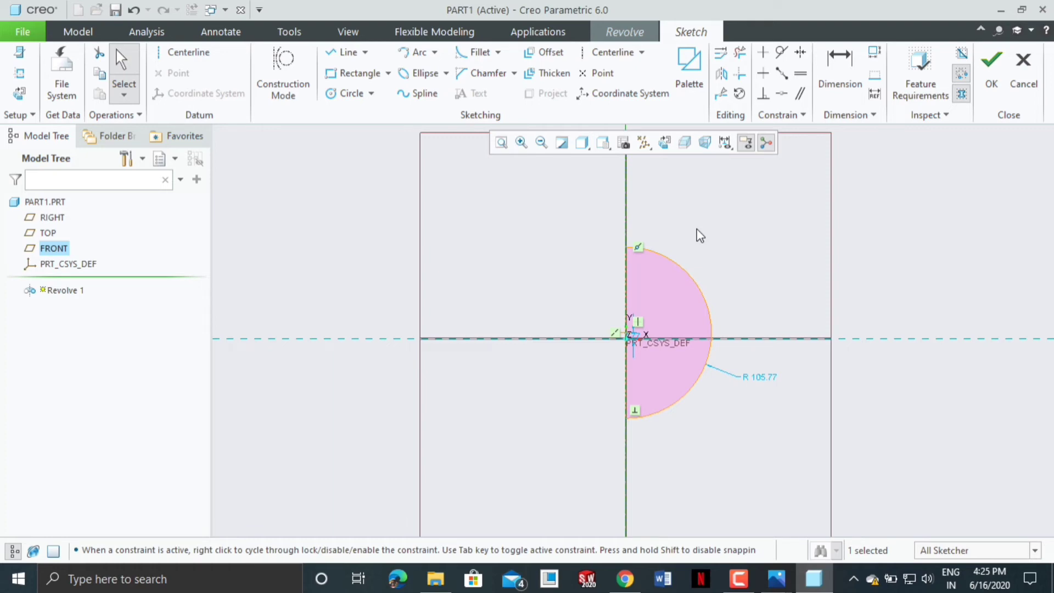
# Finish the semicircle sketch and view the full solid revolve preview in the default orientation
pyautogui.click(991, 68)
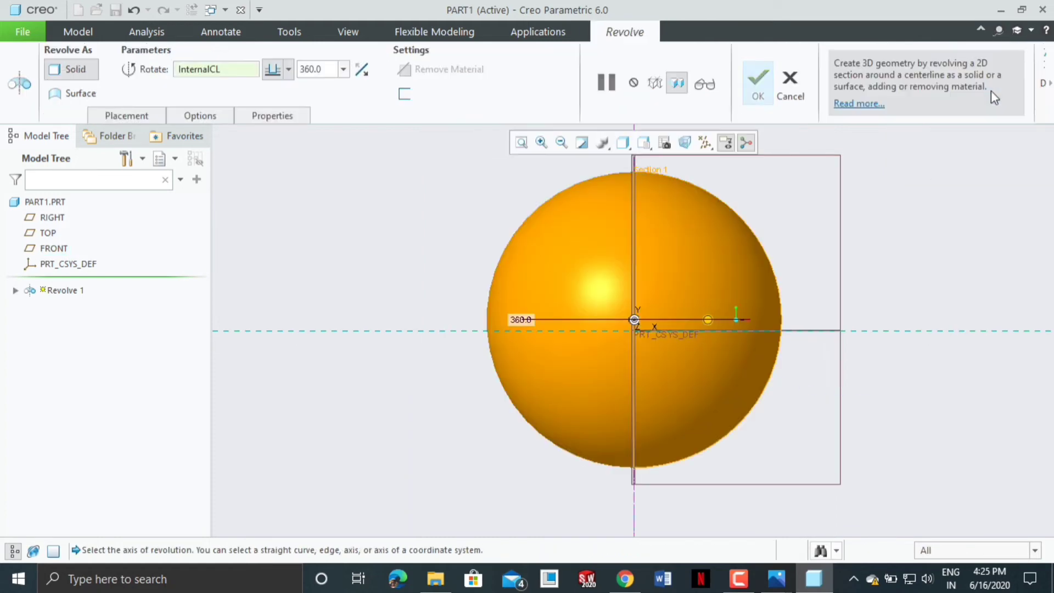
pyautogui.hotkey('ctrl', 'd')
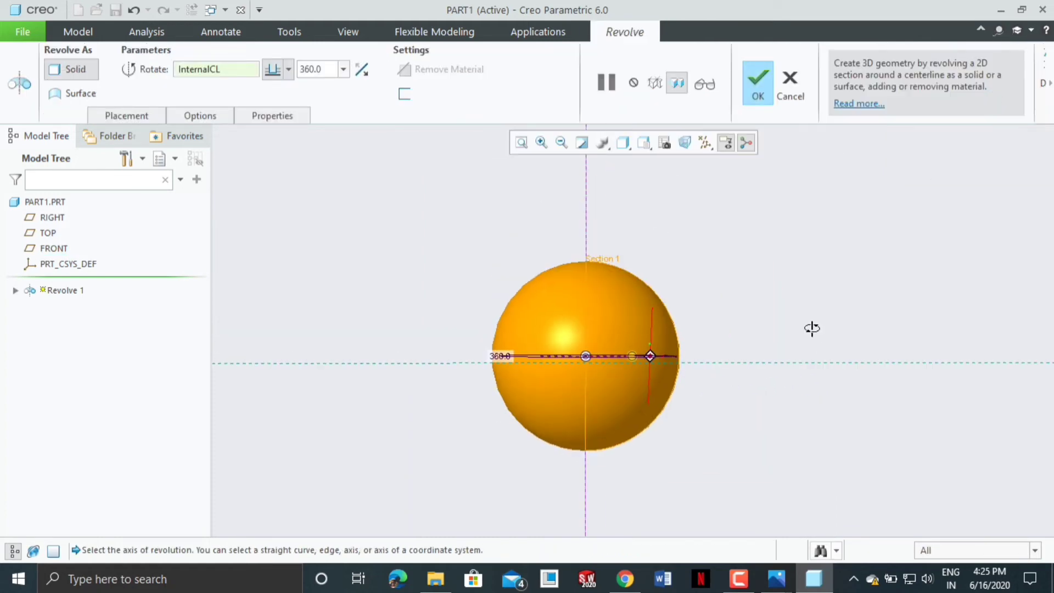
pyautogui.scroll(3, 680, 356)
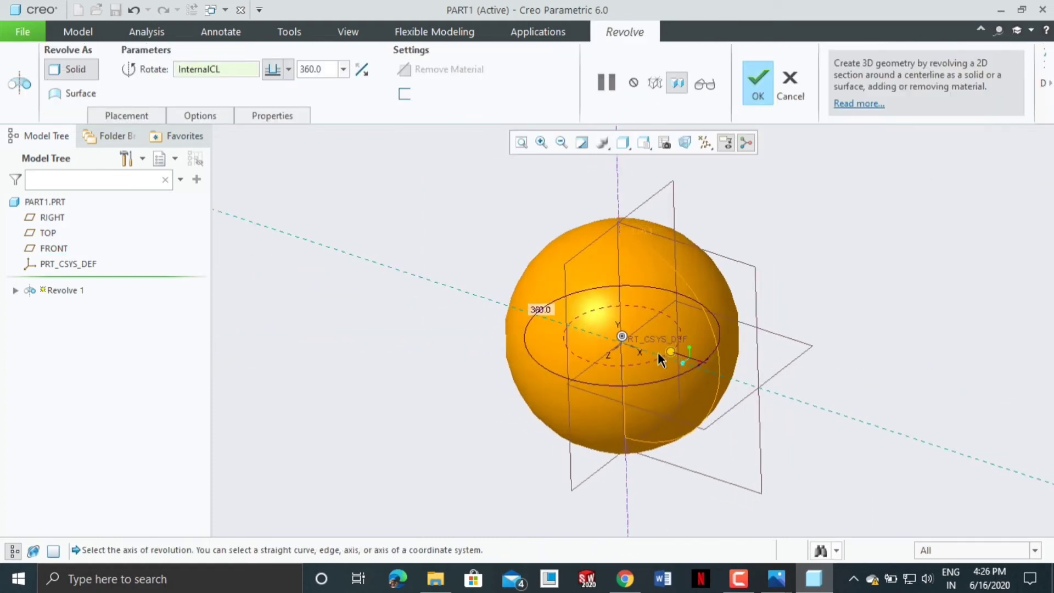
# Try a partial revolve angle of 319 degrees, and restore the angle to 360 degrees
pyautogui.moveTo(689, 364)
pyautogui.mouseDown()
pyautogui.moveTo(675, 353)
pyautogui.moveTo(695, 335)
pyautogui.moveTo(675, 297)
pyautogui.moveTo(593, 285)
pyautogui.moveTo(527, 363)
pyautogui.moveTo(673, 373)
pyautogui.moveTo(690, 365)
pyautogui.moveTo(582, 384)
pyautogui.moveTo(513, 357)
pyautogui.moveTo(554, 286)
pyautogui.moveTo(707, 314)
pyautogui.moveTo(707, 353)
pyautogui.moveTo(691, 364)
pyautogui.moveTo(607, 332)
pyautogui.moveTo(603, 287)
pyautogui.moveTo(683, 321)
pyautogui.moveTo(679, 328)
pyautogui.mouseUp()
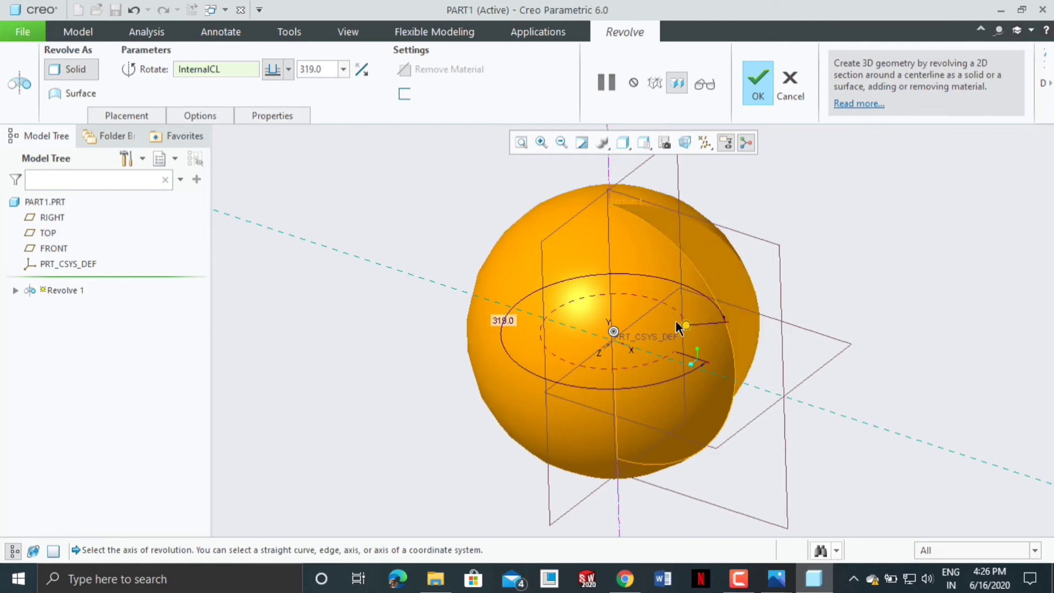
pyautogui.doubleClick(327, 67)
pyautogui.write('360')
pyautogui.press('Return')
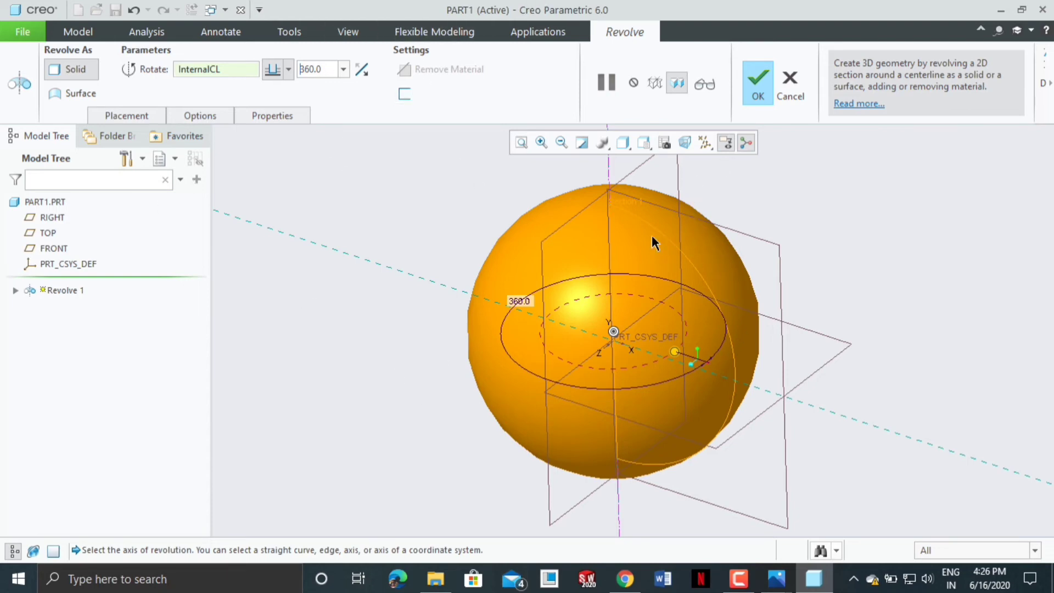
# Complete the 360-degree revolve to create the solid sphere, and deselect it to inspect the result
pyautogui.click(757, 84)
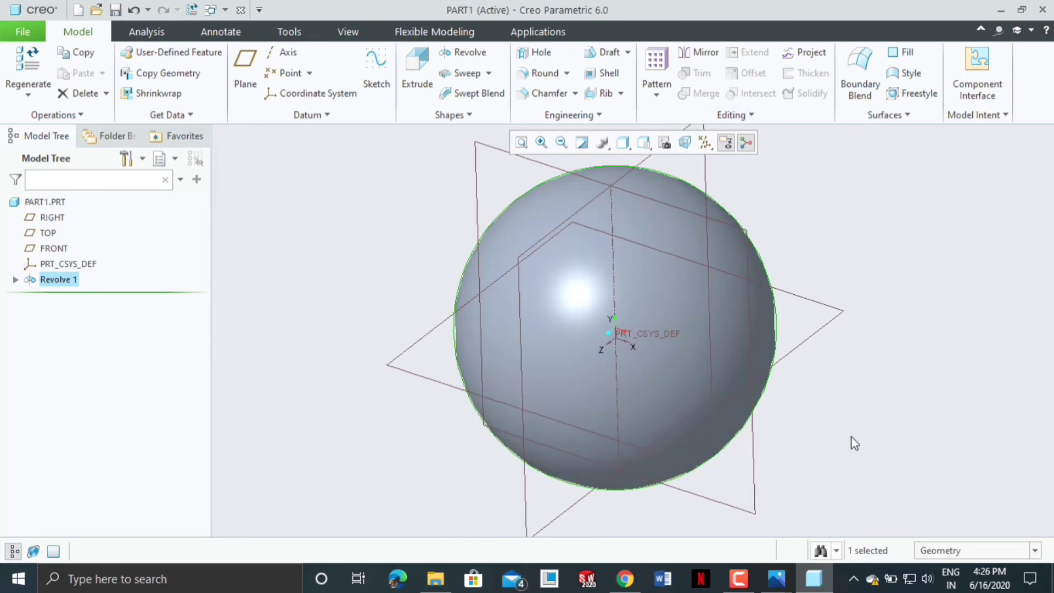
pyautogui.click(807, 507)
pyautogui.scroll(3, 785, 507)
pyautogui.scroll(-1, 587, 448)
pyautogui.scroll(2, 562, 379)
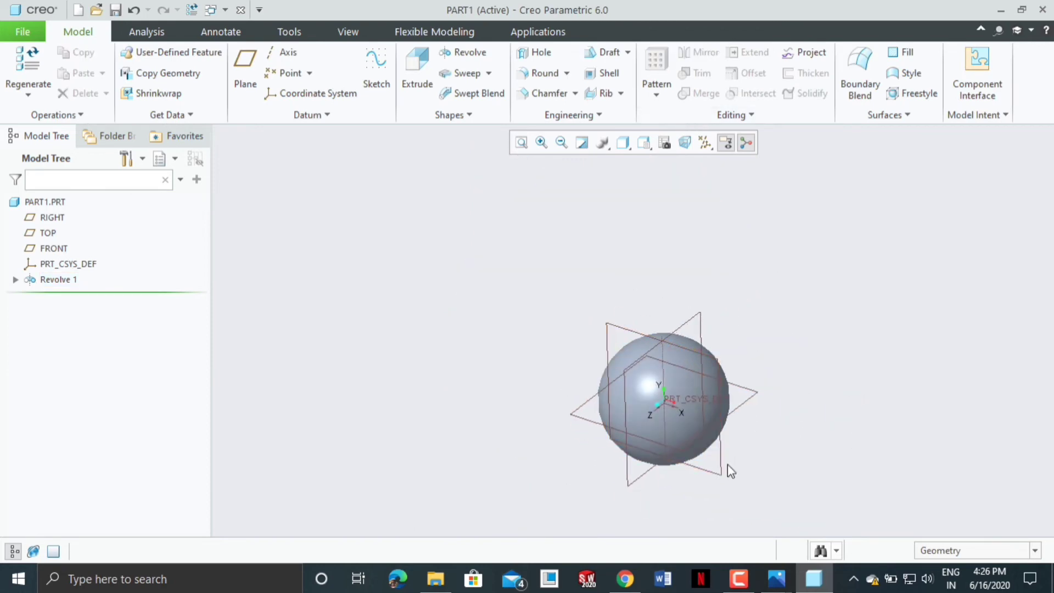
pyautogui.scroll(-2, 728, 465)
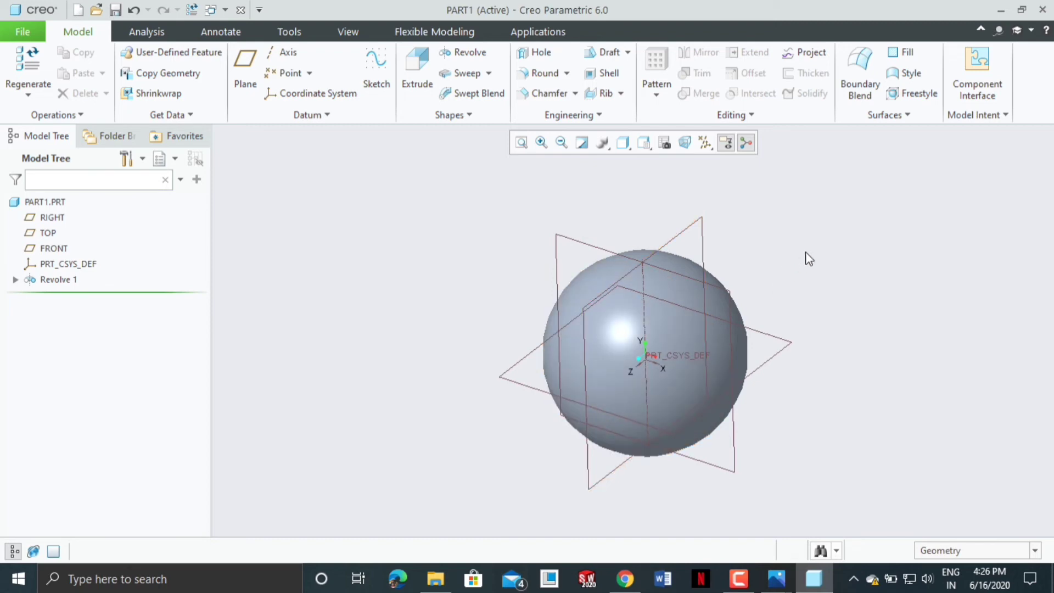
# Delete the Revolve 1 sphere feature and restore the model's standard orientation
pyautogui.click(60, 280)
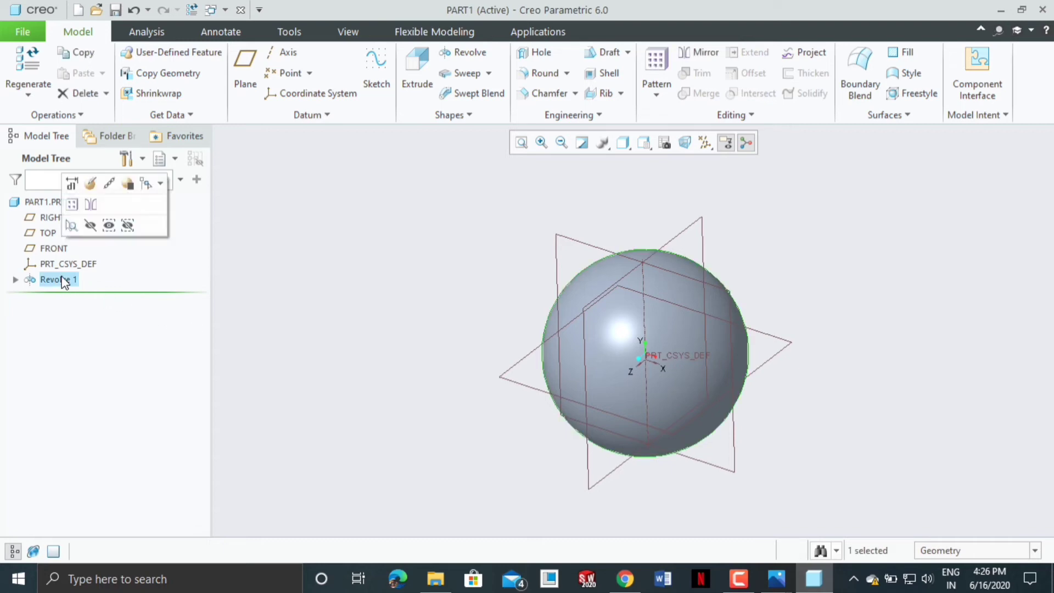
pyautogui.rightClick(62, 277)
pyautogui.click(112, 355)
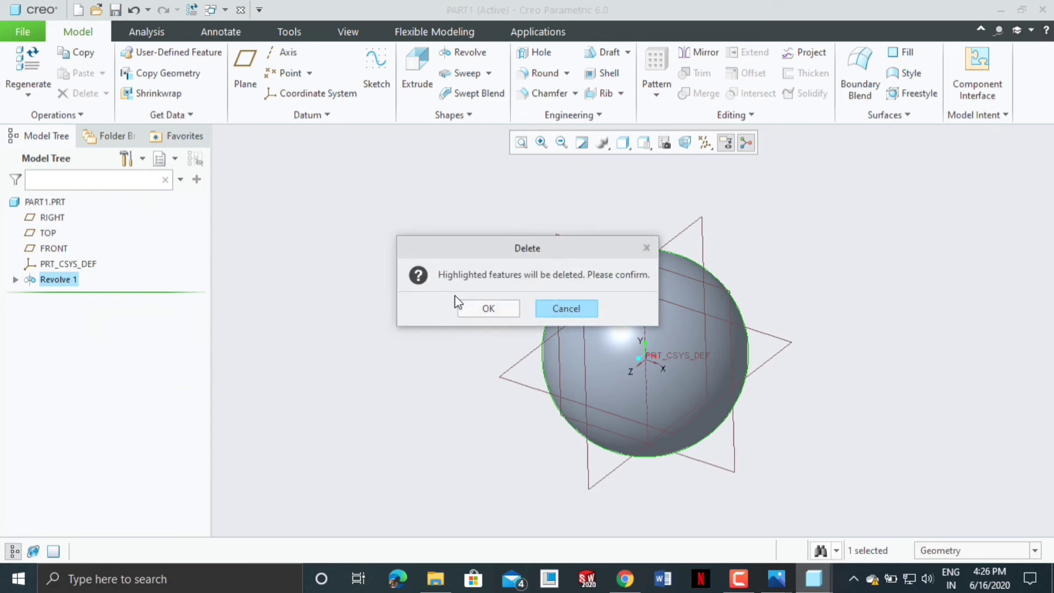
pyautogui.click(480, 305)
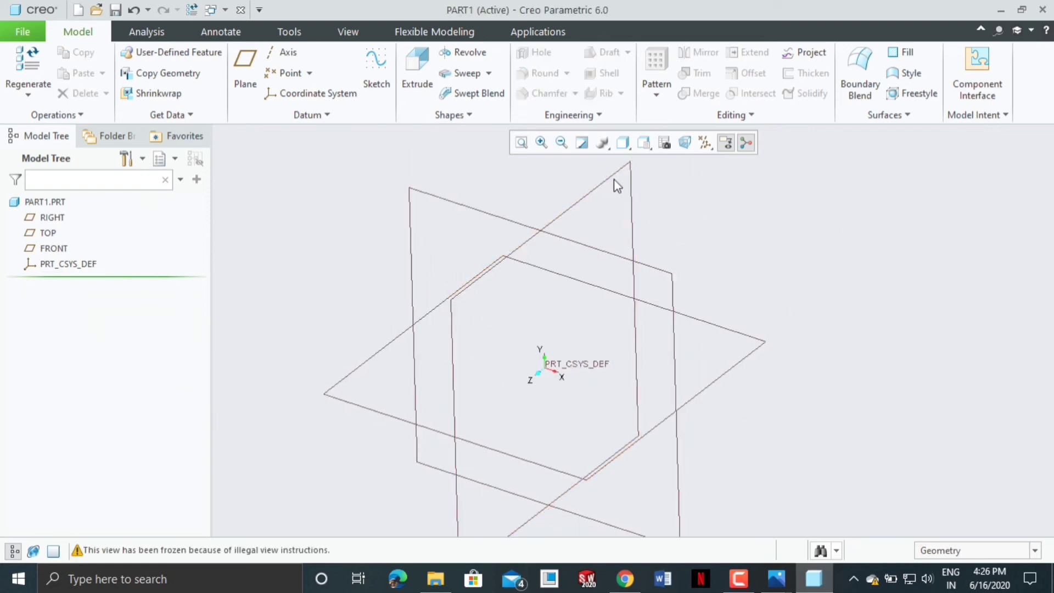
pyautogui.click(644, 143)
pyautogui.click(670, 172)
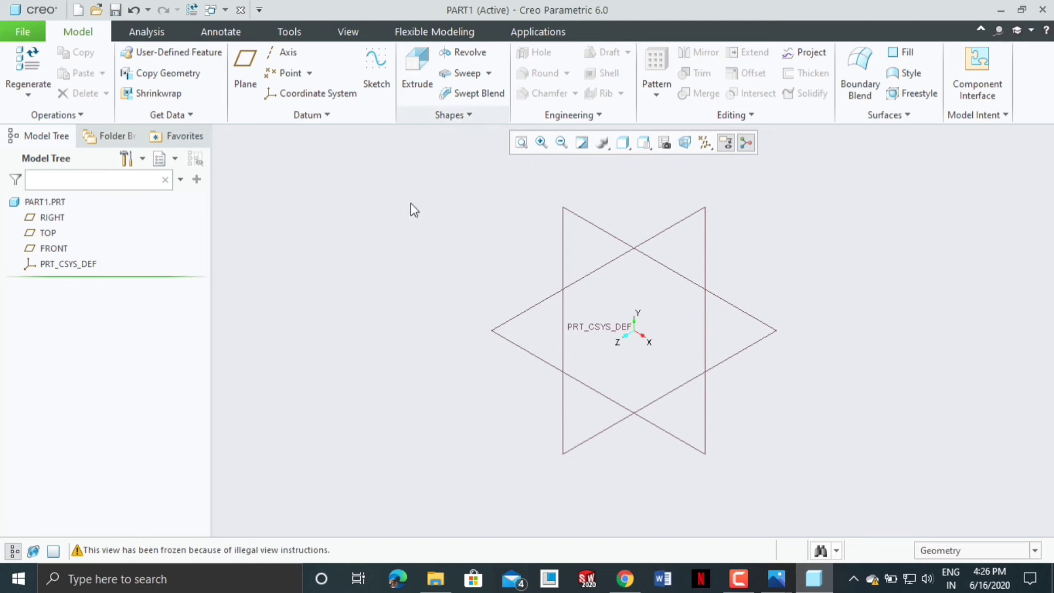
# Start a solid Extrude feature with its sketch on the FRONT plane, oriented parallel to the screen
pyautogui.click(416, 77)
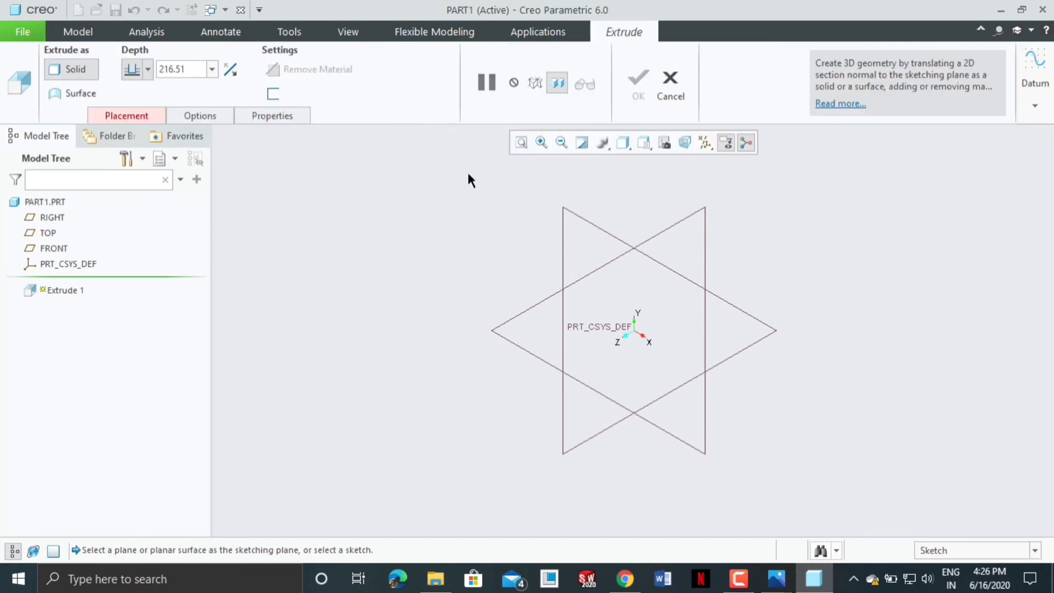
pyautogui.click(601, 230)
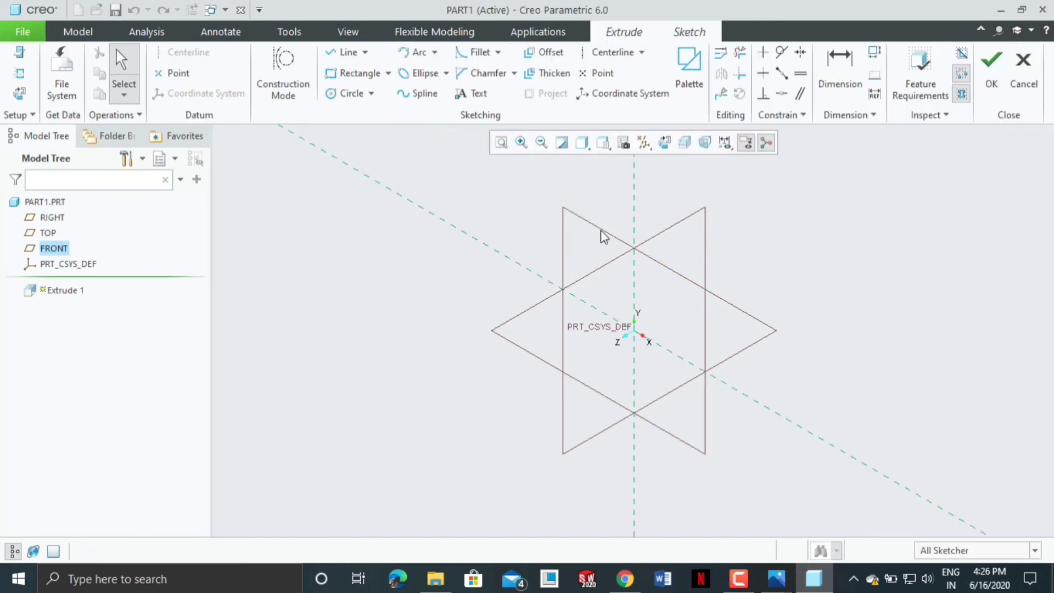
pyautogui.click(665, 143)
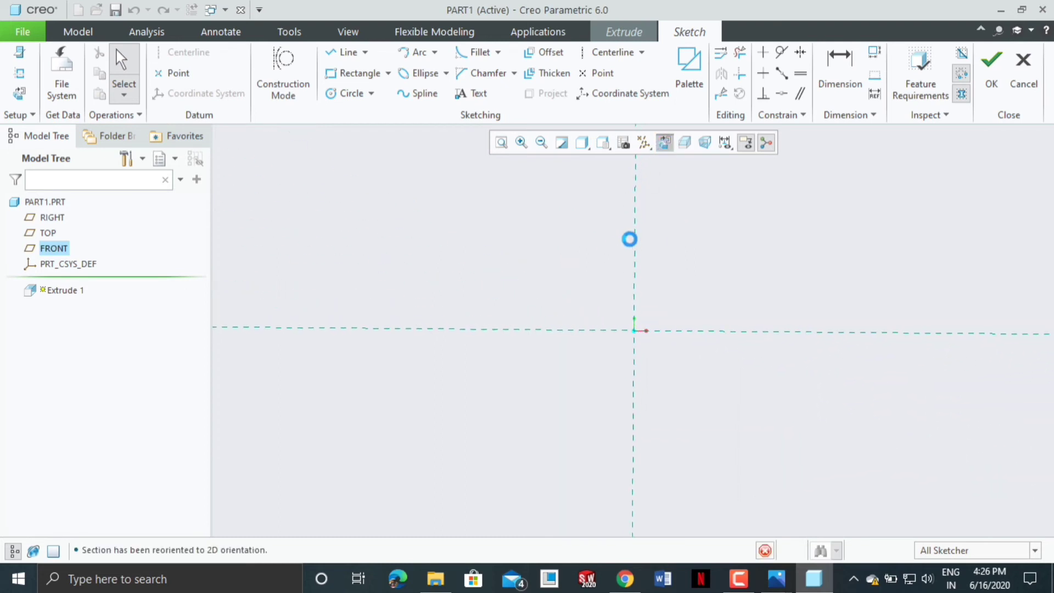
# Sketch a corner rectangle about 299 mm wide and 200 mm high around the origin
pyautogui.click(351, 73)
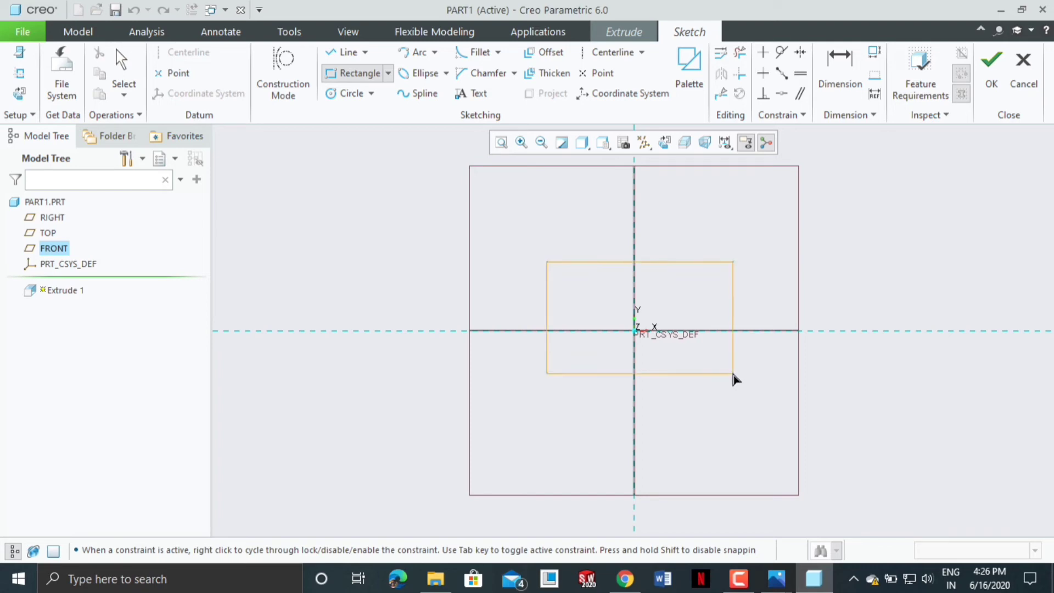
pyautogui.click(739, 391)
pyautogui.middleClick(767, 308)
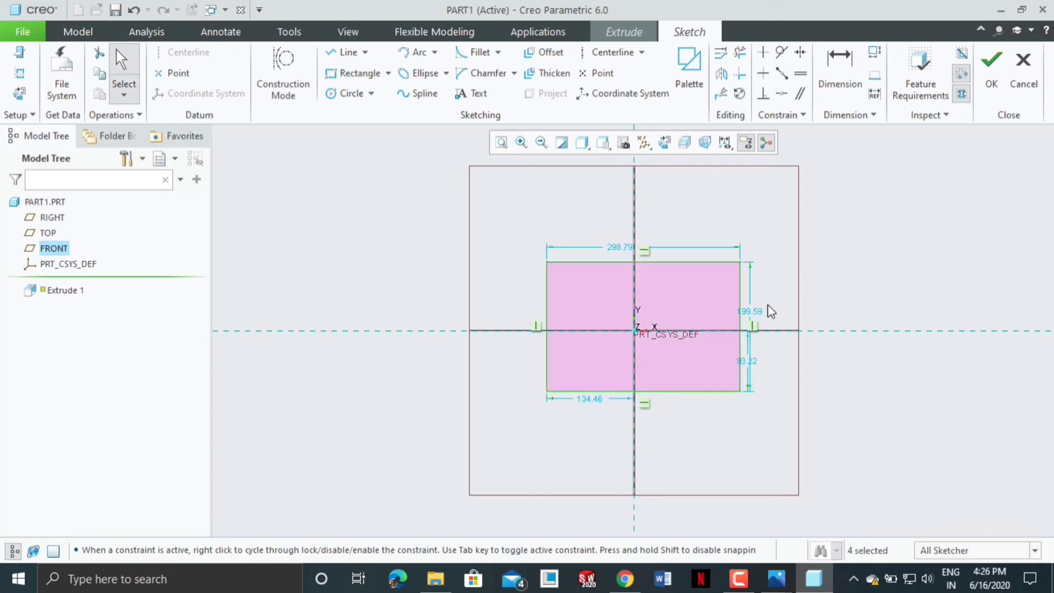
# Set the rectangle's width to 500 mm and its height to 250 mm
pyautogui.click(631, 250)
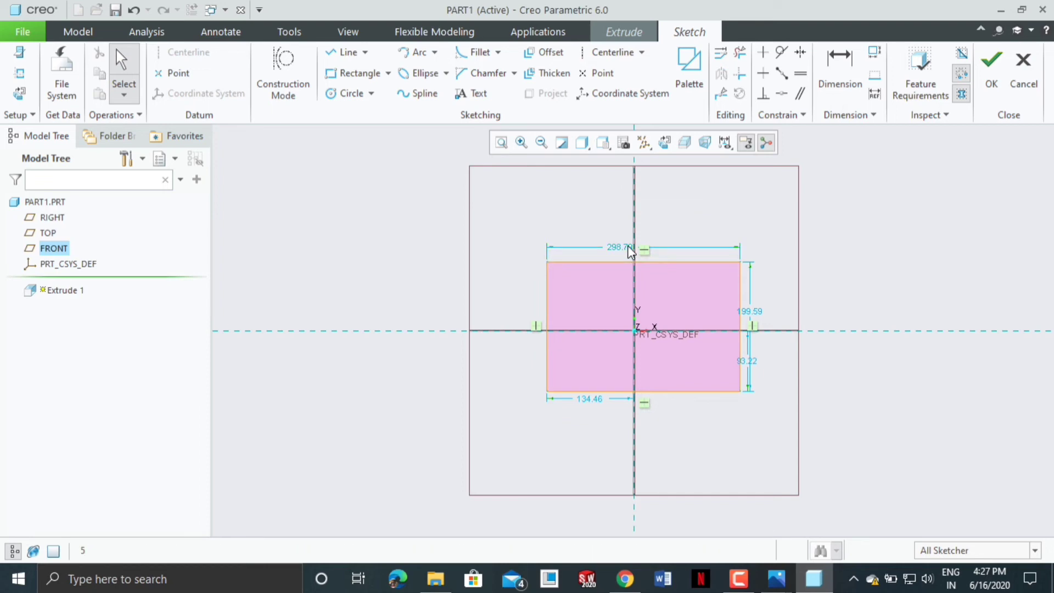
pyautogui.doubleClick(626, 247)
pyautogui.write('500')
pyautogui.press('Return')
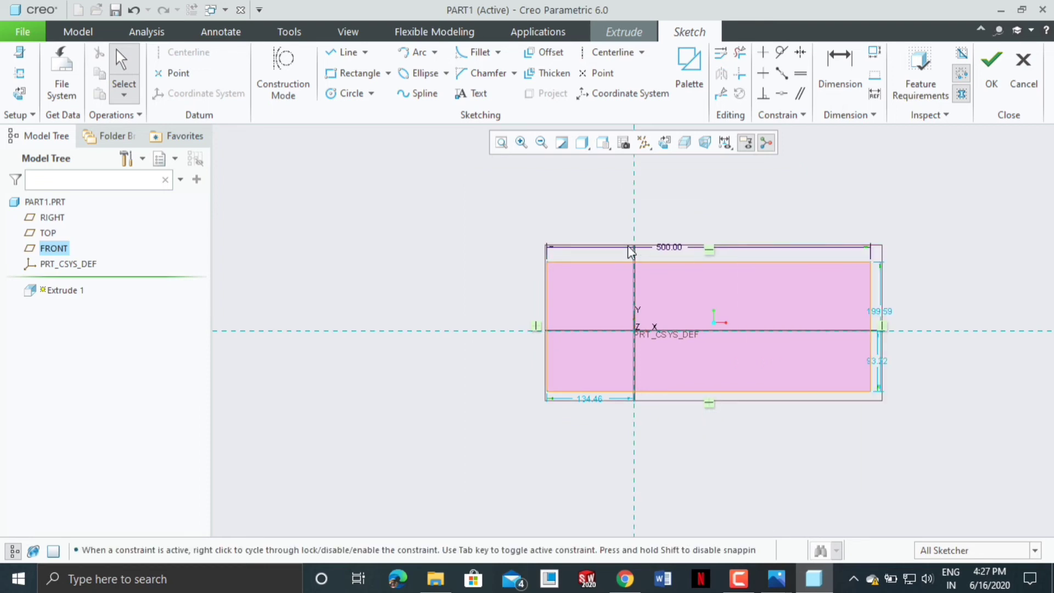
pyautogui.doubleClick(885, 310)
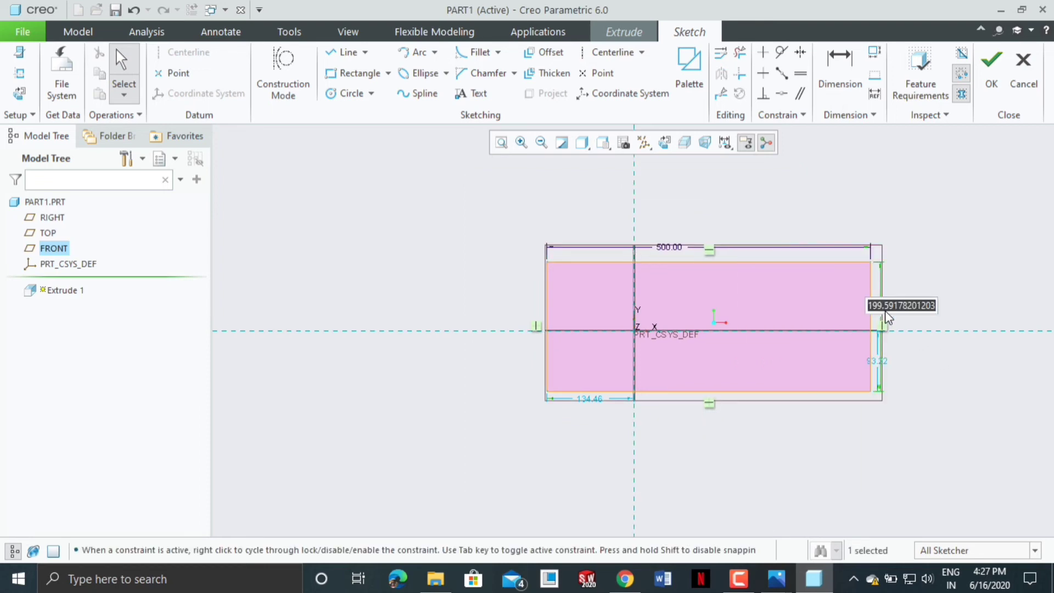
pyautogui.write('250')
pyautogui.press('Return')
# Center the rectangle on the origin by setting its left-edge offset to 500/2 and its bottom-edge offset to 250/2
pyautogui.doubleClick(588, 398)
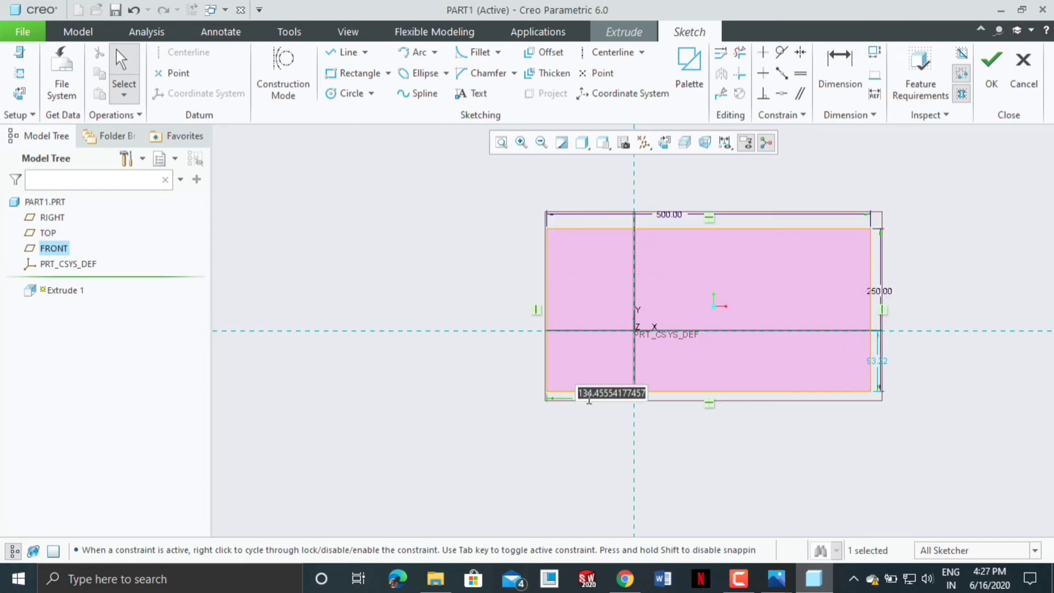
pyautogui.write('500')
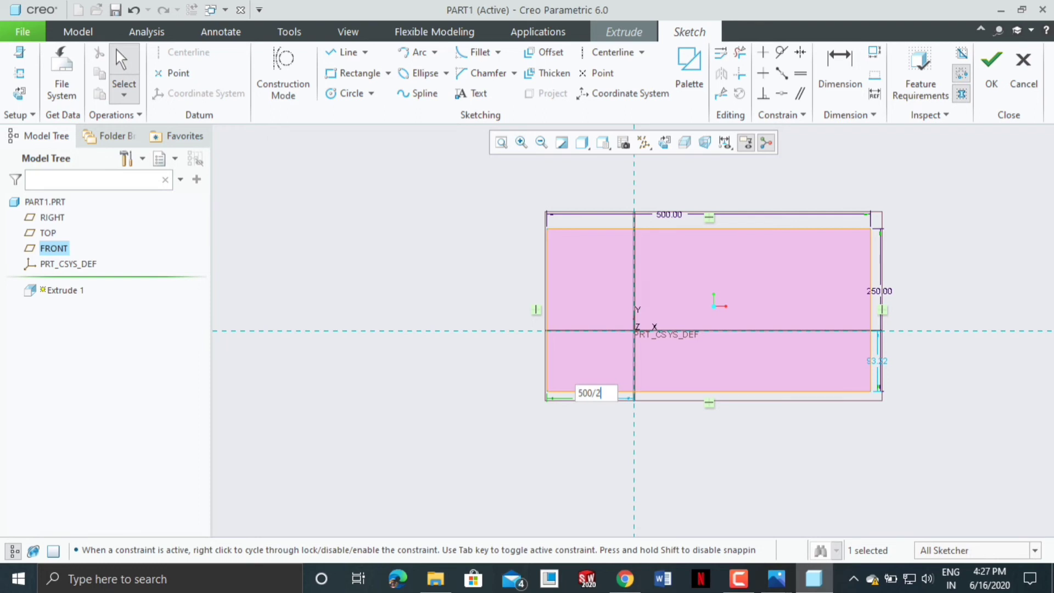
pyautogui.write('/2')
pyautogui.press('Return')
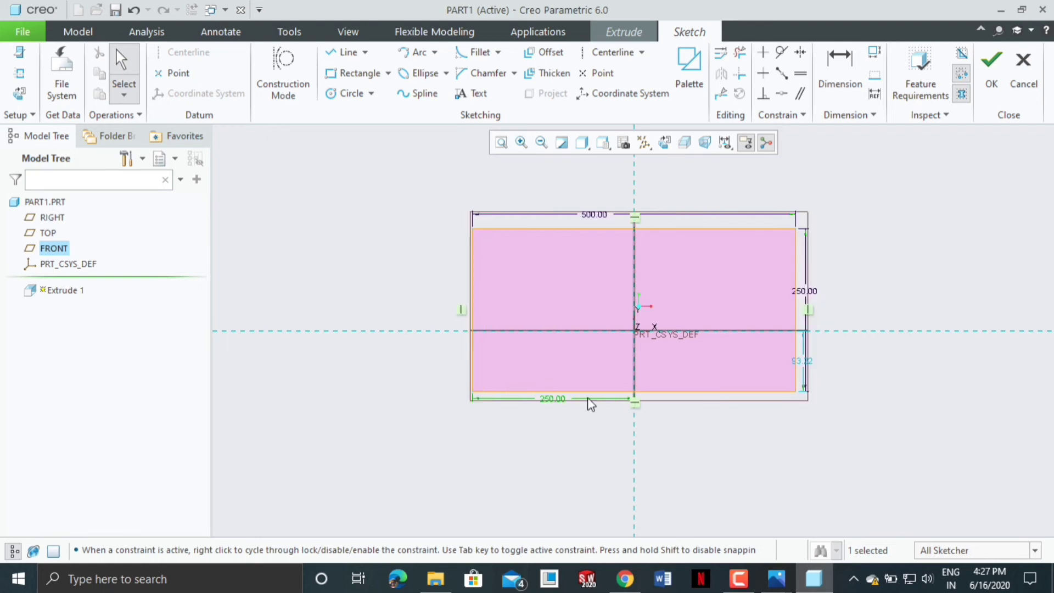
pyautogui.doubleClick(803, 361)
pyautogui.write('250/2')
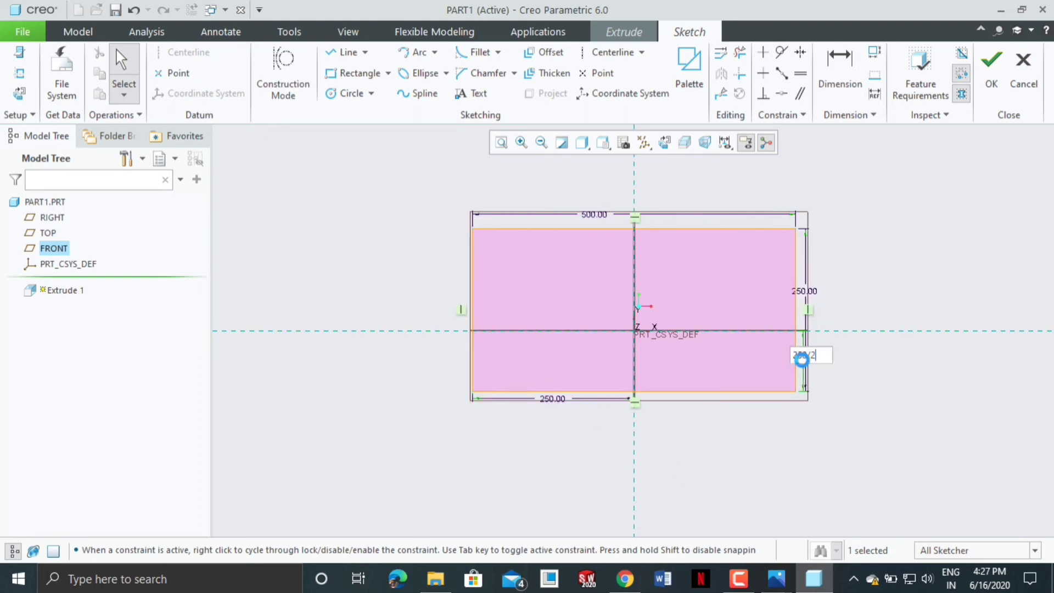
pyautogui.press('Return')
# Finish the rectangle sketch and extrude it to a depth of 250 mm as a solid box
pyautogui.click(992, 83)
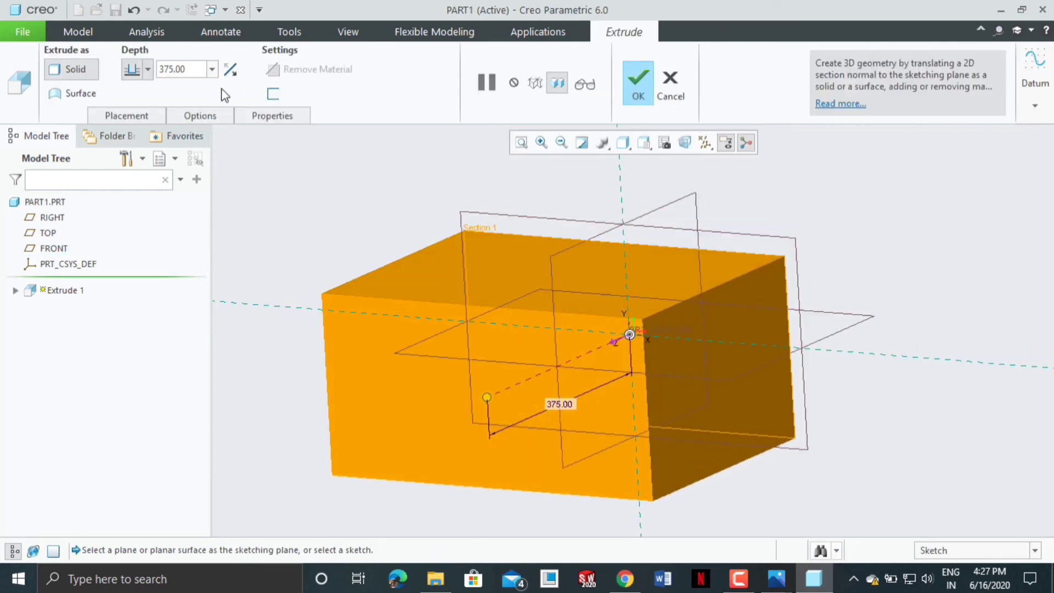
pyautogui.doubleClick(181, 70)
pyautogui.write('25')
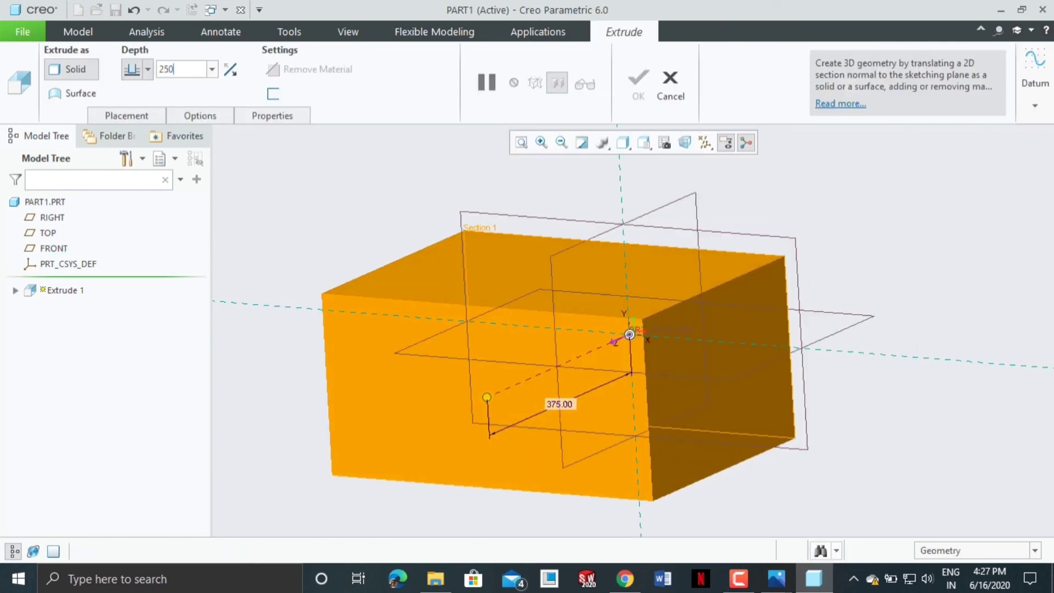
pyautogui.write('0')
pyautogui.press('Return')
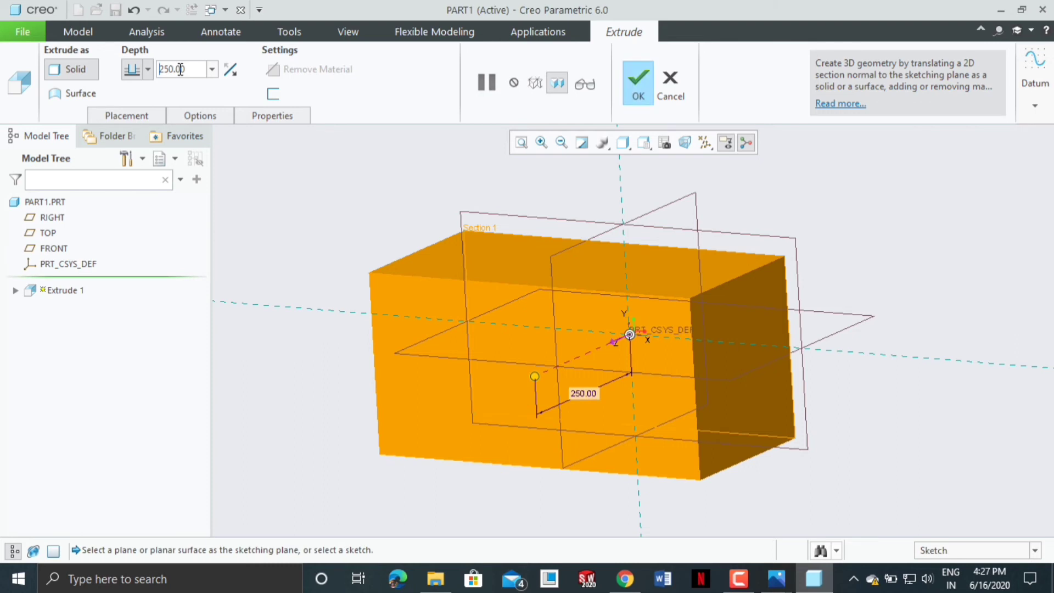
pyautogui.click(638, 88)
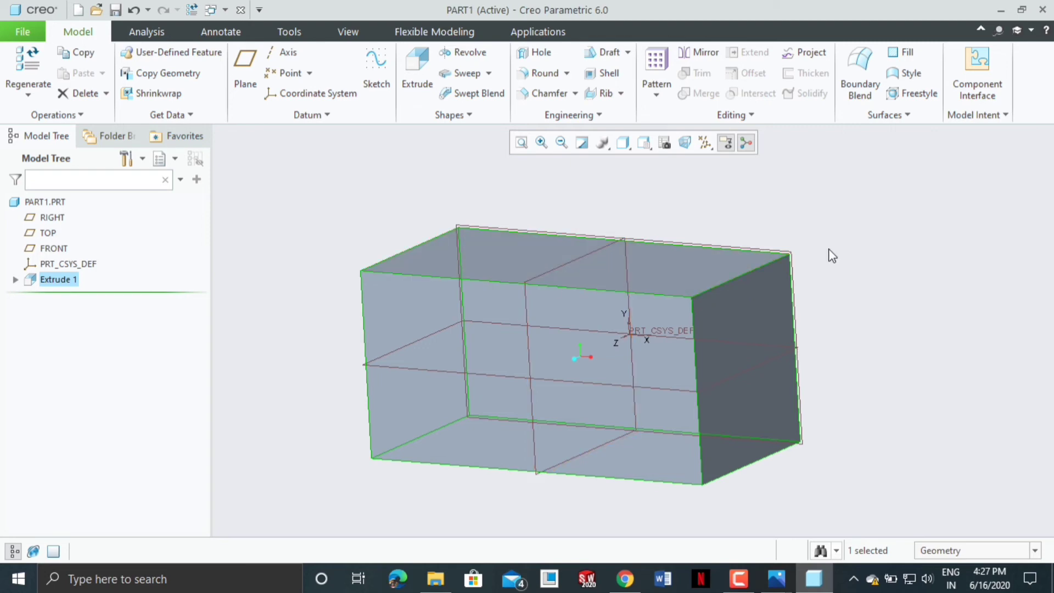
# Start a second Extrude feature with its sketch on the box's large front face, oriented parallel to the screen
pyautogui.moveTo(828, 254)
pyautogui.mouseDown(button='middle')
pyautogui.moveTo(847, 273)
pyautogui.moveTo(842, 264)
pyautogui.mouseUp(button='middle')
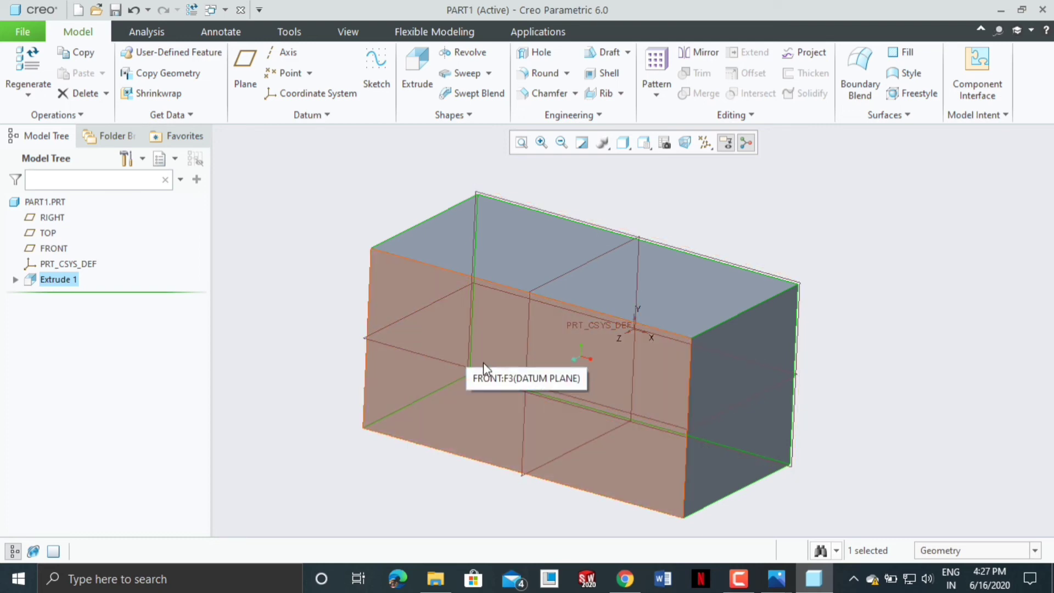
pyautogui.click(423, 323)
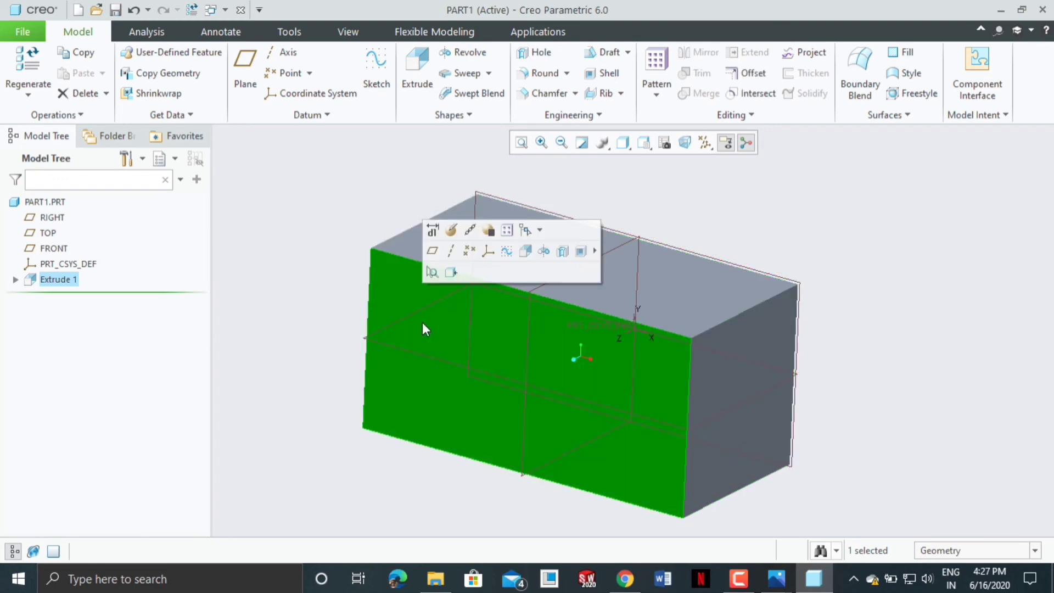
pyautogui.click(417, 88)
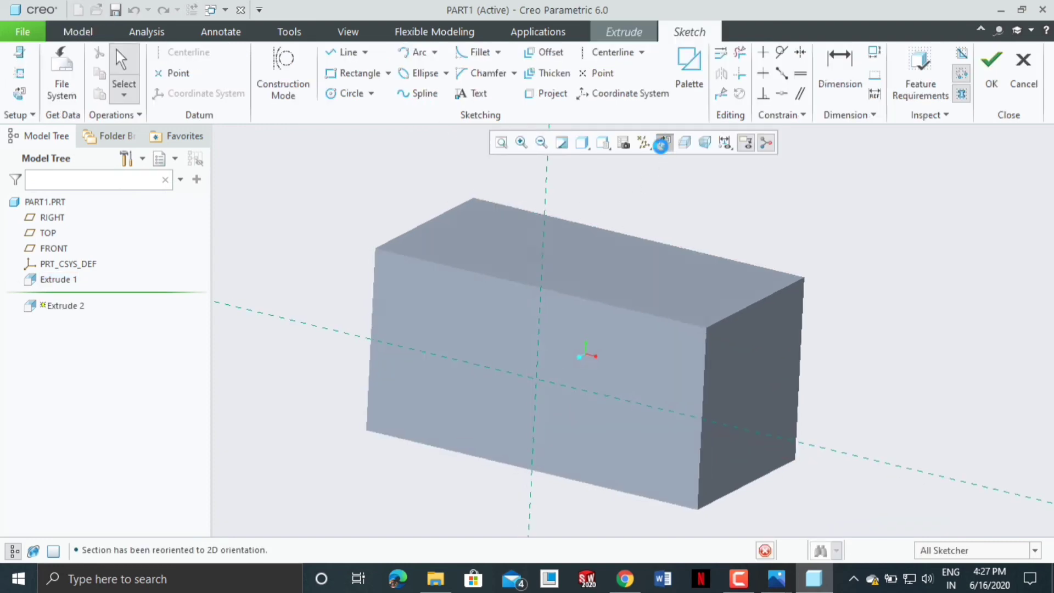
pyautogui.click(662, 143)
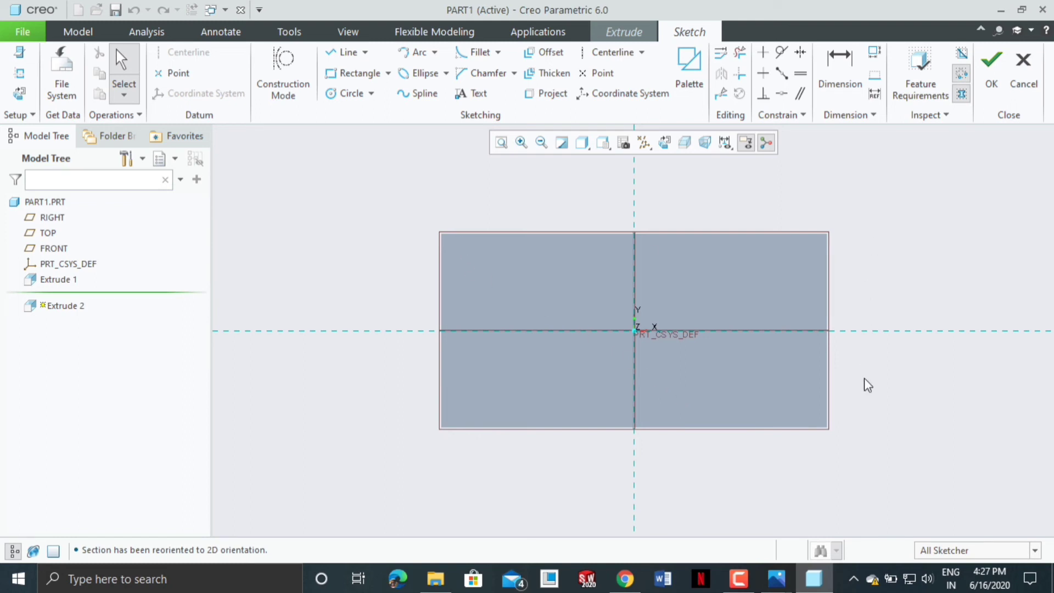
# Sketch a circle centred on the origin of the box's front face and set its diameter to 150 mm
pyautogui.click(347, 94)
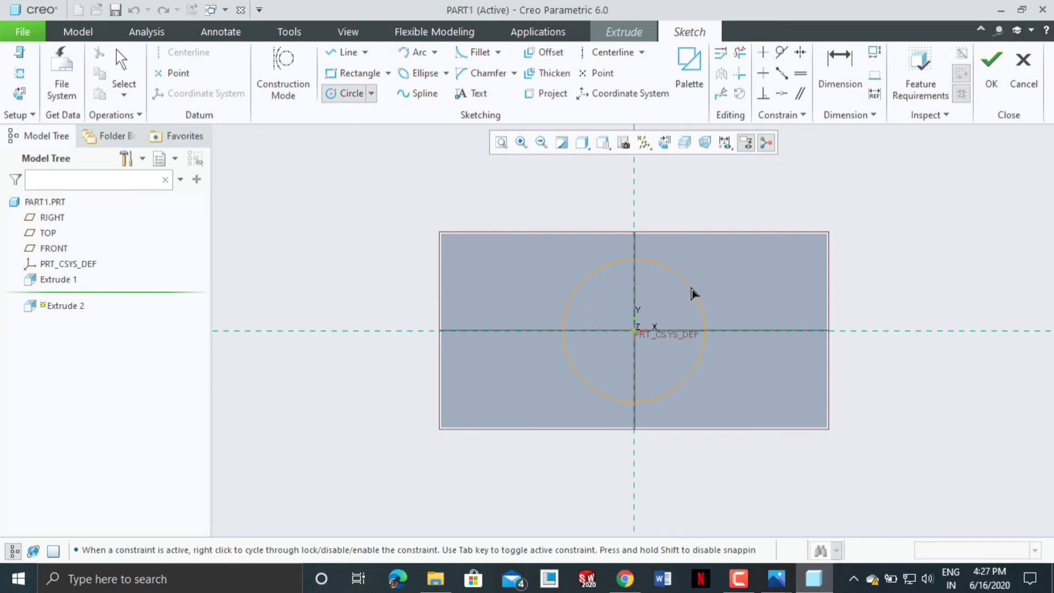
pyautogui.click(695, 289)
pyautogui.middleClick(721, 279)
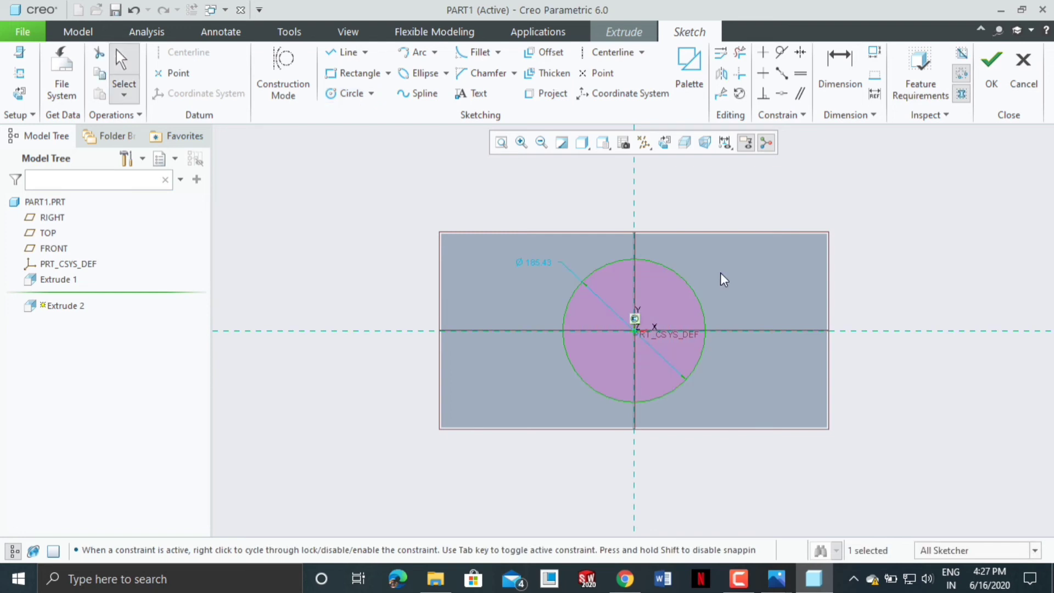
pyautogui.doubleClick(535, 263)
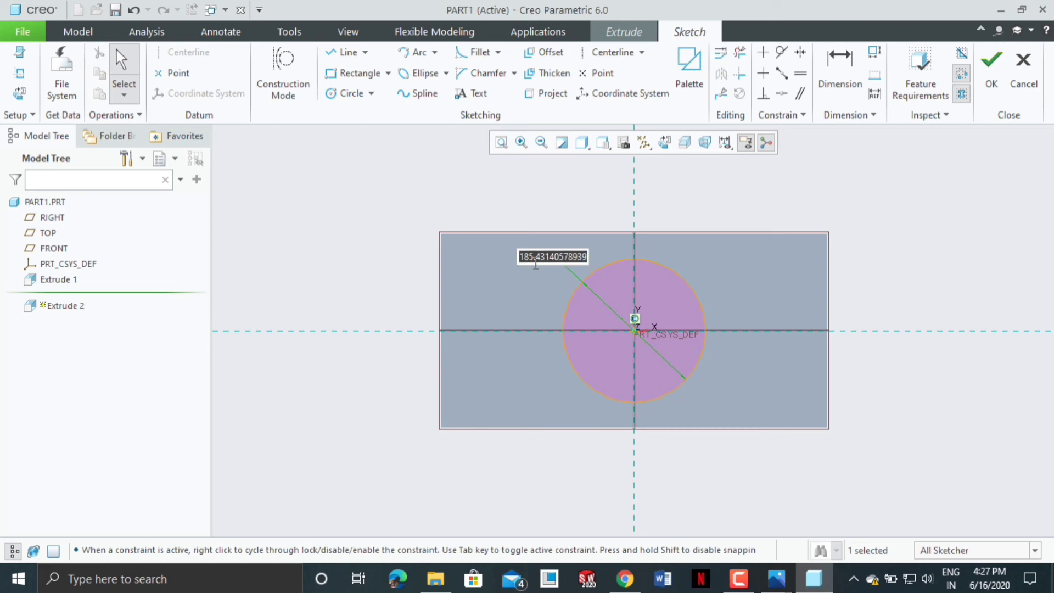
pyautogui.write('150')
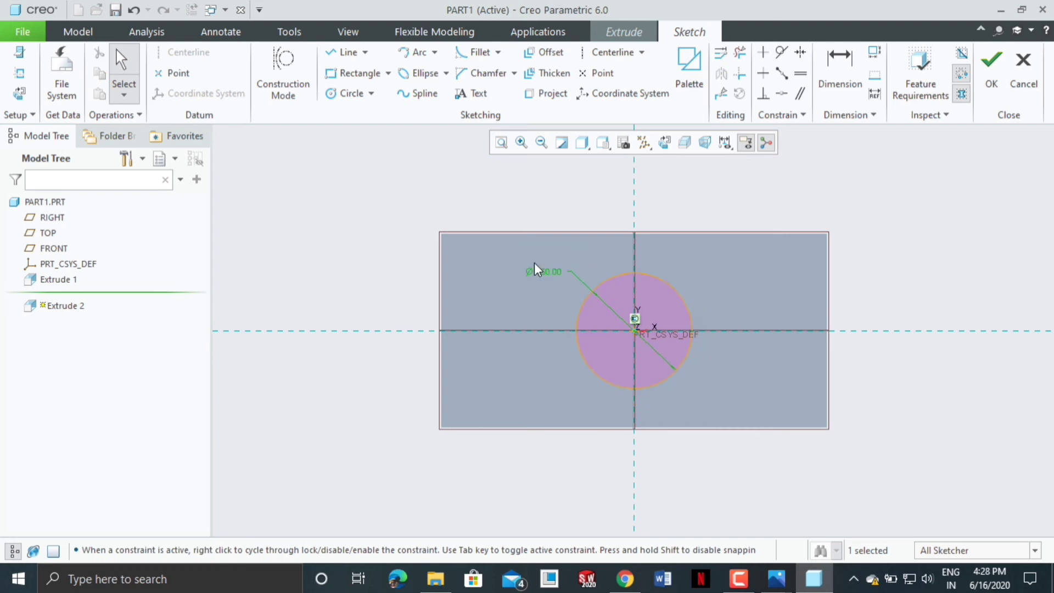
# Finish the circle sketch and extrude it about 131 mm into the box with material removal enabled
pyautogui.click(990, 85)
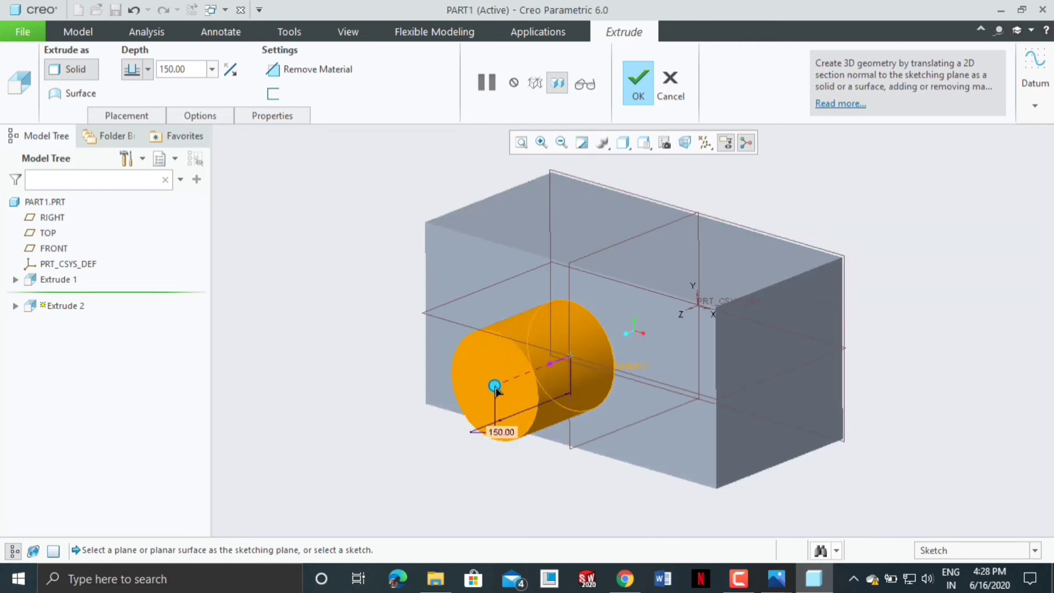
pyautogui.moveTo(495, 389)
pyautogui.mouseDown()
pyautogui.moveTo(485, 391)
pyautogui.moveTo(640, 323)
pyautogui.mouseUp()
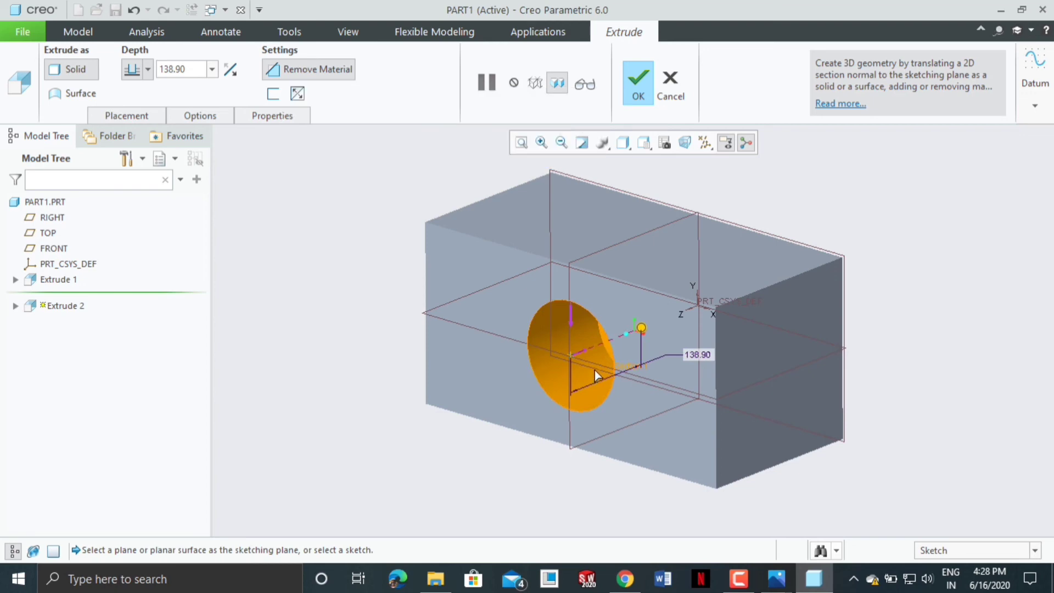
pyautogui.click(316, 76)
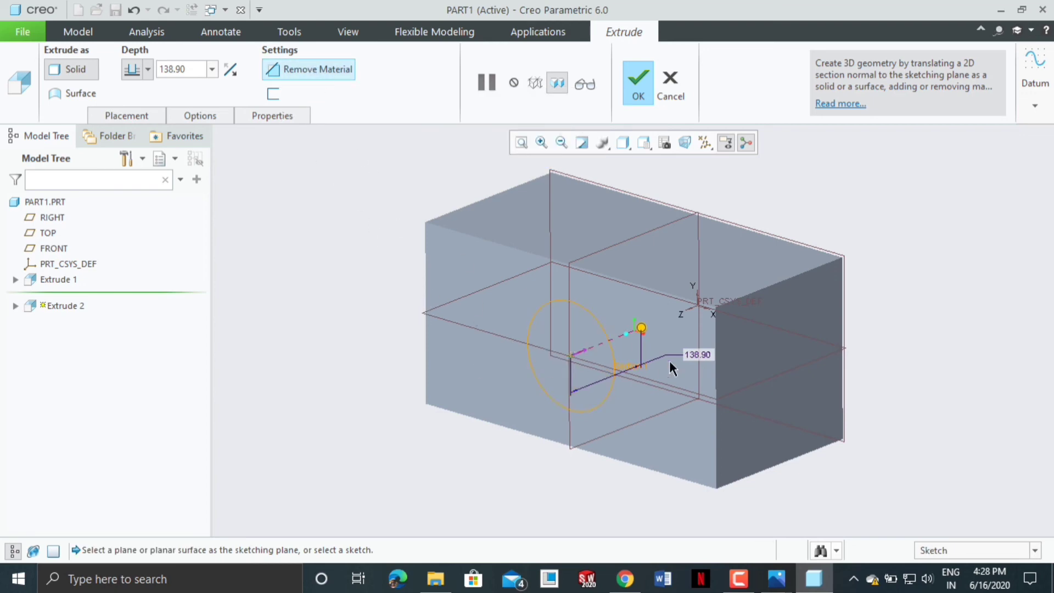
pyautogui.moveTo(640, 328)
pyautogui.mouseDown()
pyautogui.moveTo(464, 384)
pyautogui.moveTo(636, 329)
pyautogui.mouseUp()
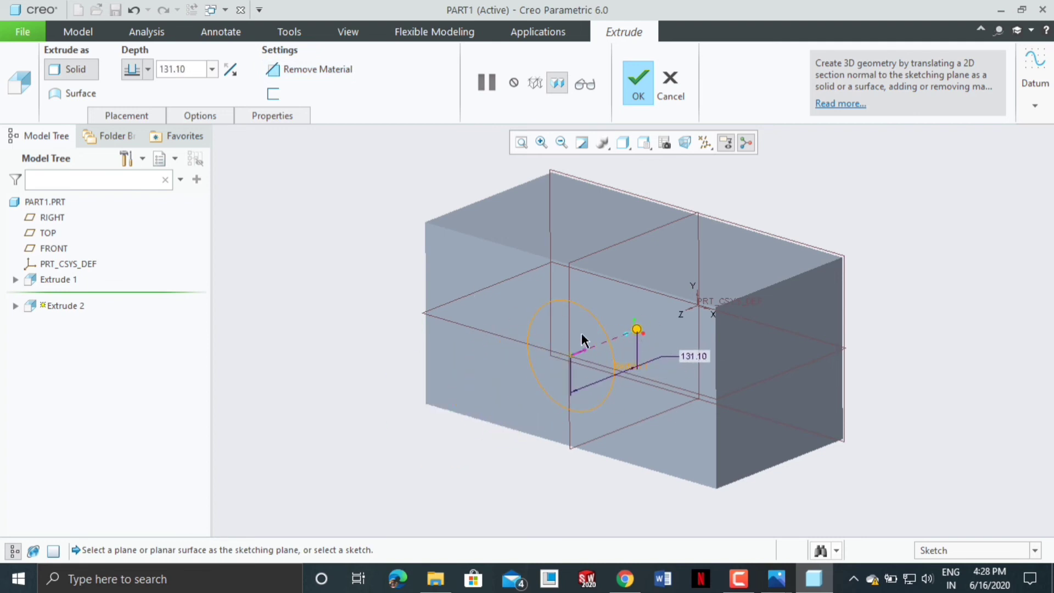
pyautogui.click(306, 75)
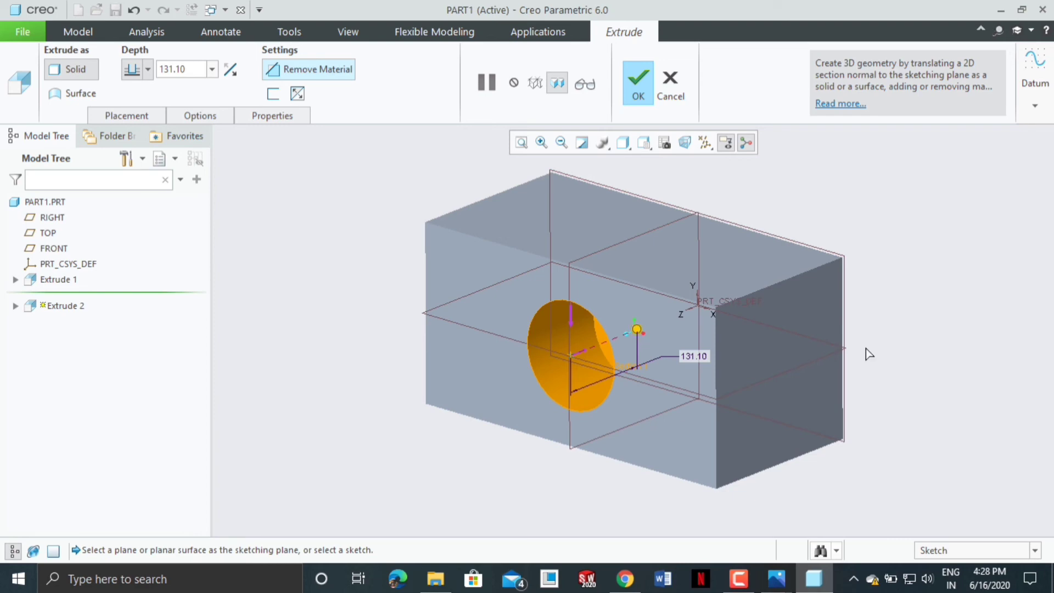
# Deepen the circular cut to about 582.5 mm, past the box's back face, and complete the feature
pyautogui.moveTo(865, 353); pyautogui.dragTo(899, 344, button='middle')
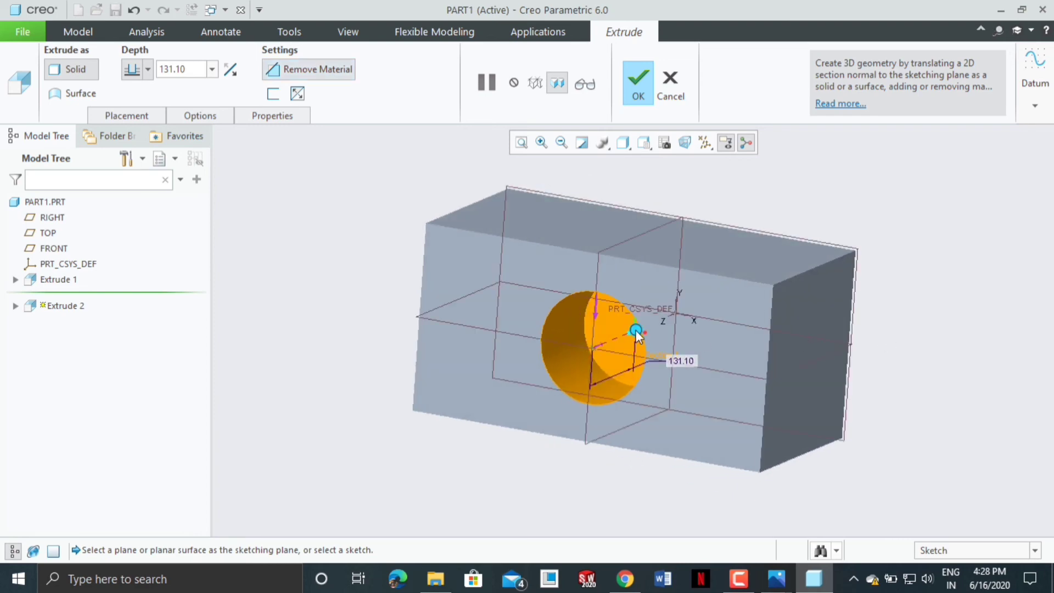
pyautogui.moveTo(636, 329); pyautogui.dragTo(784, 268)
pyautogui.moveTo(857, 411); pyautogui.dragTo(869, 391, button='middle')
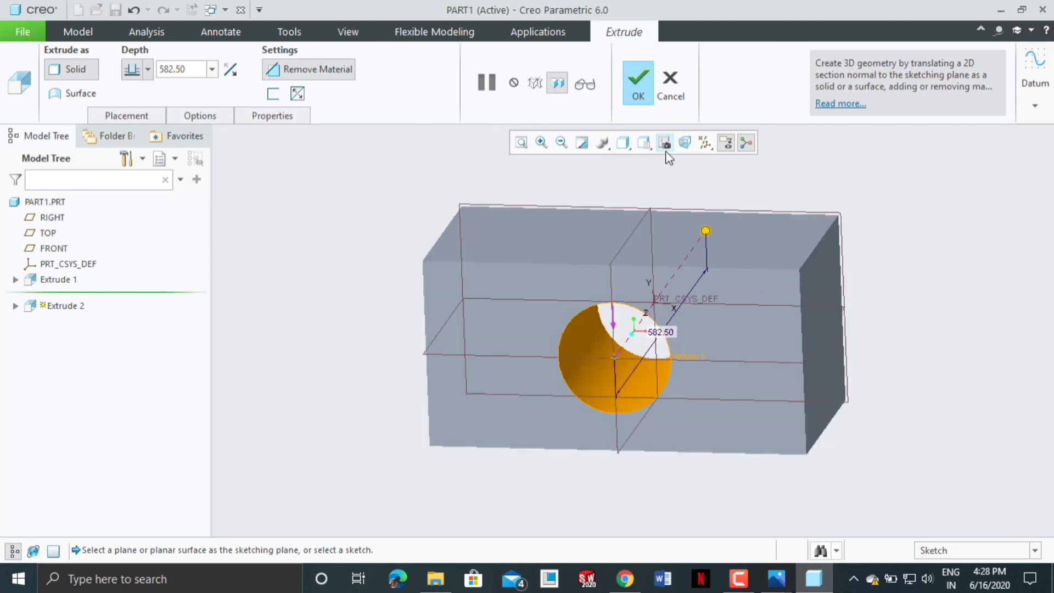
pyautogui.click(640, 91)
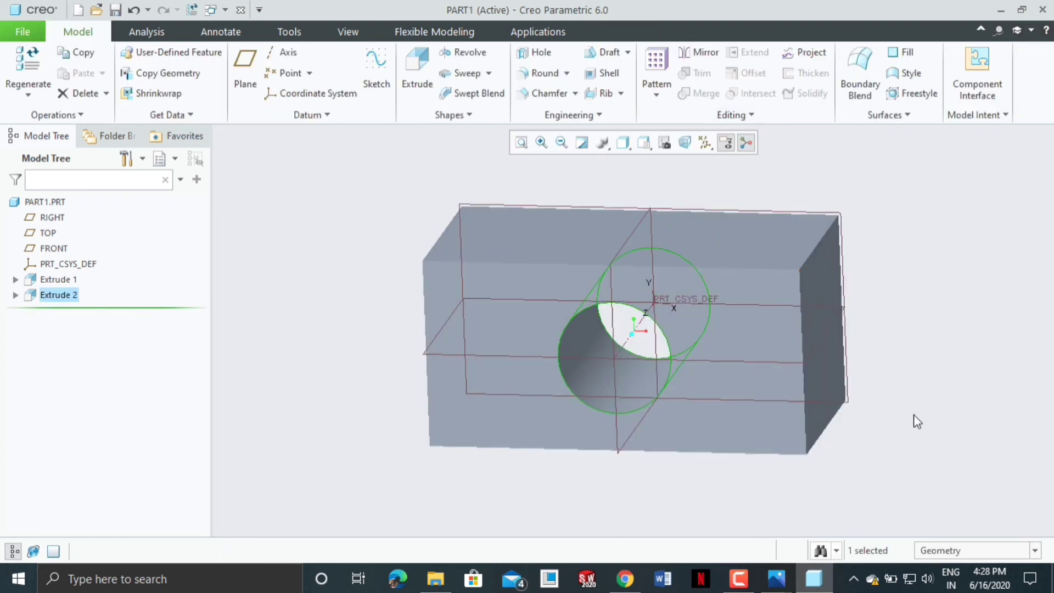
# Start a third Extrude feature with its sketch on the box's top face, oriented parallel to the screen
pyautogui.click(915, 415)
pyautogui.moveTo(900, 426); pyautogui.dragTo(821, 385, button='middle')
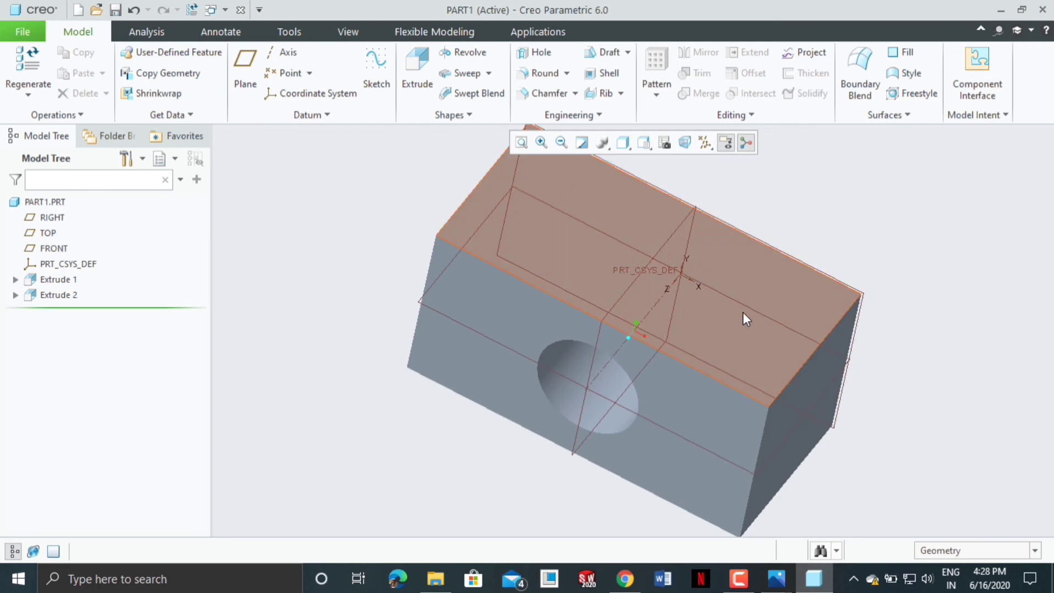
pyautogui.moveTo(742, 312); pyautogui.dragTo(489, 357, button='middle')
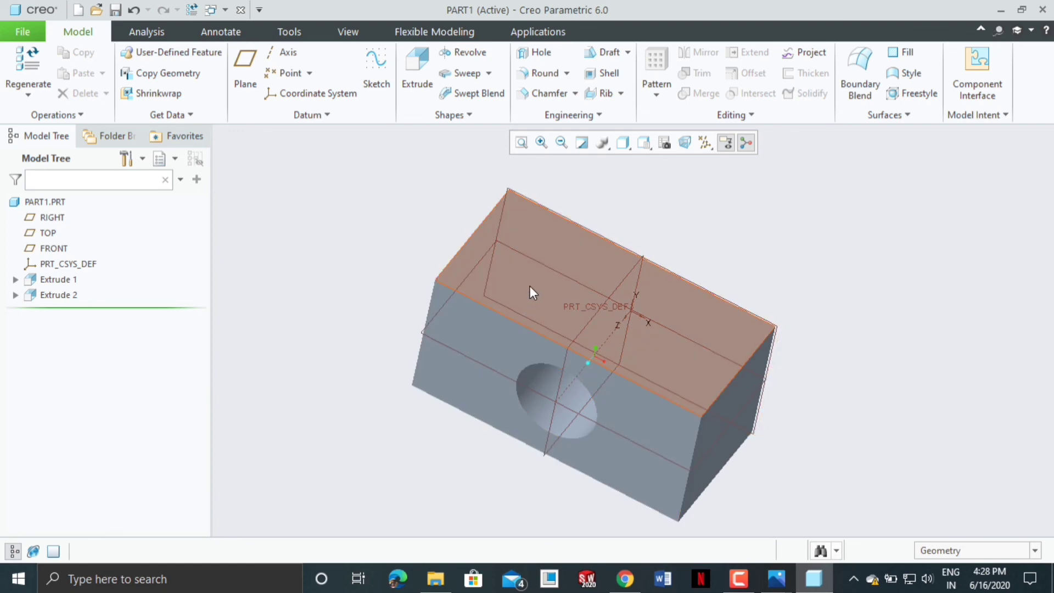
pyautogui.click(529, 285)
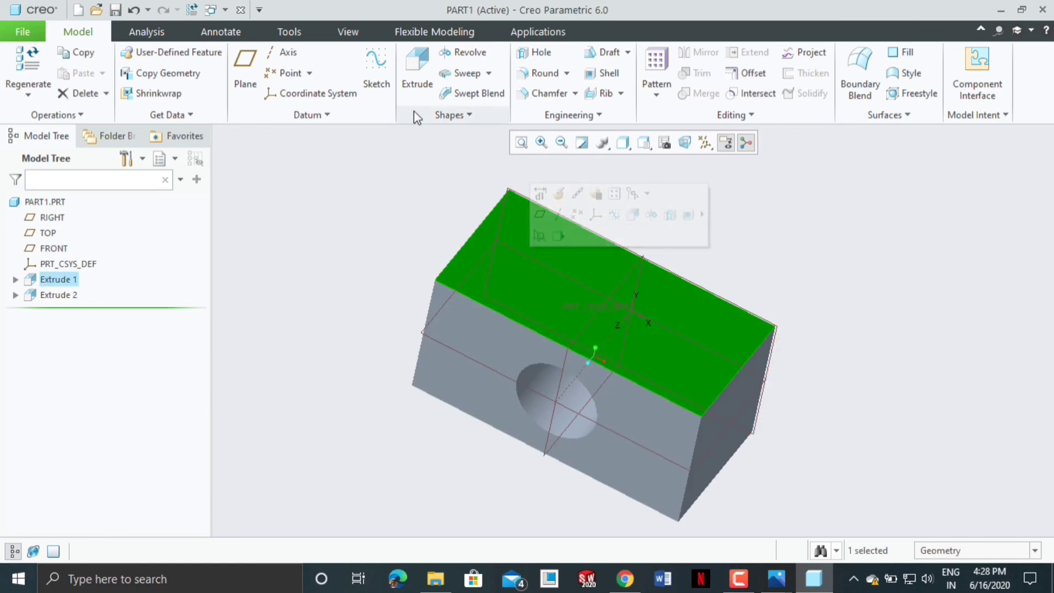
pyautogui.click(416, 70)
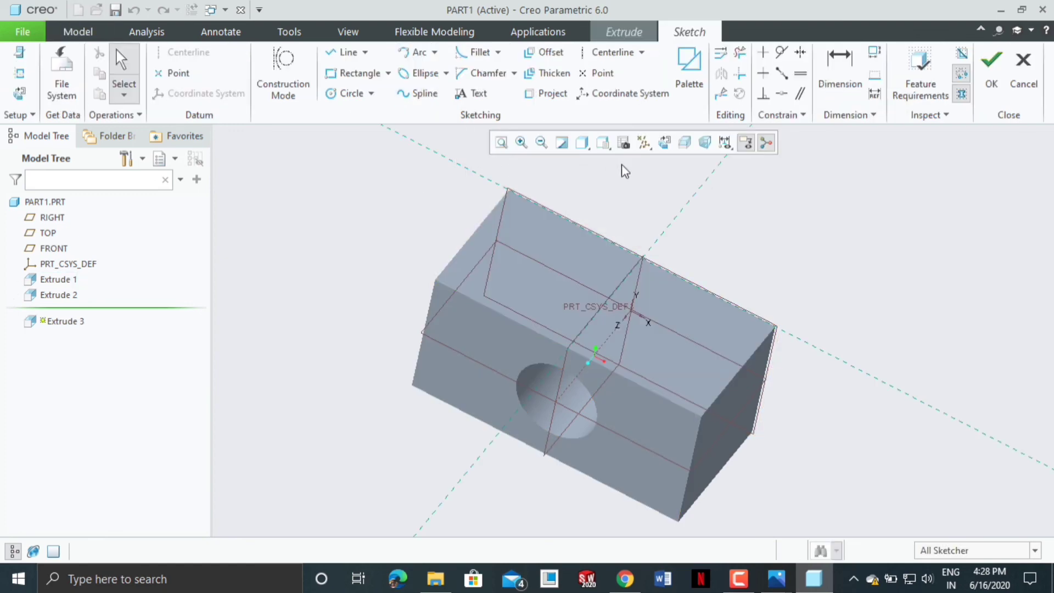
pyautogui.click(649, 145)
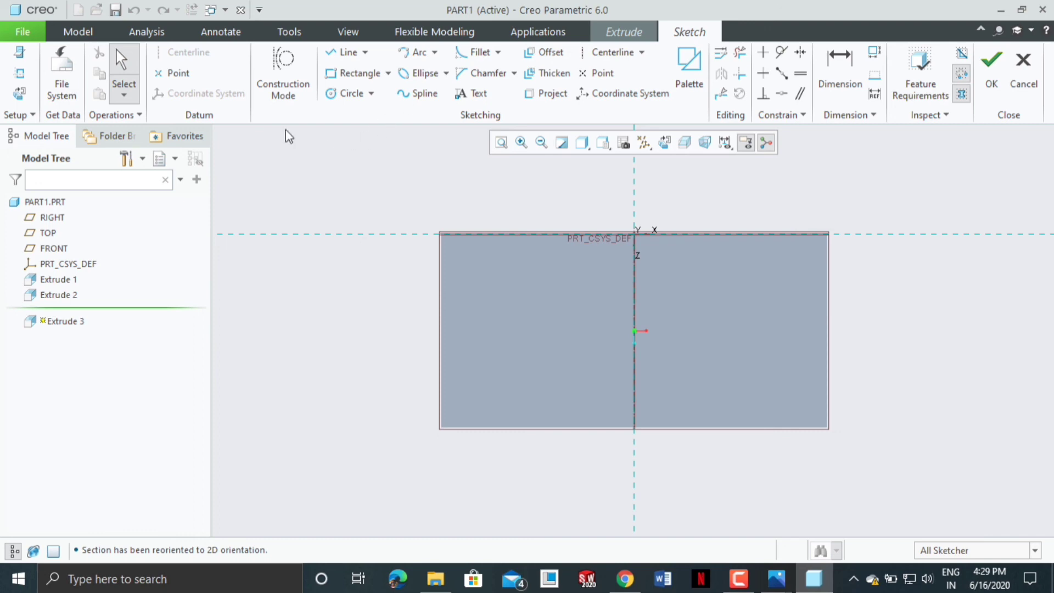
# Sketch a rectangle about 183 mm wide and 166 mm high on the right half of the box's top face
pyautogui.click(351, 80)
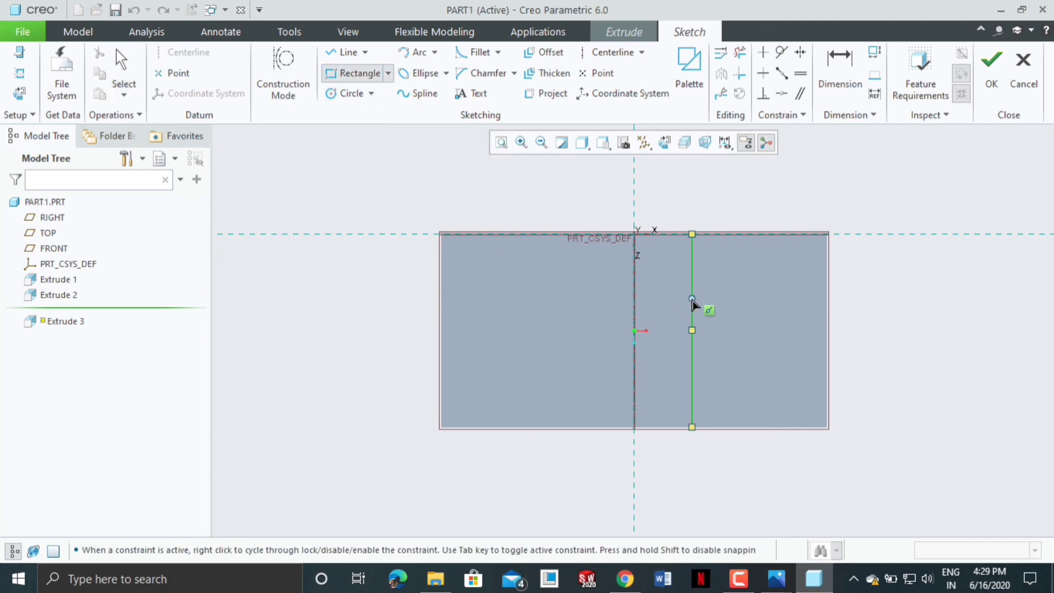
pyautogui.click(665, 269)
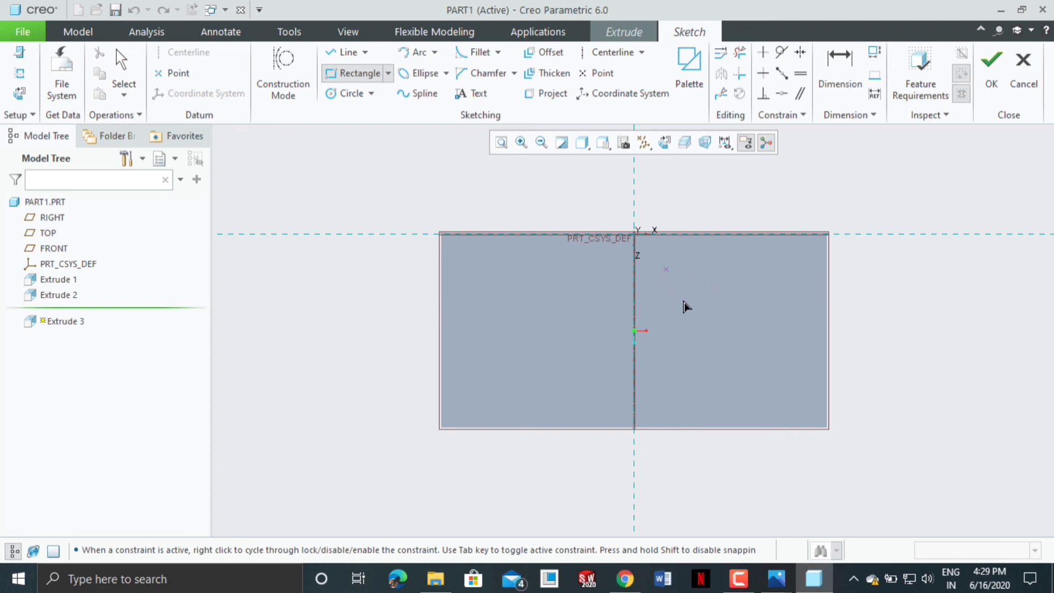
pyautogui.click(806, 396)
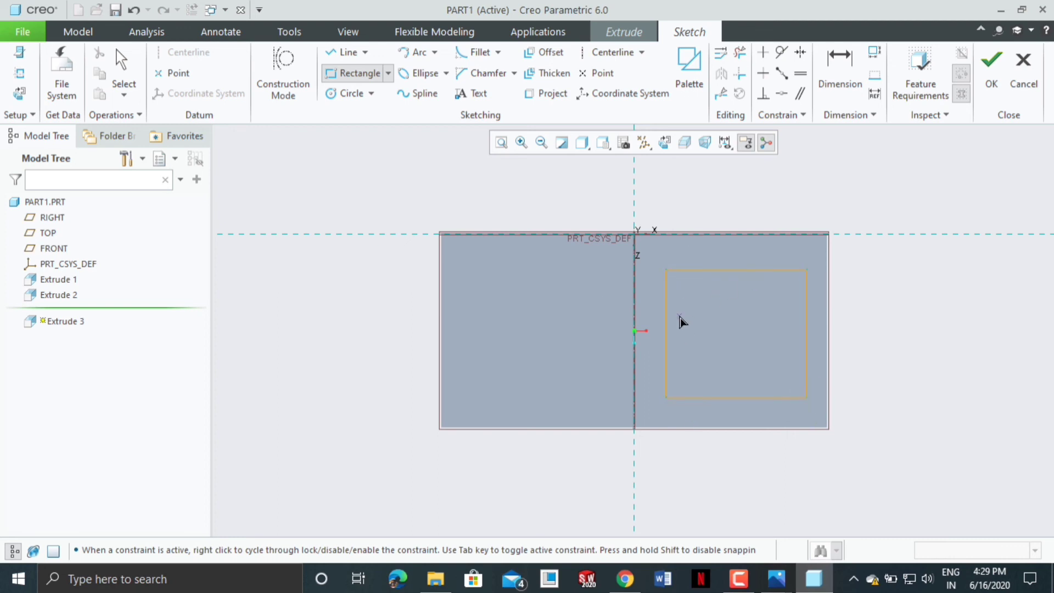
pyautogui.middleClick(890, 311)
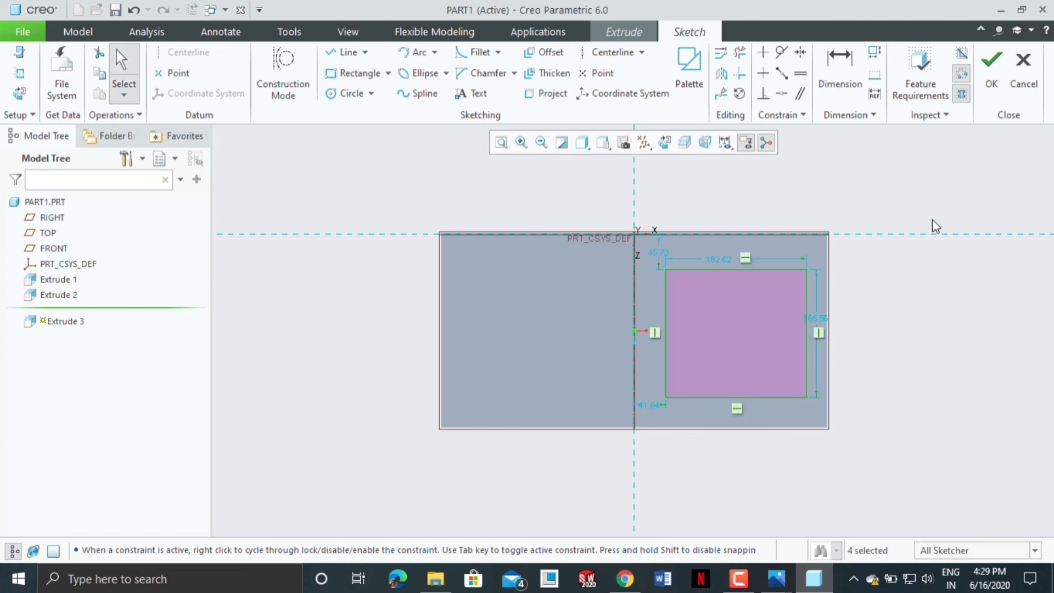
# Finish the rectangle sketch and extrude it about 254 mm upward from the box's top face as a solid block
pyautogui.click(991, 77)
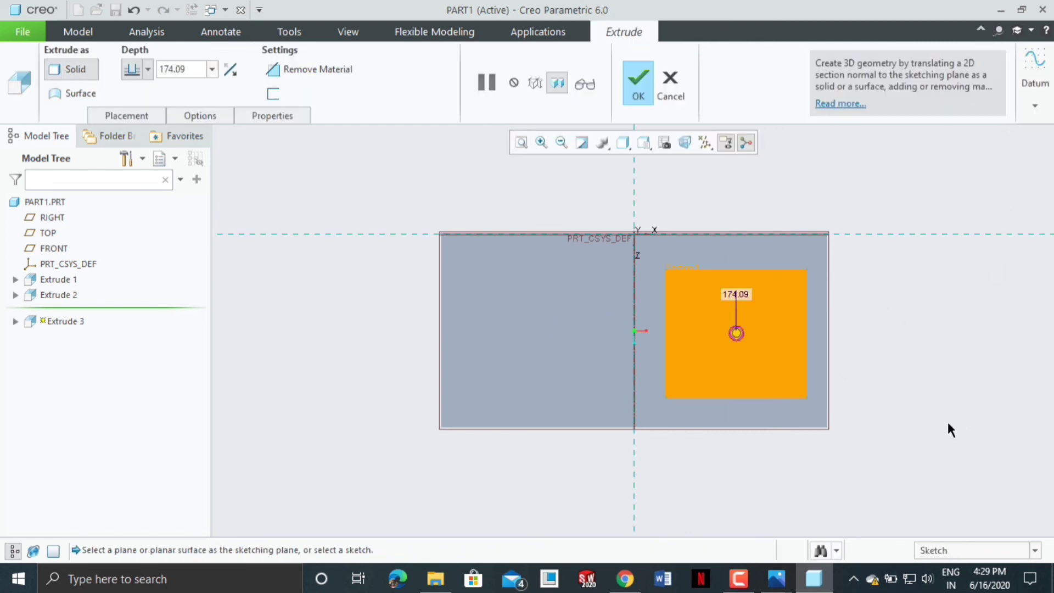
pyautogui.moveTo(948, 426)
pyautogui.mouseDown(button='middle')
pyautogui.moveTo(947, 344)
pyautogui.moveTo(872, 378)
pyautogui.mouseUp(button='middle')
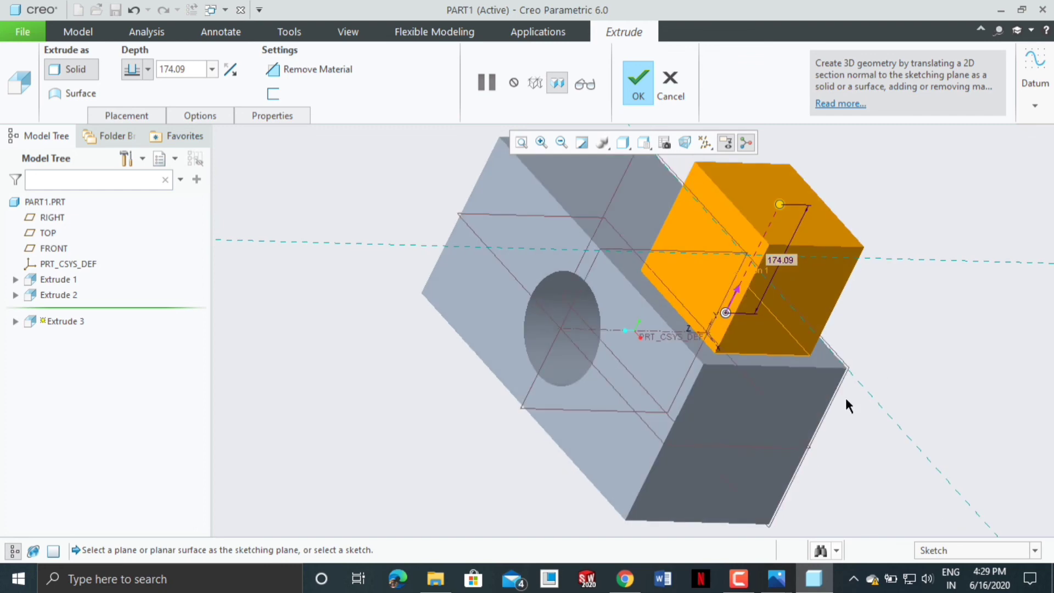
pyautogui.scroll(3, 779, 414)
pyautogui.moveTo(834, 443); pyautogui.dragTo(855, 449, button='middle')
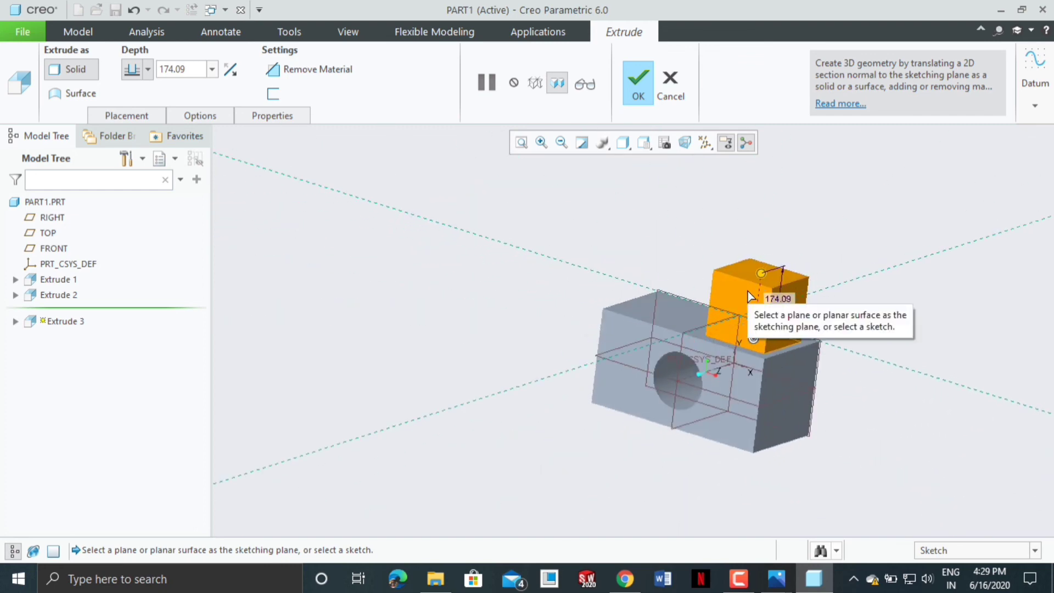
pyautogui.scroll(-4, 673, 311)
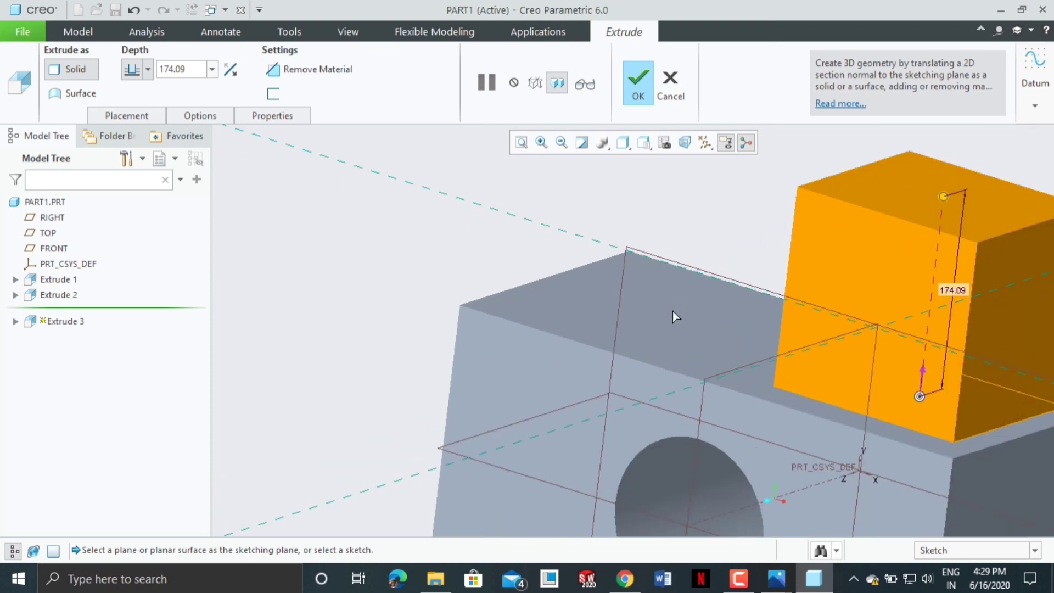
pyautogui.scroll(4, 673, 311)
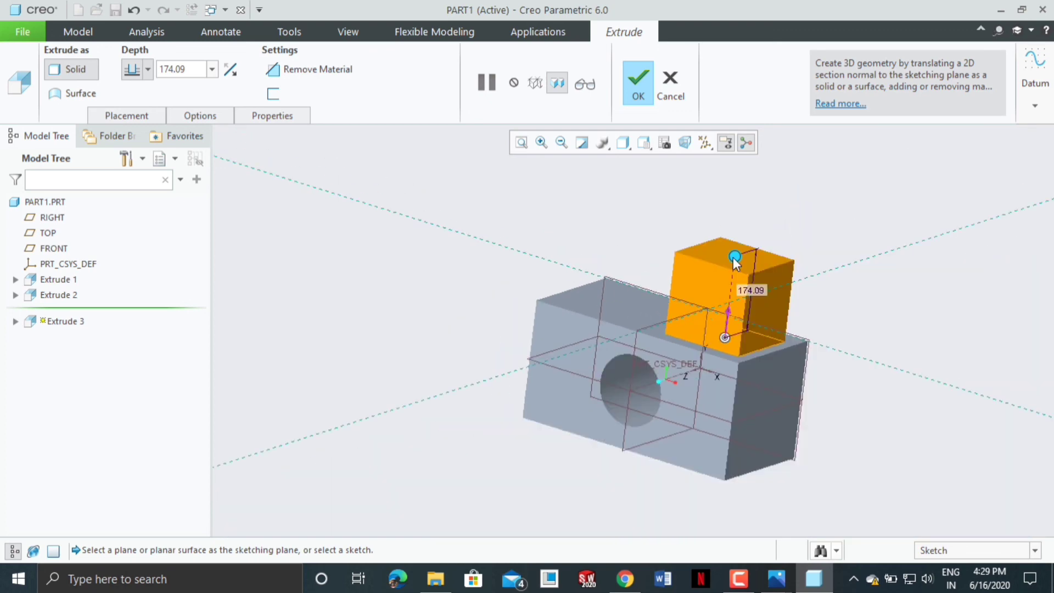
pyautogui.moveTo(736, 264); pyautogui.dragTo(769, 233)
pyautogui.doubleClick(186, 68)
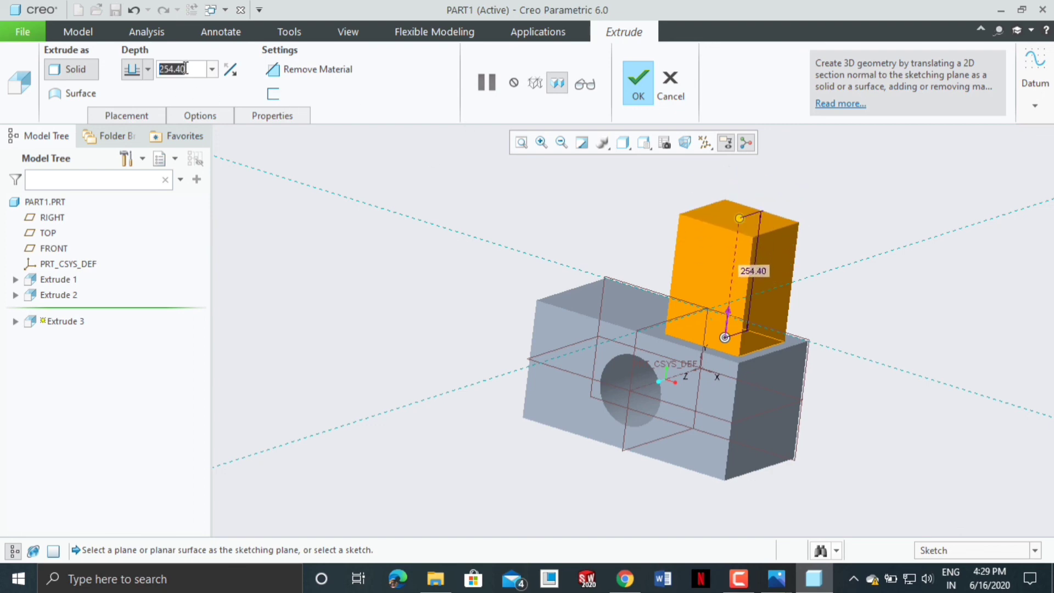
pyautogui.click(638, 82)
# Start a fourth Extrude feature with its sketch on the upright block's side face overlooking the box's open top
pyautogui.moveTo(893, 427); pyautogui.dragTo(944, 400, button='middle')
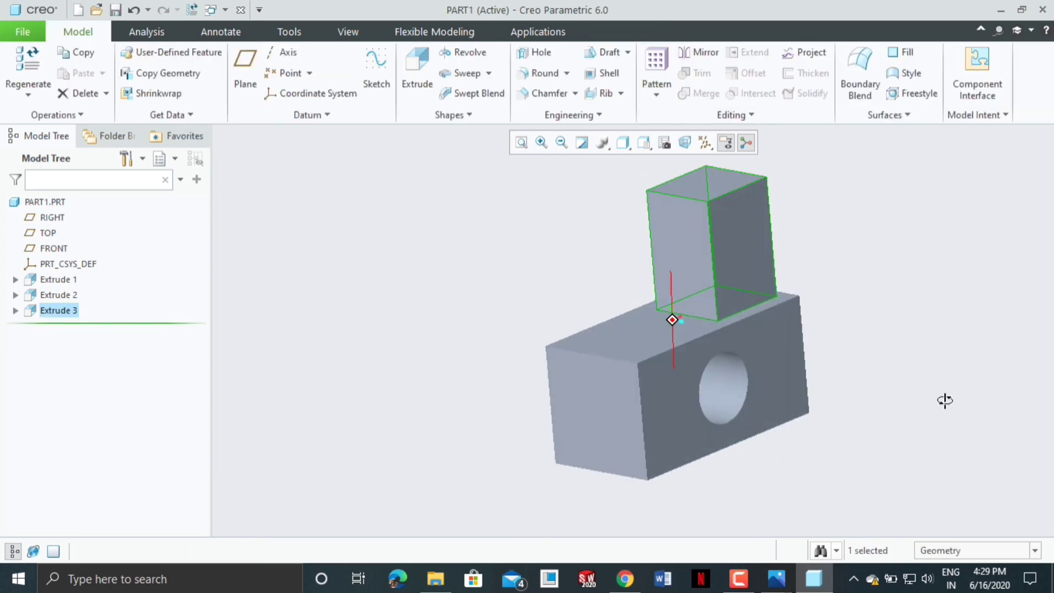
pyautogui.click(688, 224)
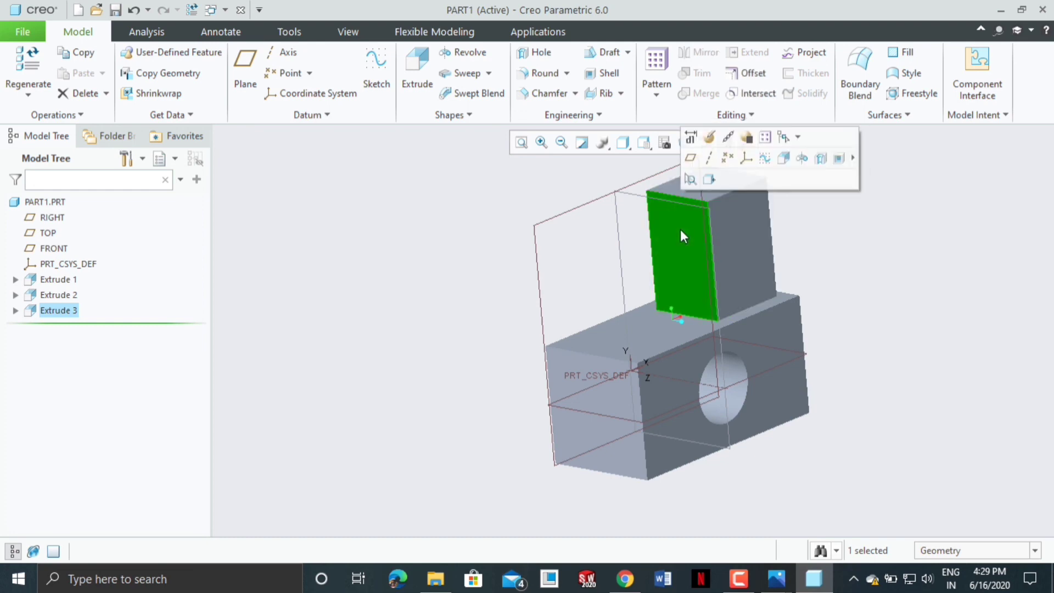
pyautogui.click(423, 86)
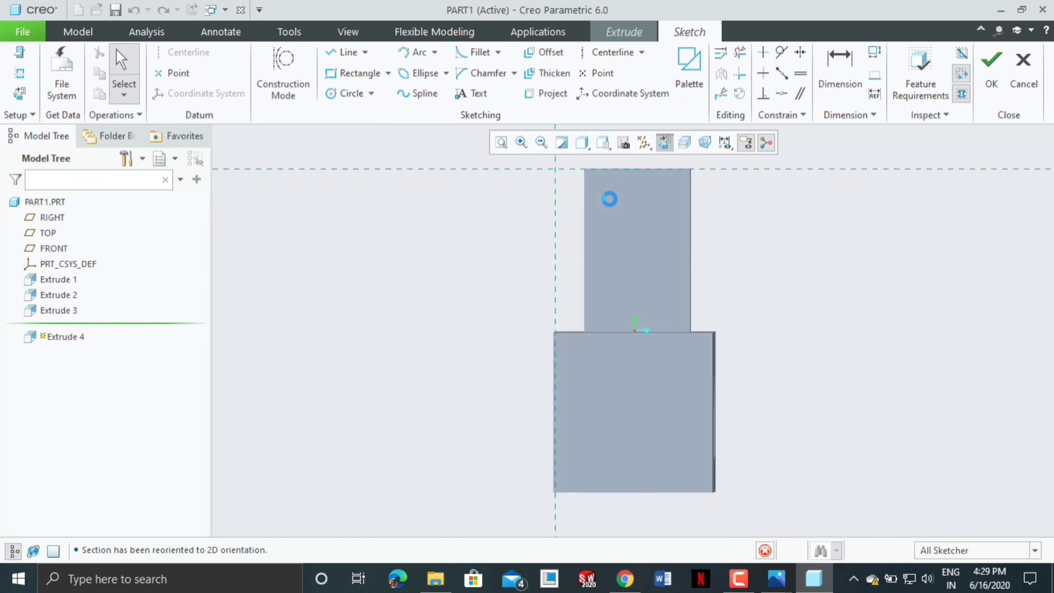
# Sketch a circle about 111 mm in diameter on the upper part of the upright block's side face
pyautogui.click(356, 95)
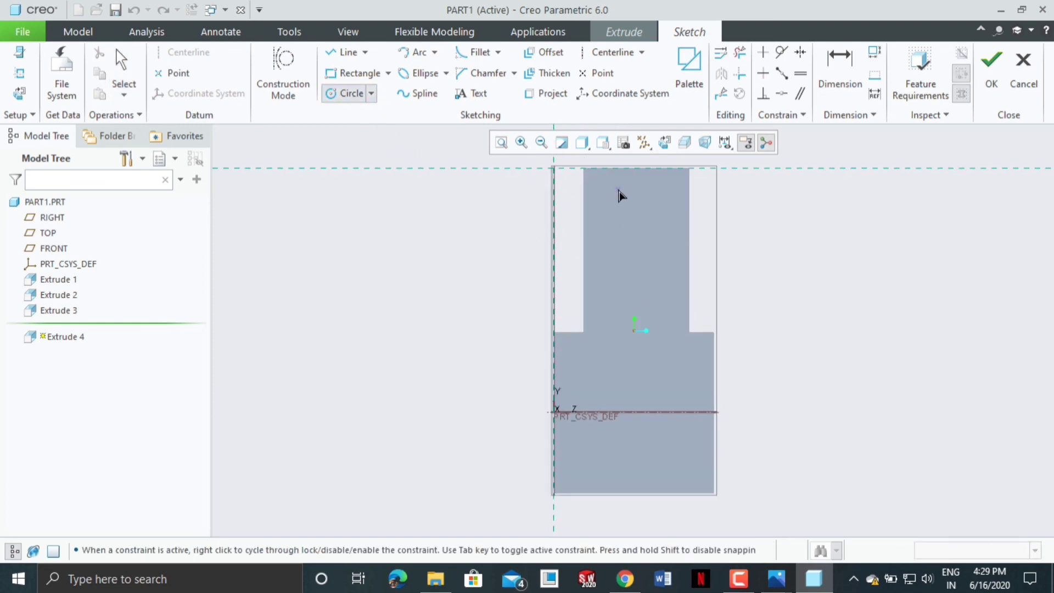
pyautogui.click(646, 213)
pyautogui.middleClick(809, 235)
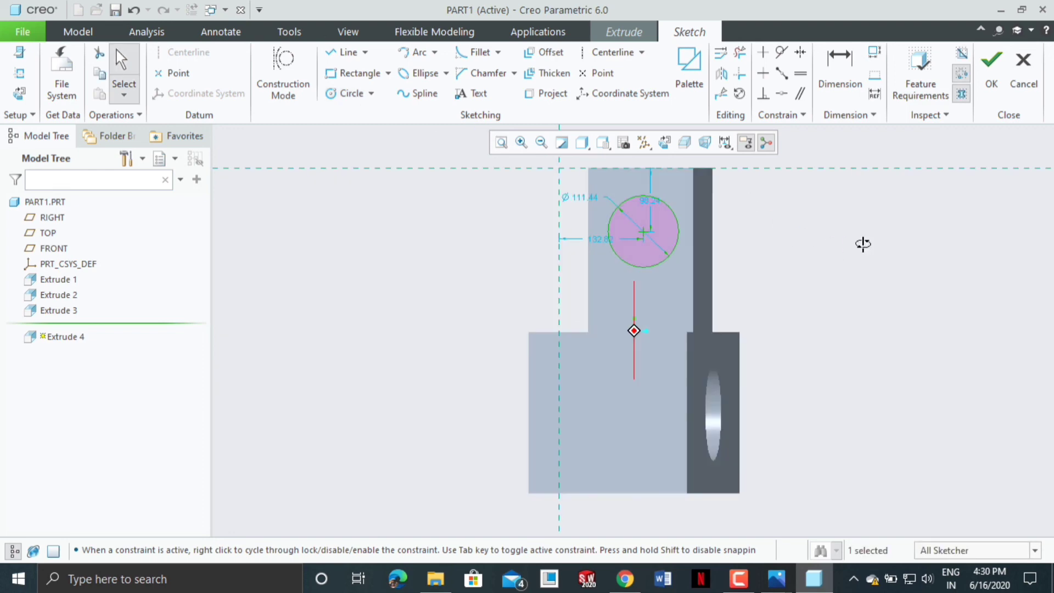
# Finish the circle sketch and extrude it 790 mm outward from the upright block as a solid cylinder
pyautogui.click(990, 82)
pyautogui.hotkey('ctrl', 'd')
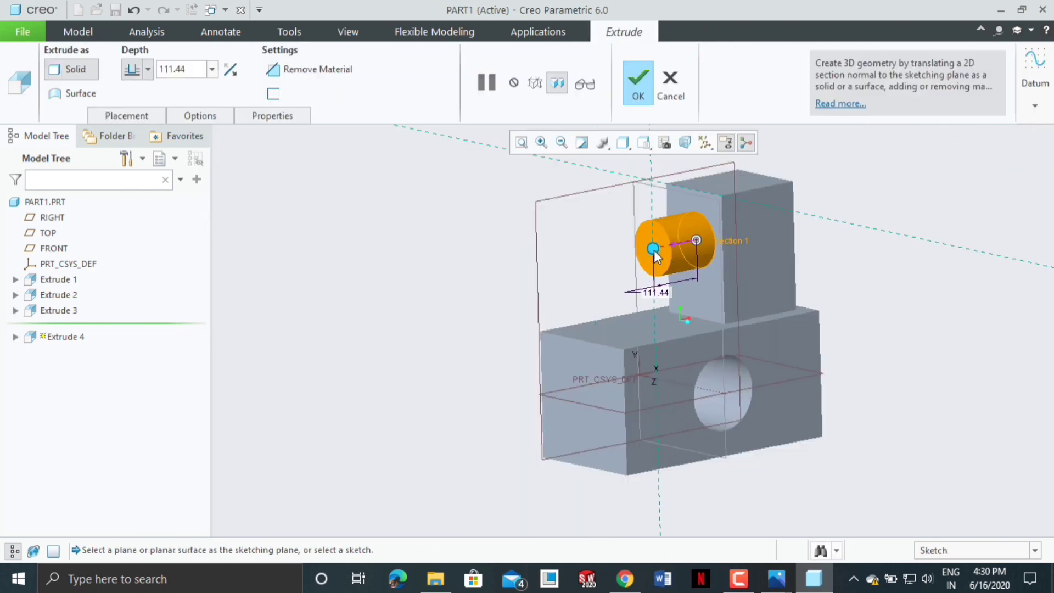
pyautogui.moveTo(653, 249); pyautogui.dragTo(387, 310)
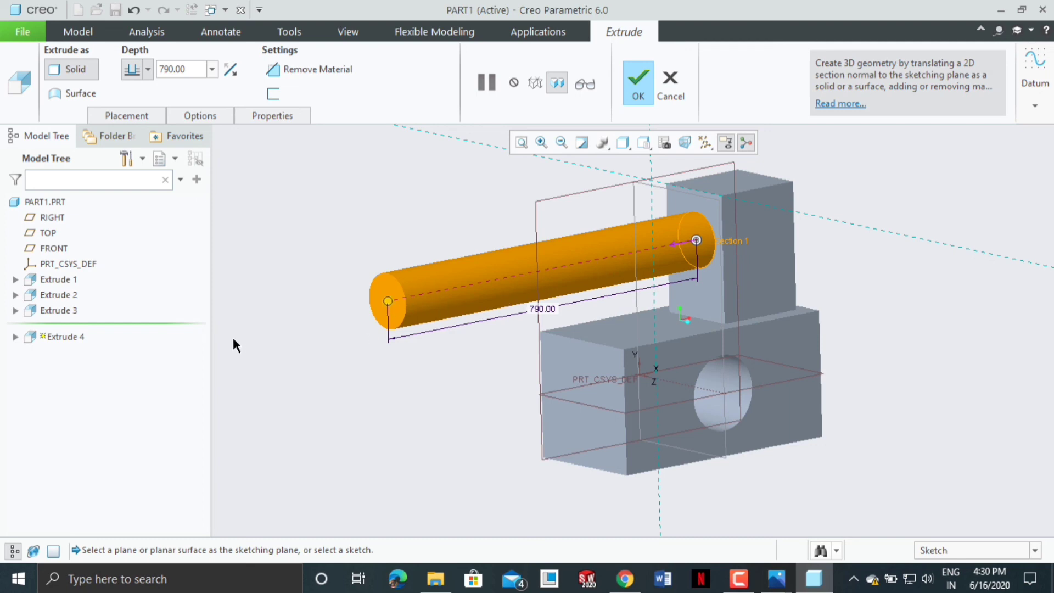
pyautogui.click(636, 85)
pyautogui.moveTo(915, 443); pyautogui.dragTo(897, 370, button='middle')
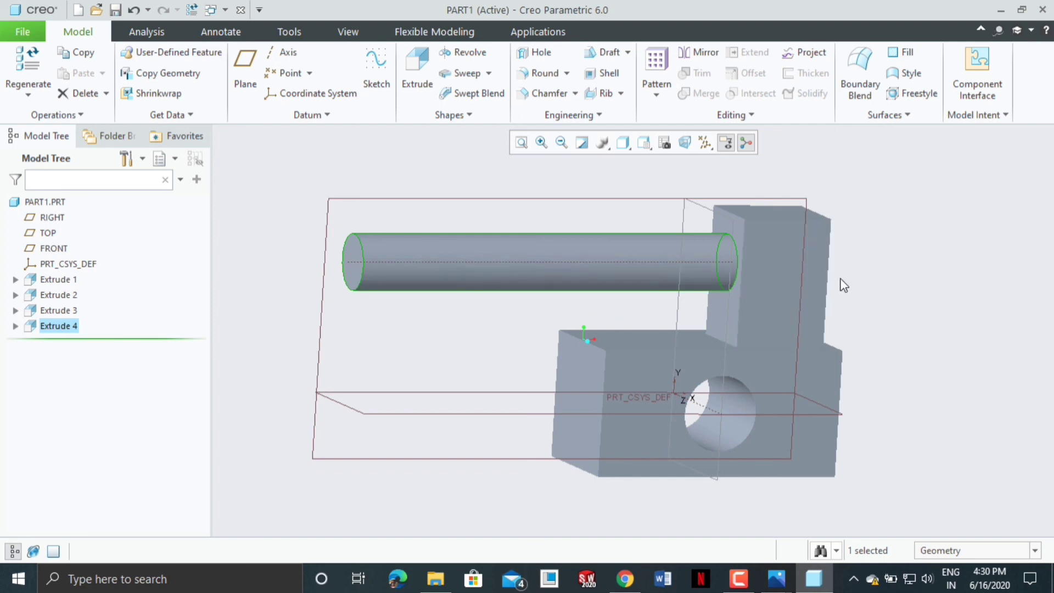
pyautogui.moveTo(842, 285); pyautogui.dragTo(862, 293, button='middle')
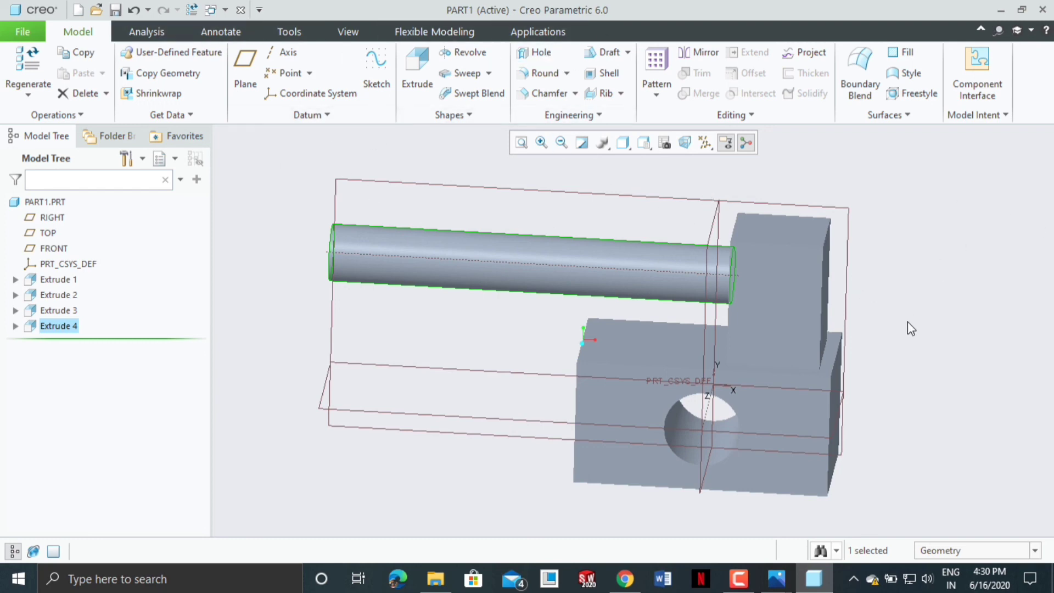
pyautogui.moveTo(930, 332)
pyautogui.mouseDown(button='middle')
pyautogui.moveTo(917, 306)
pyautogui.moveTo(900, 327)
pyautogui.moveTo(947, 330)
pyautogui.moveTo(919, 300)
pyautogui.moveTo(911, 350)
pyautogui.moveTo(798, 332)
pyautogui.moveTo(921, 343)
pyautogui.mouseUp(button='middle')
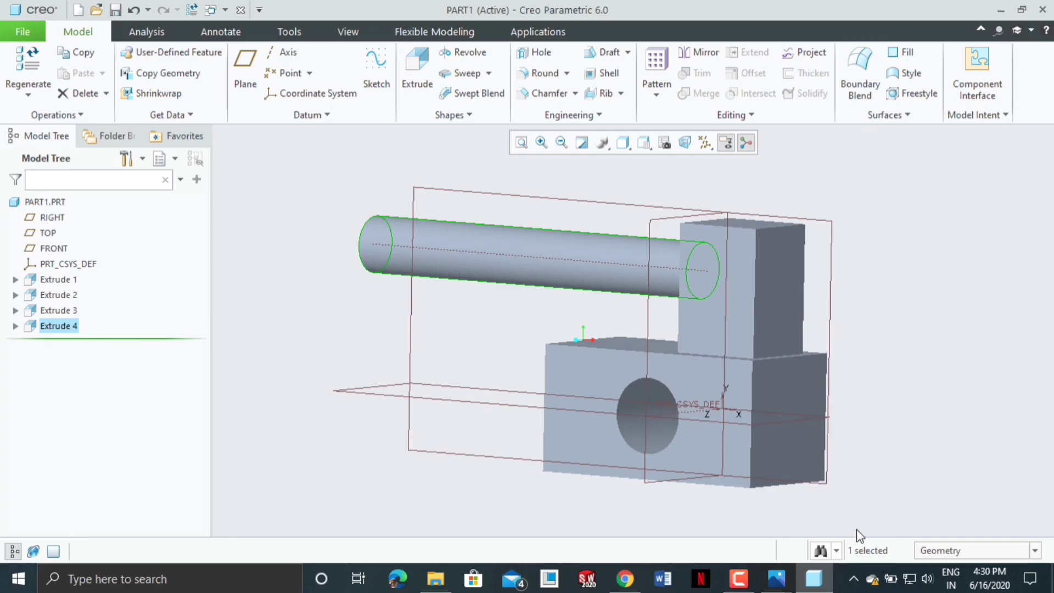